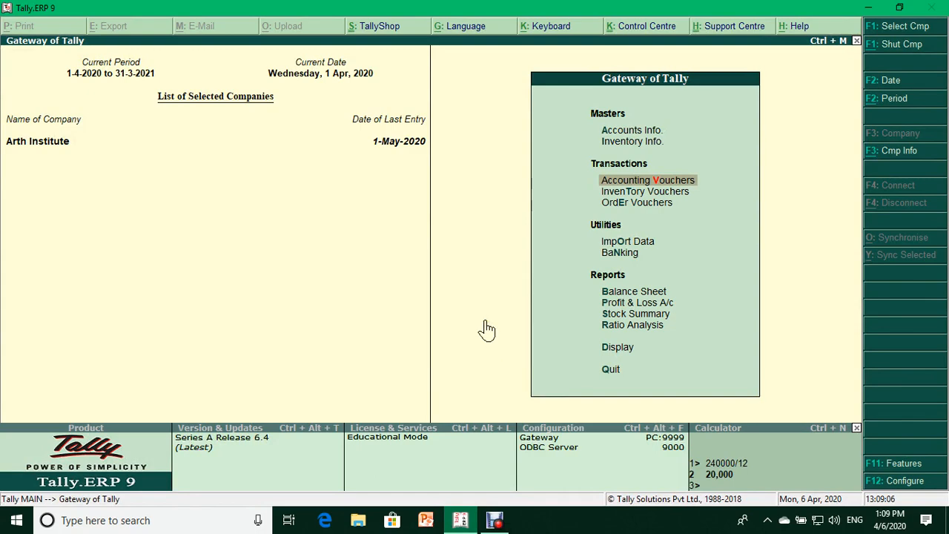
# - Open the company's Statutory and Taxation features and set Enable Tax Deducted at Source (TDS) to No
pyautogui.press('F11')
pyautogui.press('s')
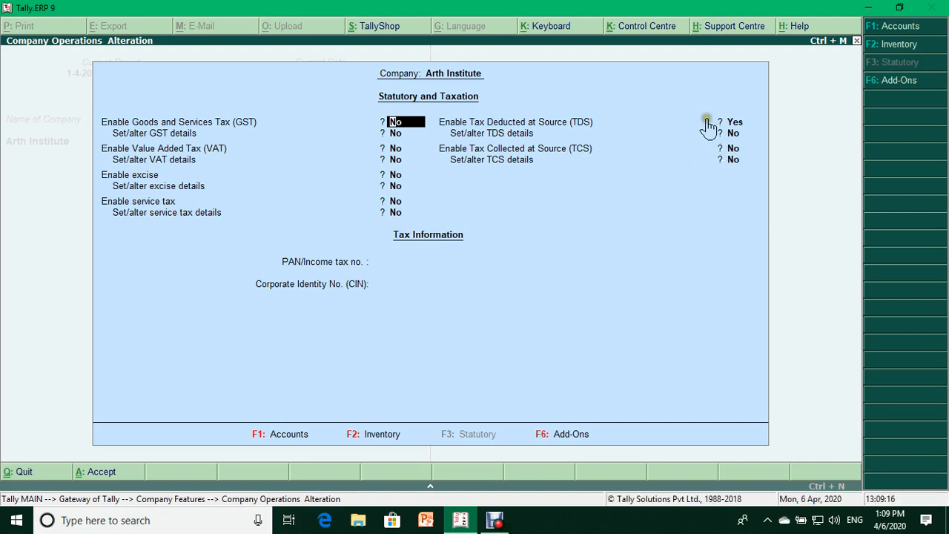
pyautogui.click(740, 125)
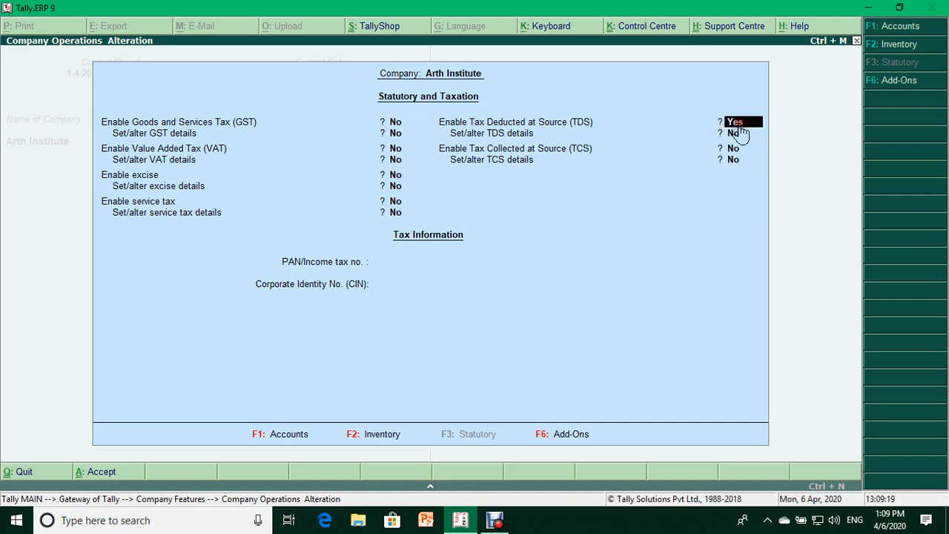
pyautogui.write('n')
pyautogui.press('Return')
pyautogui.press('Return')
# - Set Enable Tax Collected at Source (TCS) and Set/alter TCS details to Yes, opening the collector details
pyautogui.press('Up')
pyautogui.write('yes')
pyautogui.press('Return')
pyautogui.write('yes')
pyautogui.press('Return')
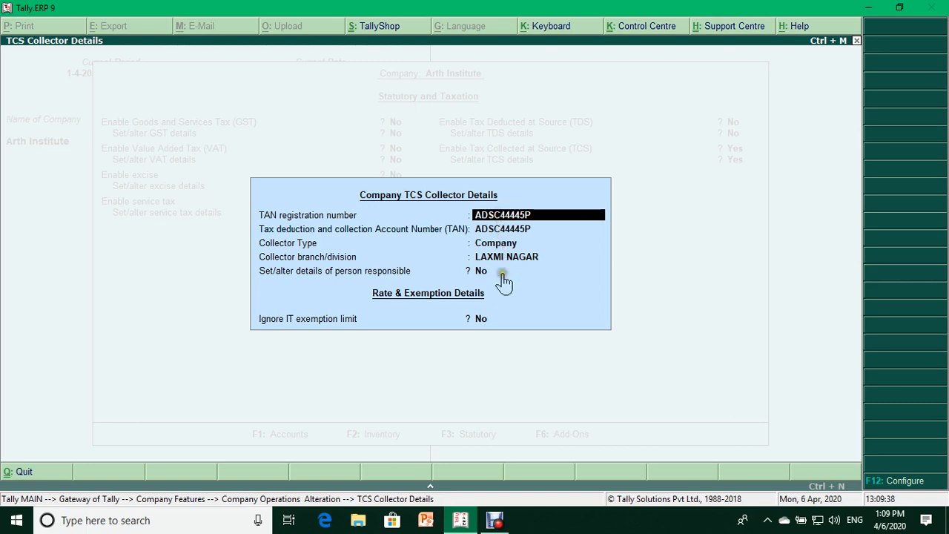
# - Review the TAN fields, collector type and collector branch in the company TCS collector details
pyautogui.press('Return')
pyautogui.press('Return')
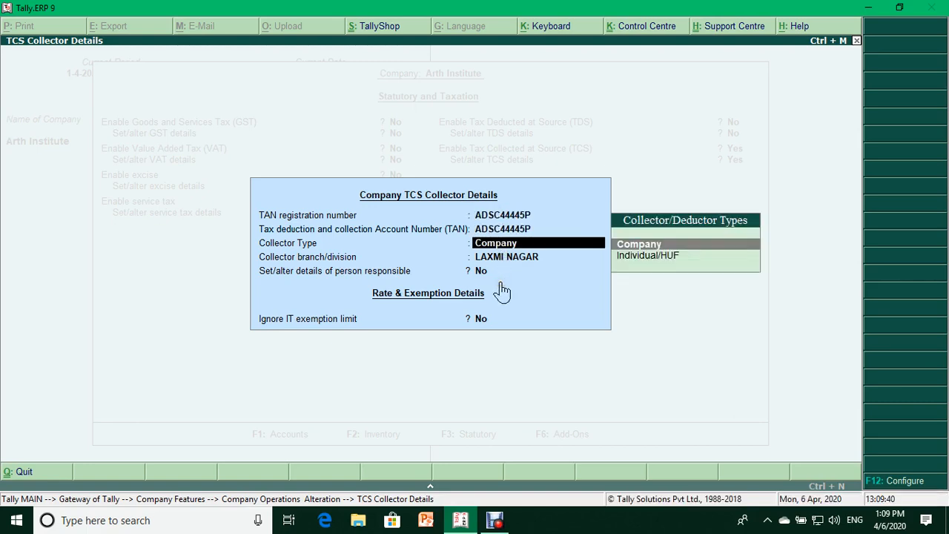
pyautogui.press('Return')
pyautogui.press('BackSpace')
pyautogui.press('BackSpace')
pyautogui.press('BackSpace')
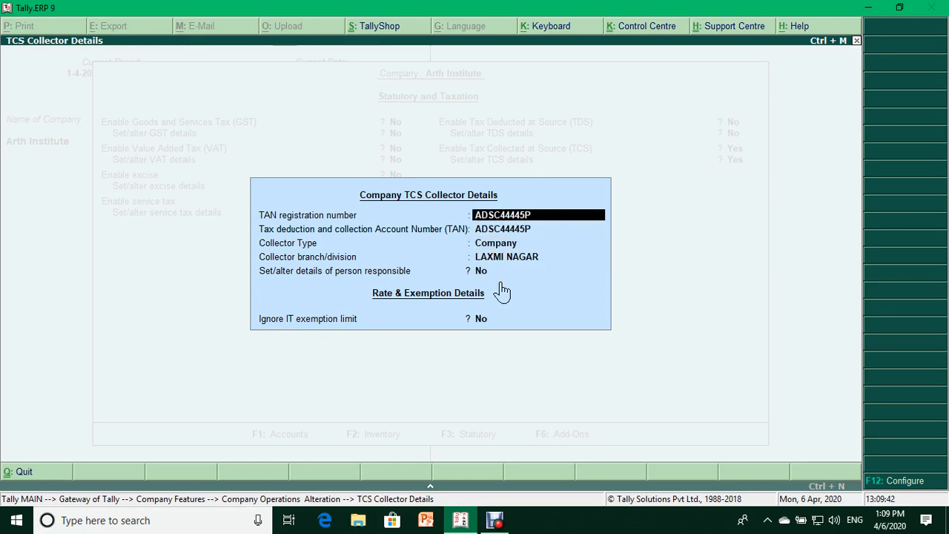
pyautogui.press('Return')
pyautogui.press('Return')
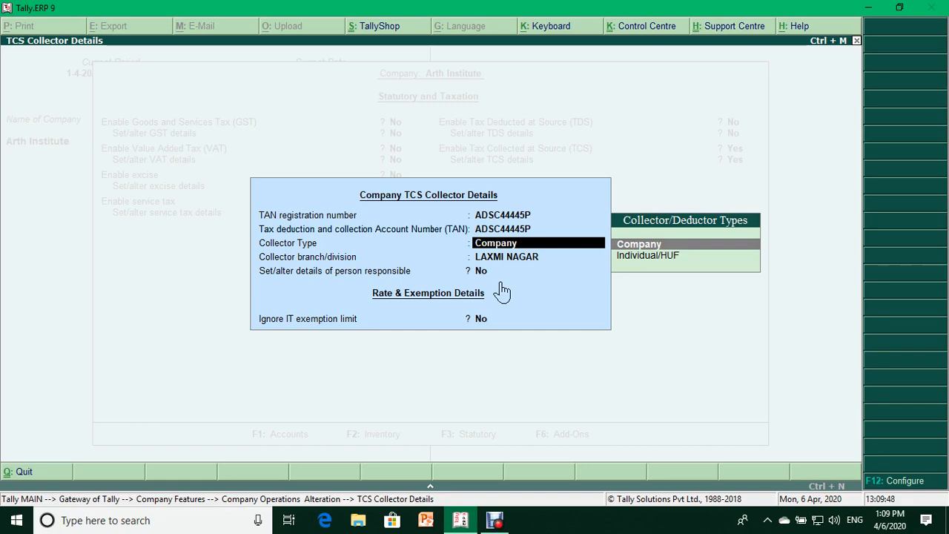
pyautogui.press('Return')
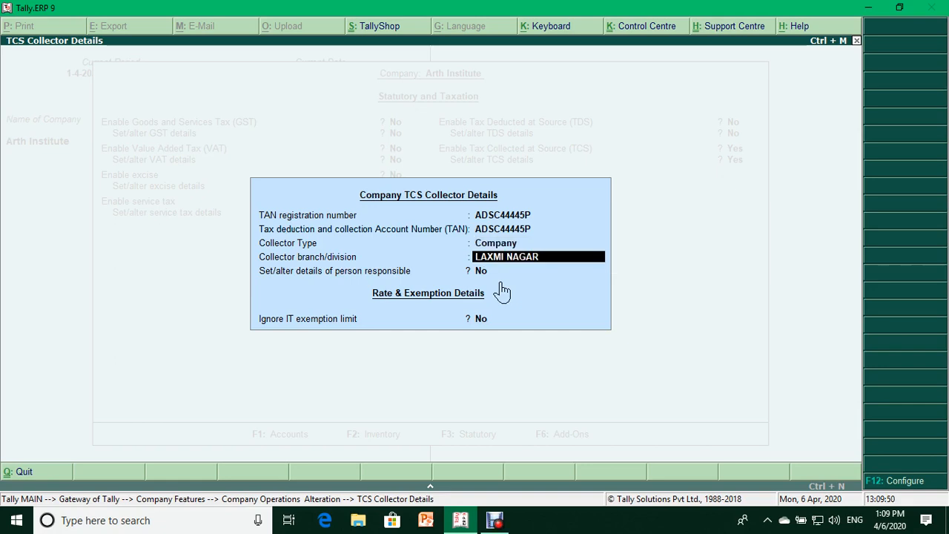
pyautogui.press('Return')
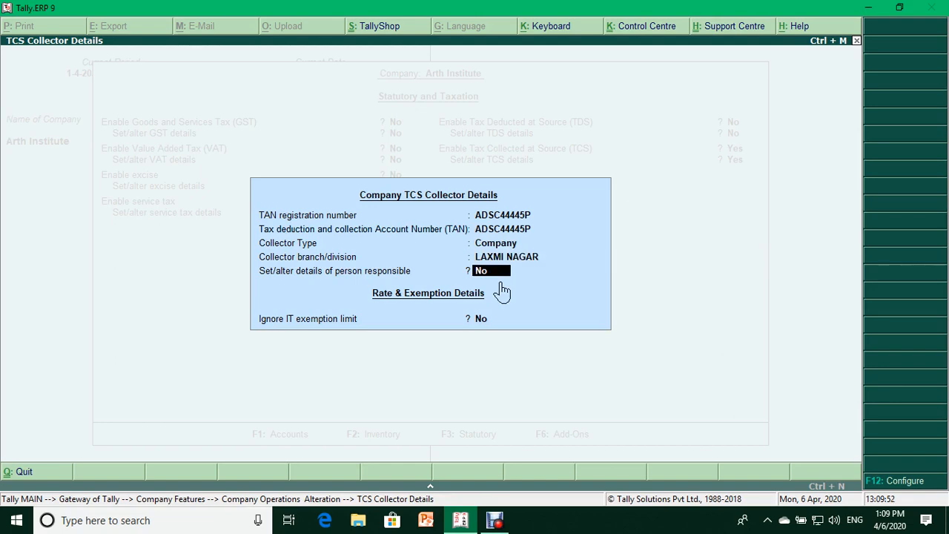
# - Set Set/alter details of person responsible to Yes, then accept the responsible person's details and the TCS collector details
pyautogui.write('yes')
pyautogui.press('Return')
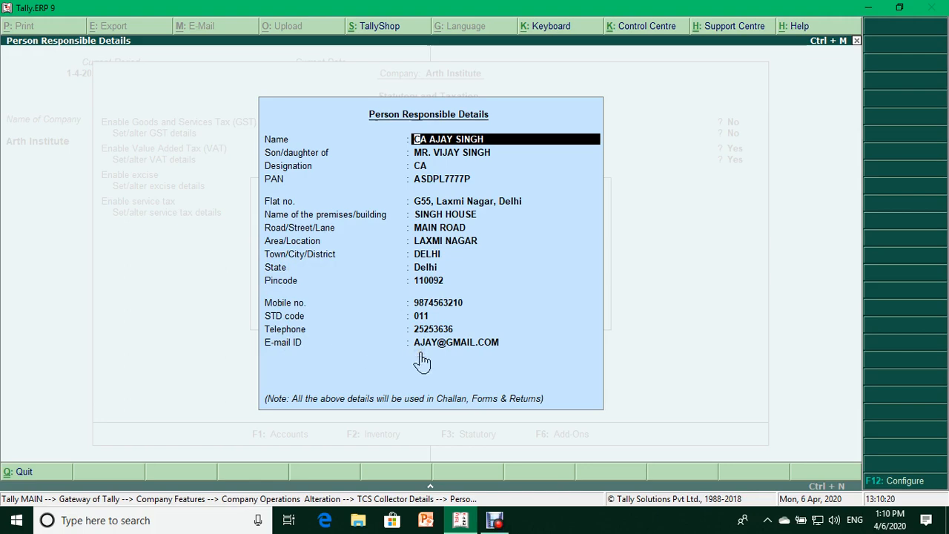
pyautogui.hotkey('ctrl', 'a')
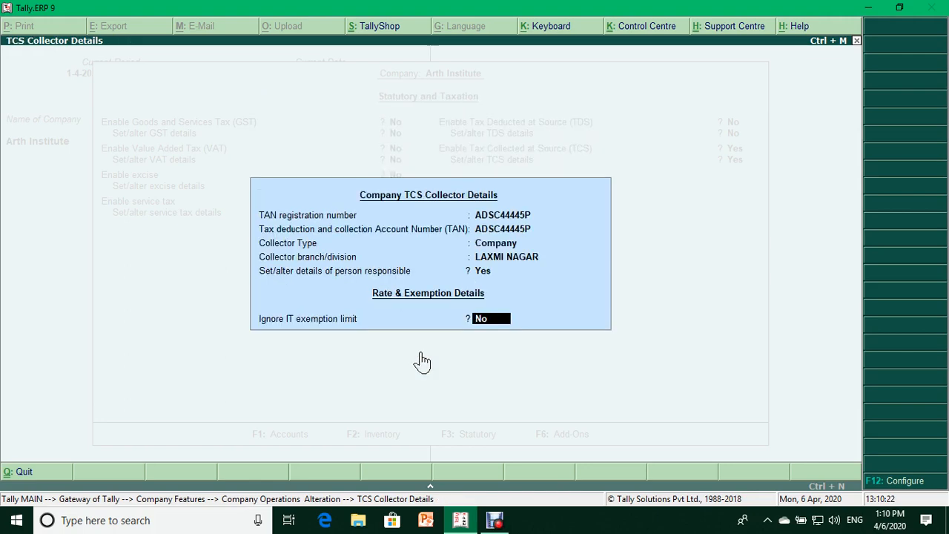
pyautogui.hotkey('ctrl', 'a')
# - Save the Statutory and Taxation settings with the PAN and CIN left blank, and return to the Gateway of Tally
pyautogui.press('Return')
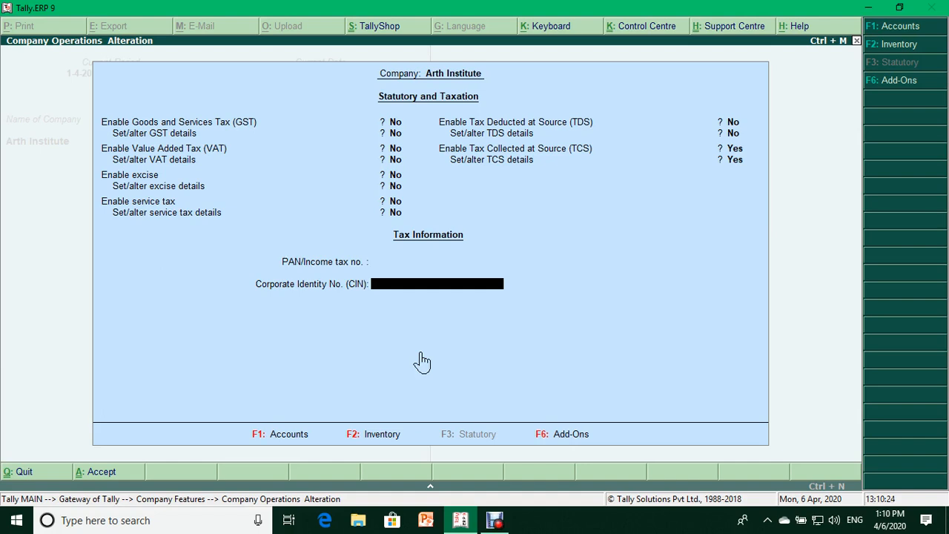
pyautogui.press('Return')
pyautogui.press('Return')
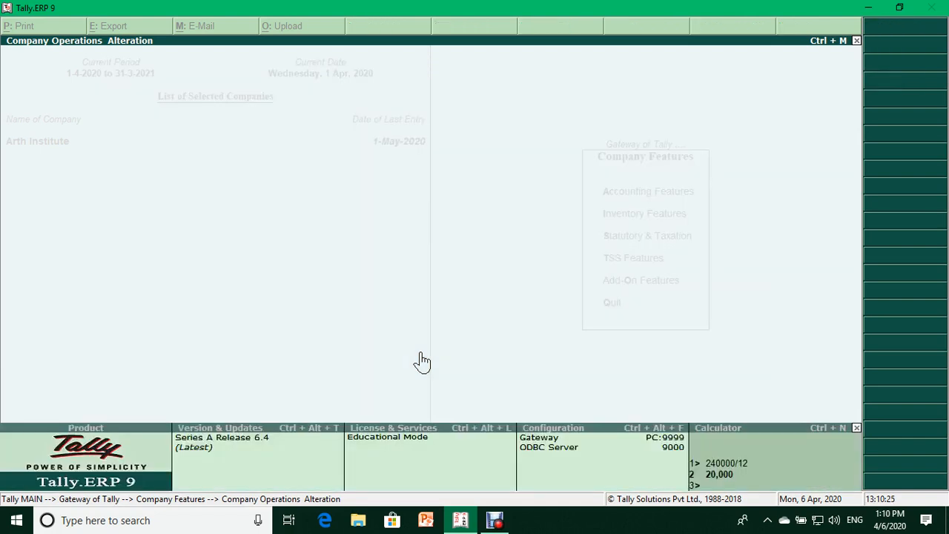
pyautogui.press('Escape')
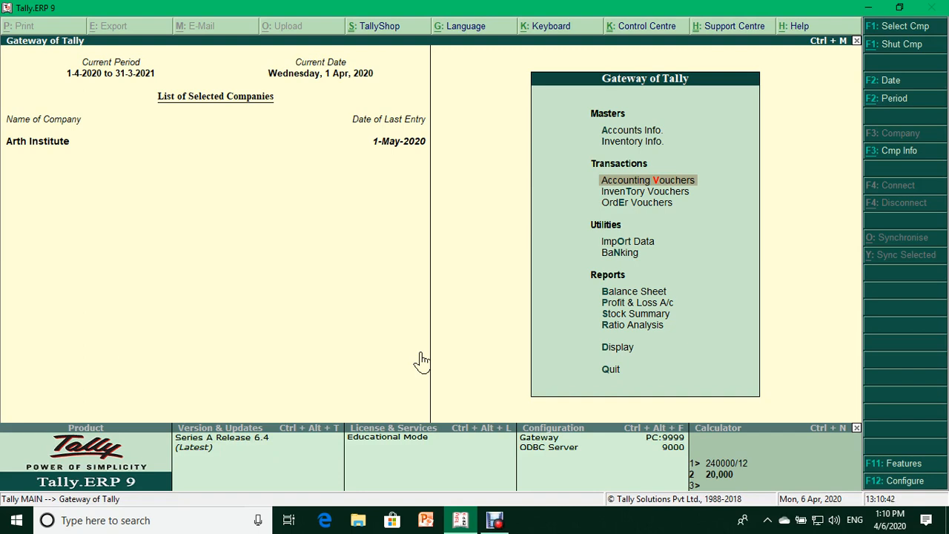
# - Start a new single ledger with the customer's full name and place it under Sundry Debtors
pyautogui.click(614, 132)
pyautogui.click(615, 132)
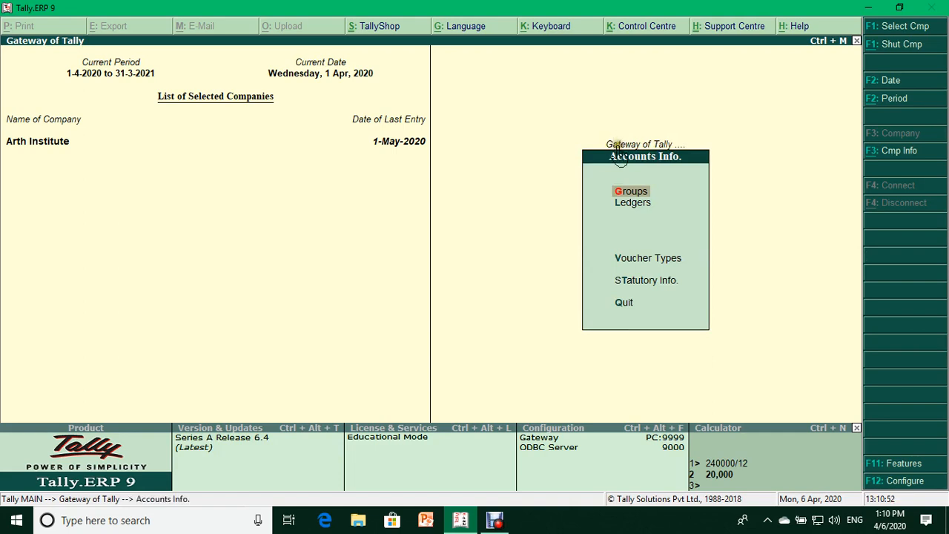
pyautogui.doubleClick(569, 209)
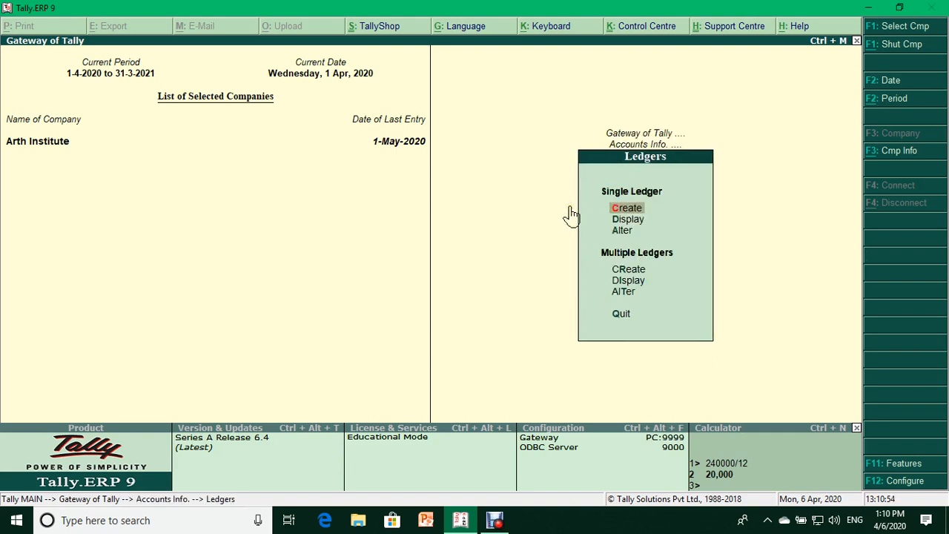
pyautogui.press('Return')
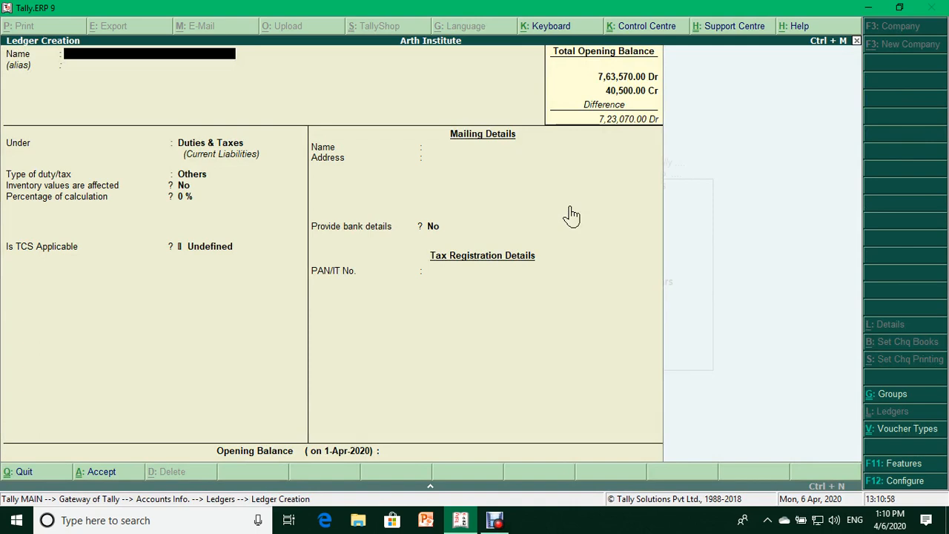
pyautogui.write('Mr. Jeevan Sharma')
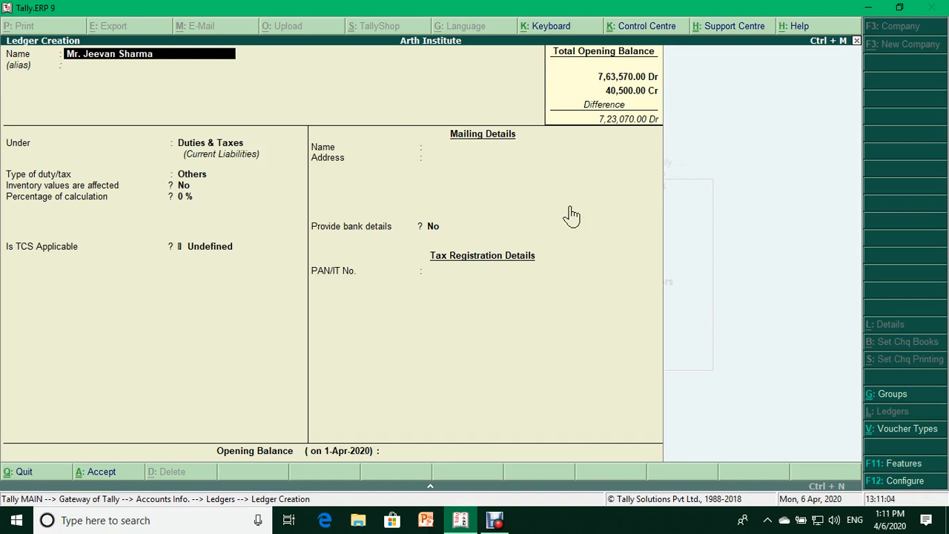
pyautogui.press('Return')
pyautogui.press('Return')
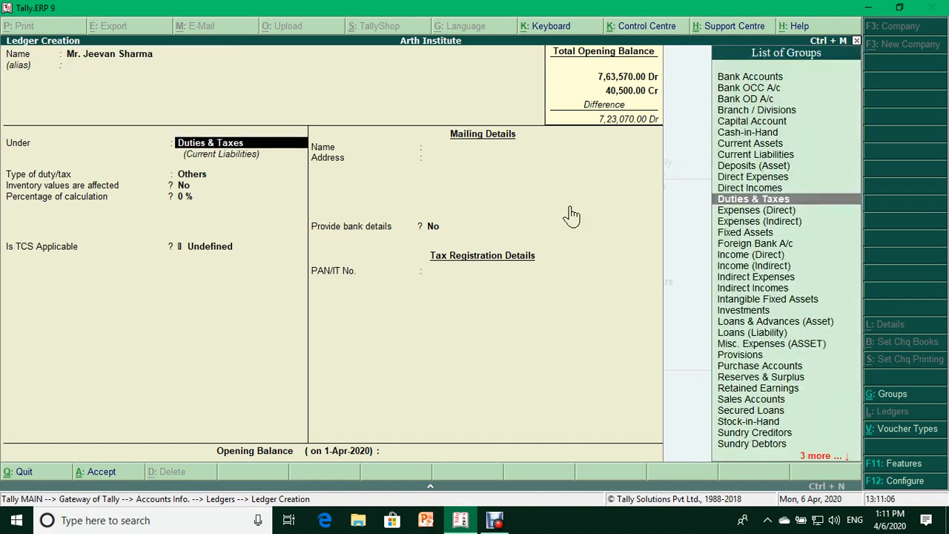
pyautogui.write('Sun')
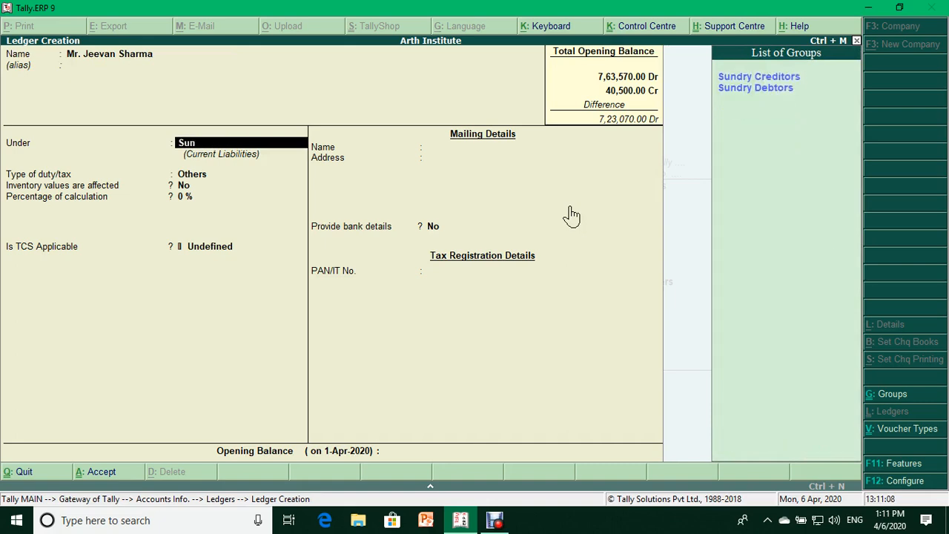
pyautogui.press('Down')
pyautogui.press('Return')
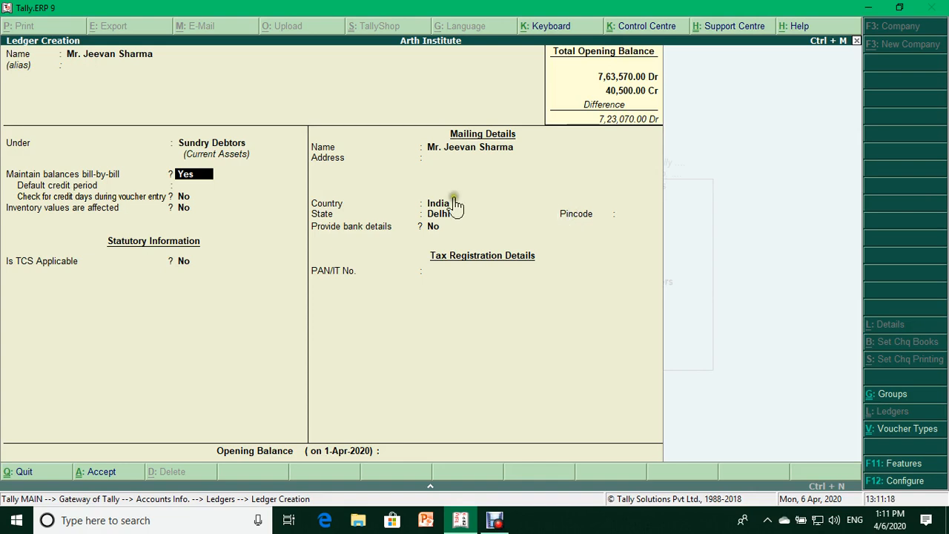
# - Set Is TCS Applicable to Yes for the customer ledger, with buyer/lessee type Individual/HUF - Resident
pyautogui.click(188, 264)
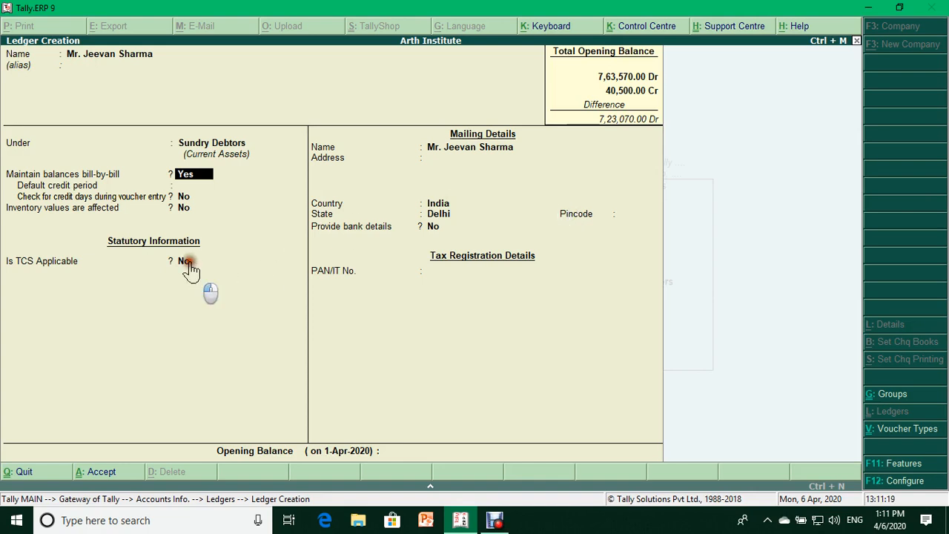
pyautogui.write('yes')
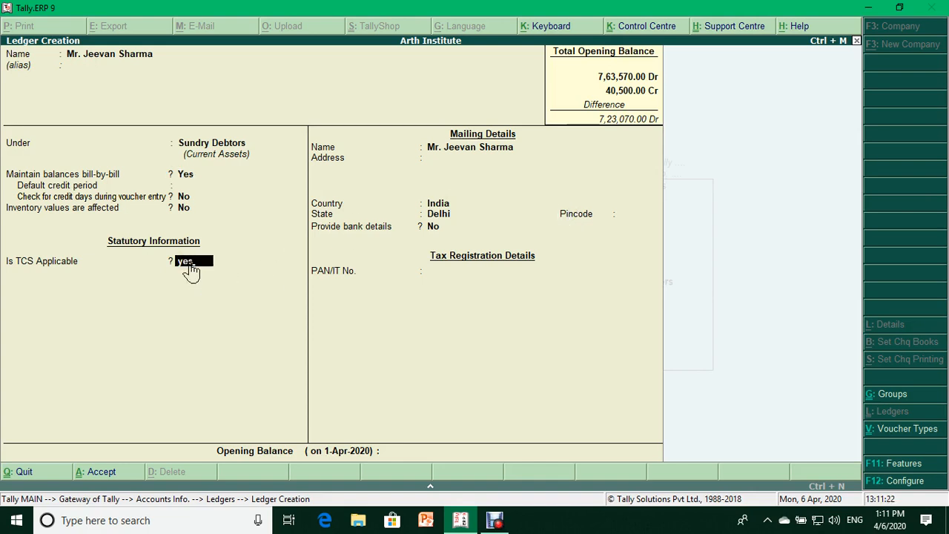
pyautogui.press('Return')
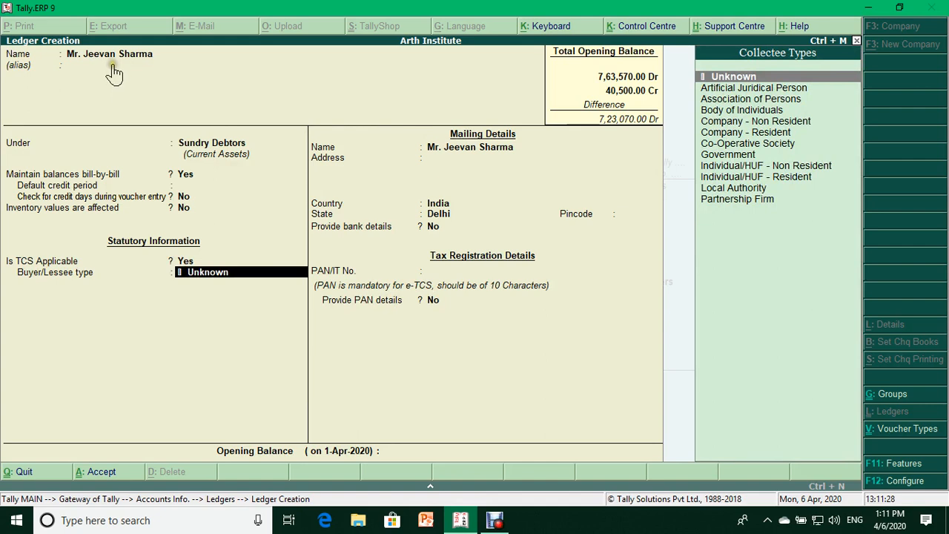
pyautogui.click(730, 178)
pyautogui.click(730, 182)
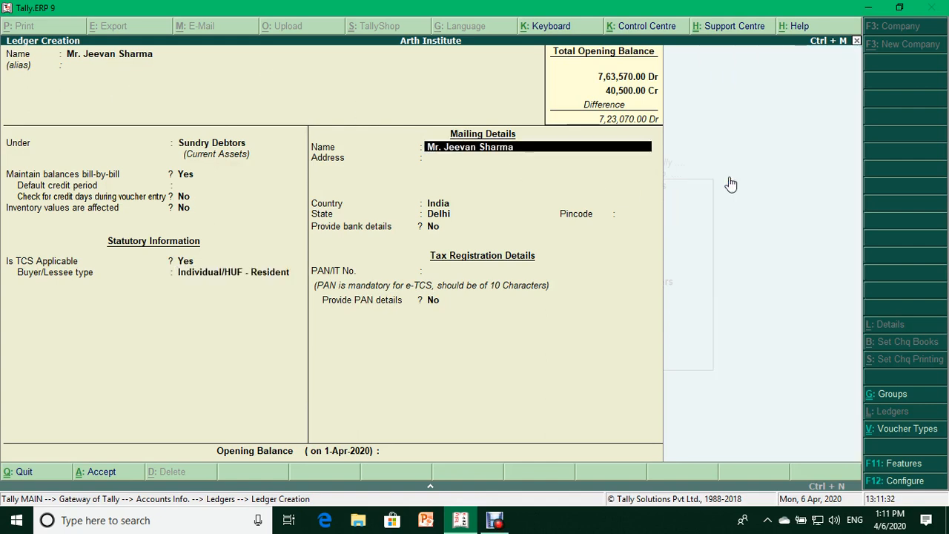
# - Save the customer ledger, keeping the default mailing details and leaving the address and PAN blank
pyautogui.press('Return')
pyautogui.press('Return')
pyautogui.press('Return')
pyautogui.press('Return')
pyautogui.press('Return')
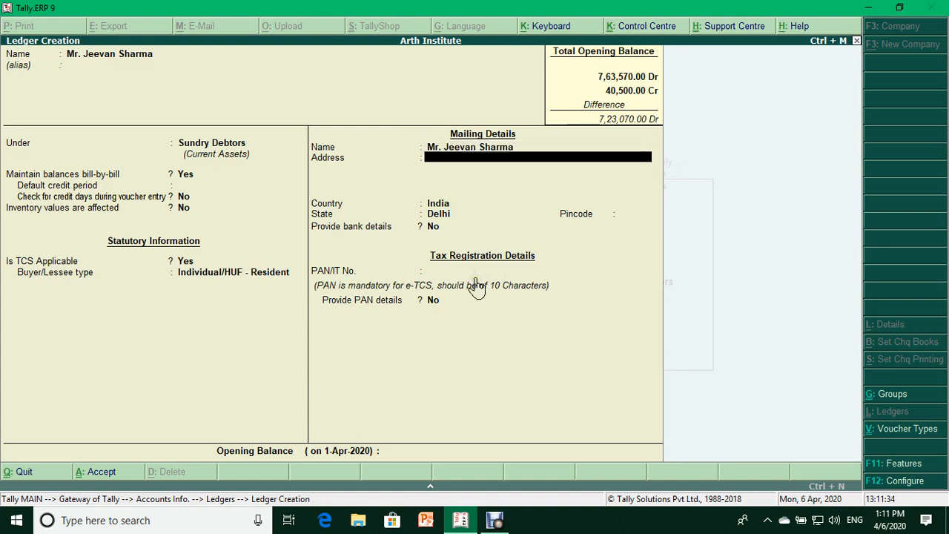
pyautogui.press('Return')
pyautogui.press('Return')
pyautogui.press('Return')
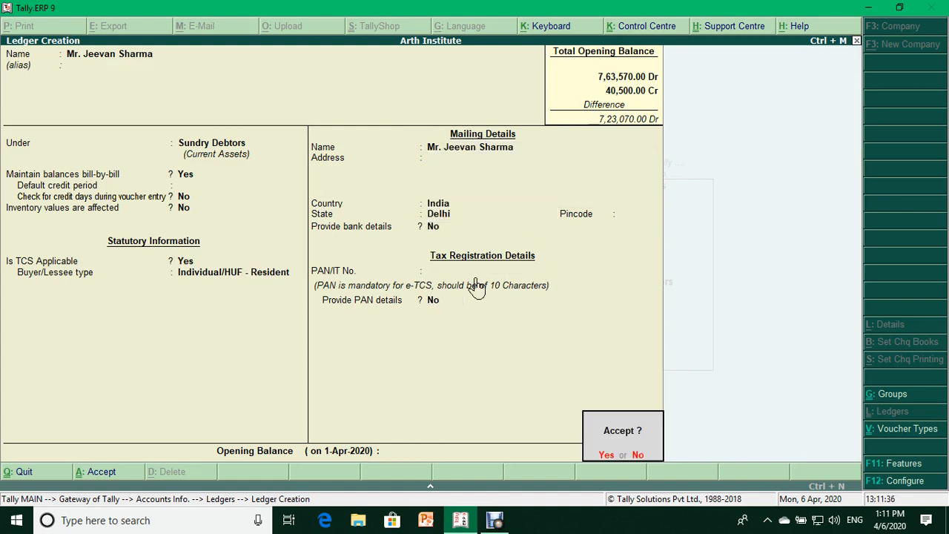
pyautogui.press('Return')
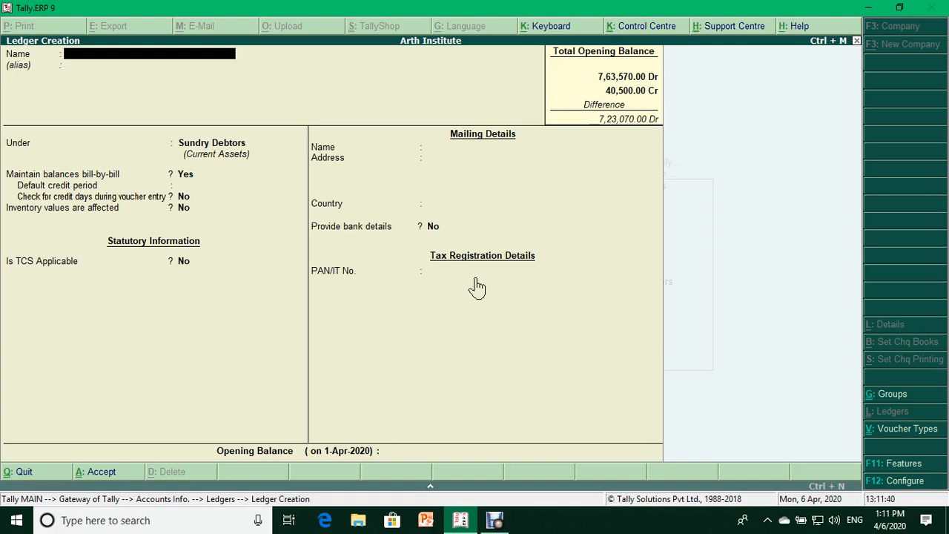
# - Name the next new ledger Parking Lots A/c and place it under Indirect Incomes
pyautogui.write('Parking Lots A/c')
pyautogui.press('Return')
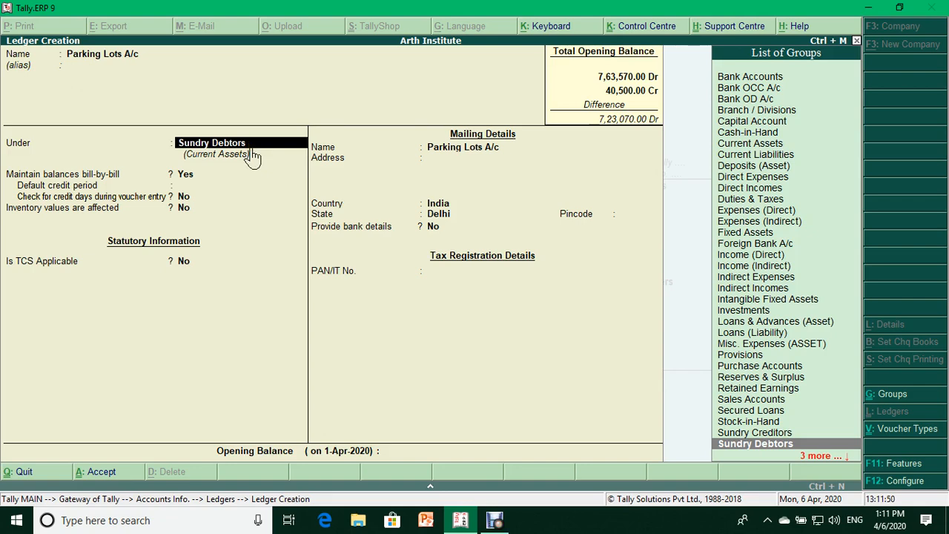
pyautogui.write('I')
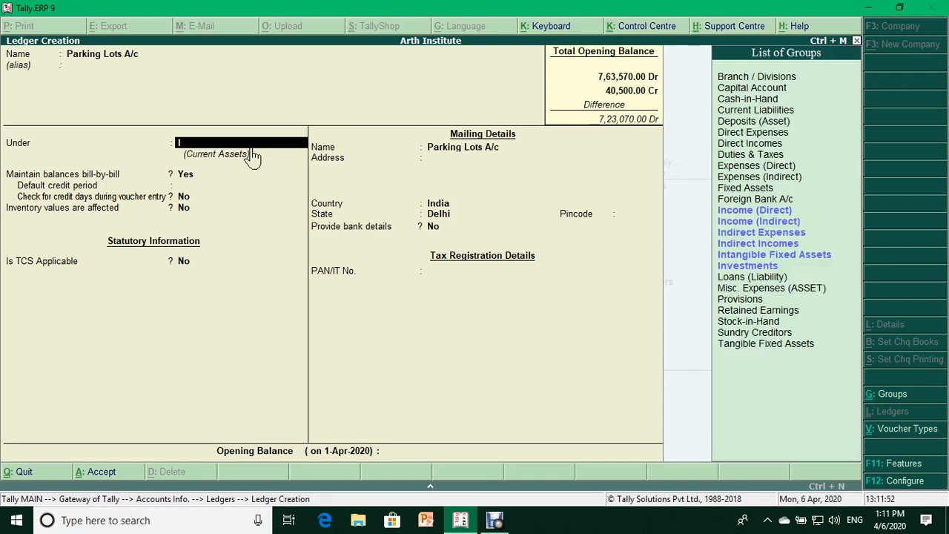
pyautogui.write('n')
pyautogui.press('Down')
pyautogui.press('Down')
pyautogui.press('Down')
pyautogui.press('Return')
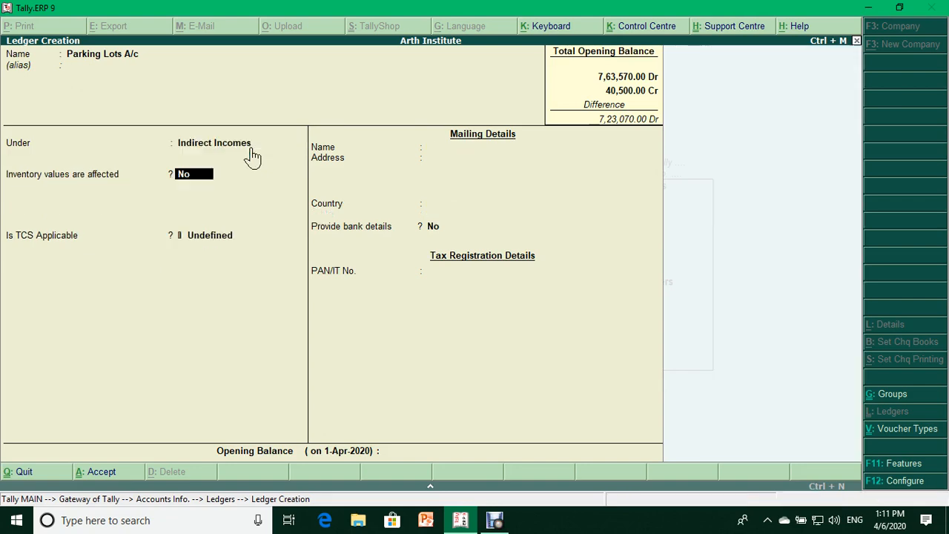
# - Set Is TCS Applicable to Applicable for the Parking Lots A/c ledger, leaving inventory values unaffected
pyautogui.click(215, 271)
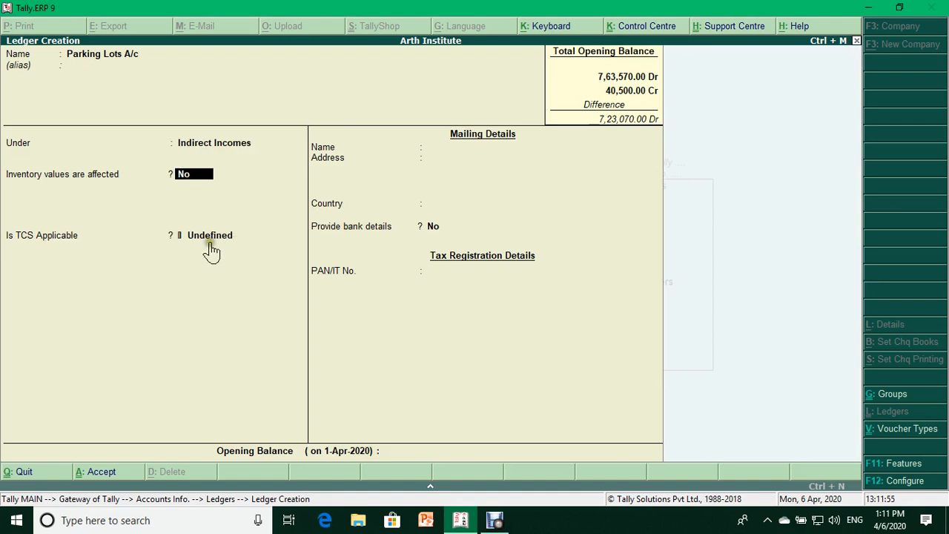
pyautogui.click(213, 247)
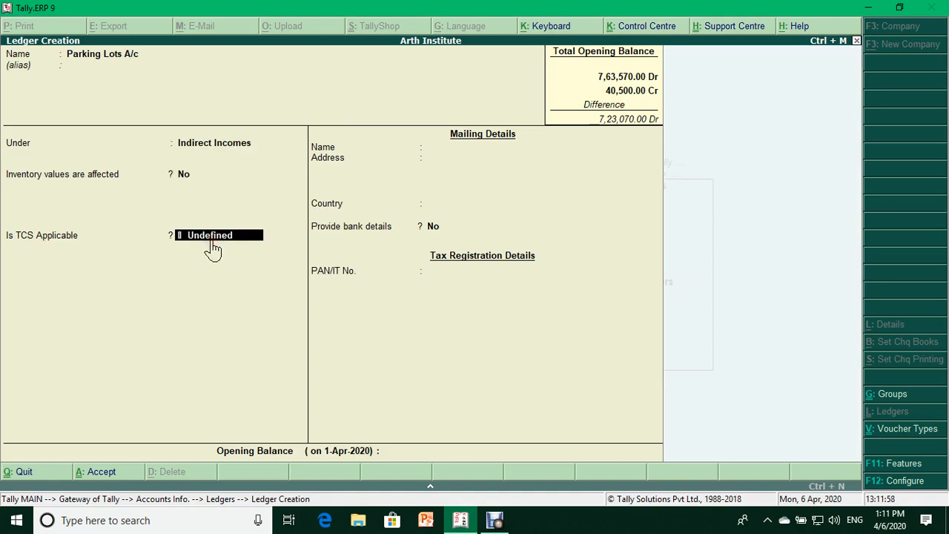
pyautogui.write('ap')
pyautogui.press('Up')
pyautogui.press('Up')
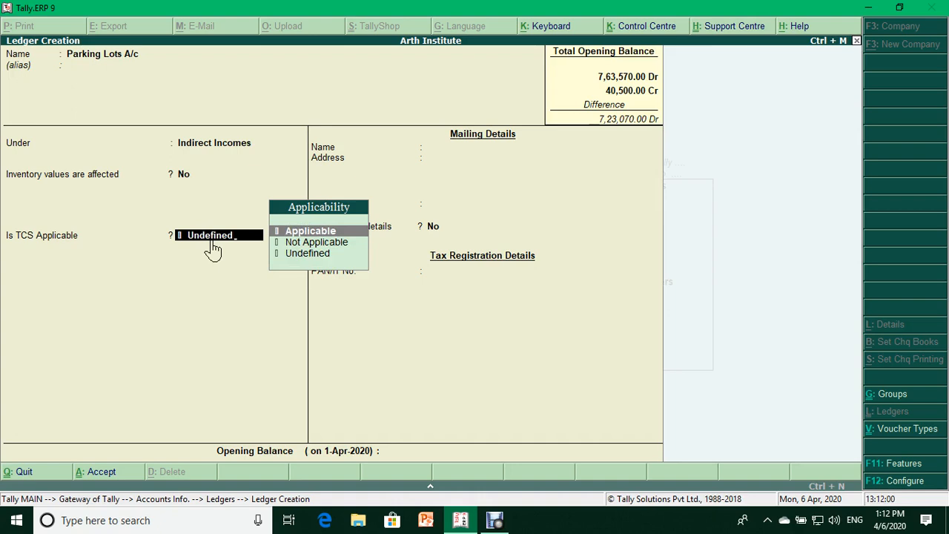
pyautogui.press('Return')
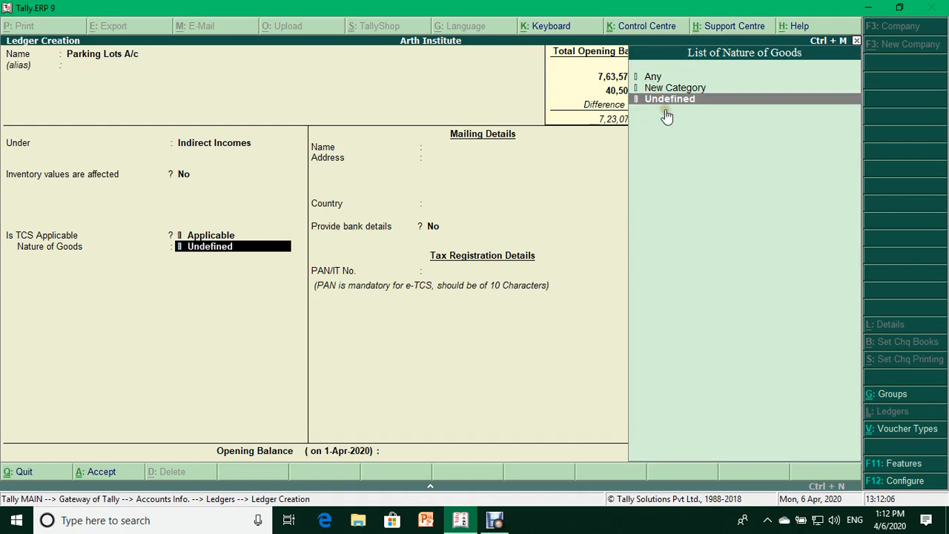
# - Create a new TCS nature of goods category Parking Lots with section 206C, payment code 6CH, 2% rate and no threshold limit
pyautogui.click(683, 89)
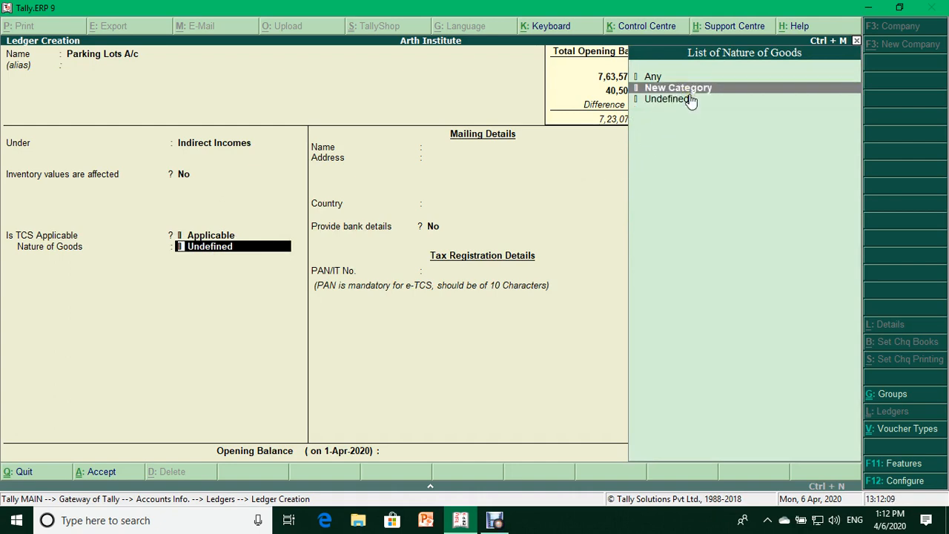
pyautogui.press('Return')
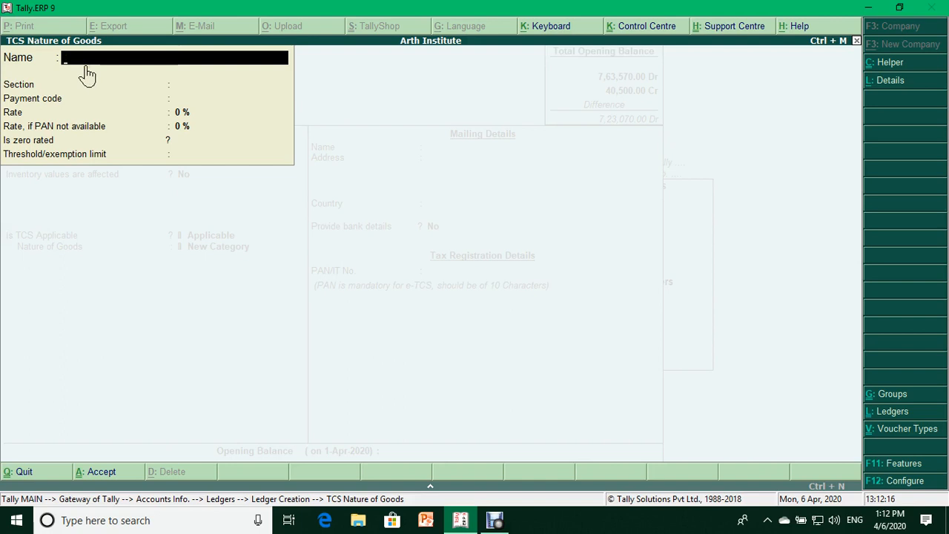
pyautogui.write('Parking Lots')
pyautogui.press('Return')
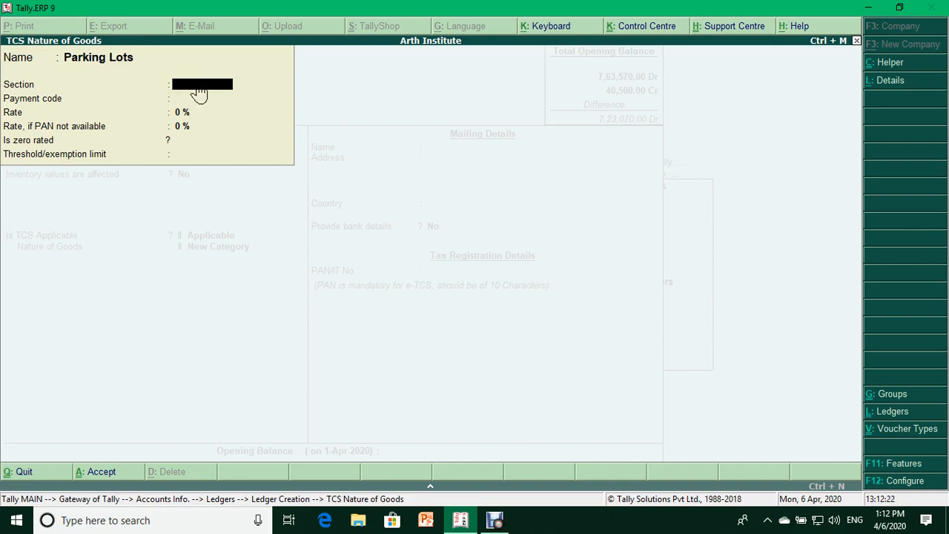
pyautogui.write('206C')
pyautogui.press('Return')
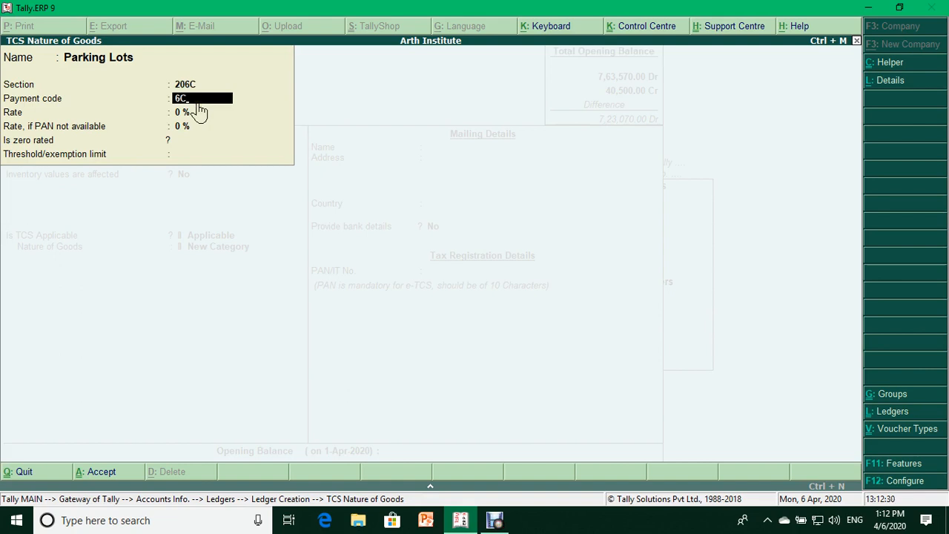
pyautogui.press('Return')
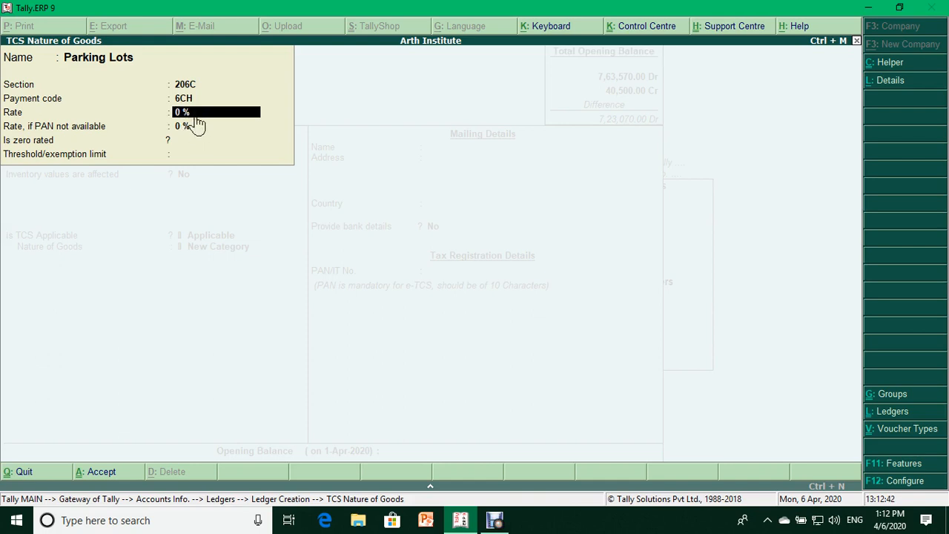
pyautogui.write('2')
pyautogui.press('Return')
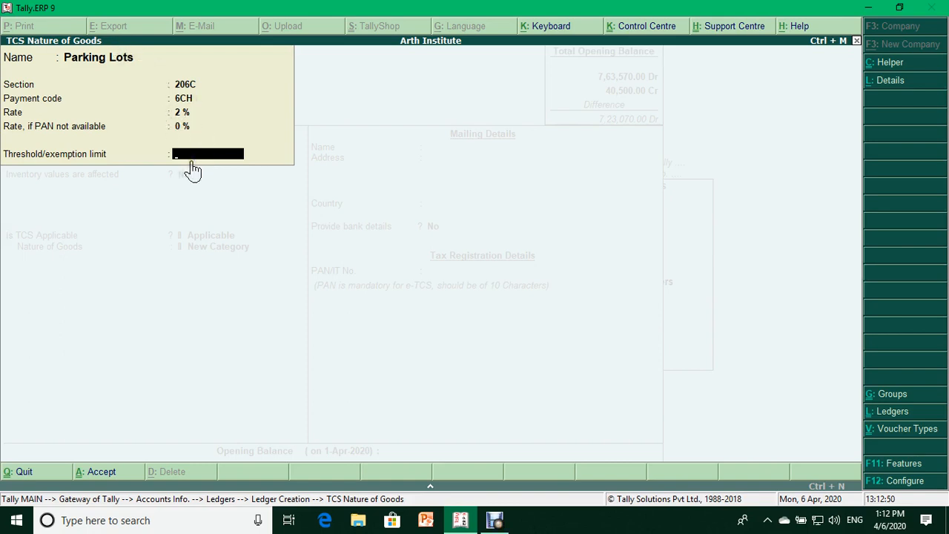
pyautogui.press('Return')
pyautogui.press('Return')
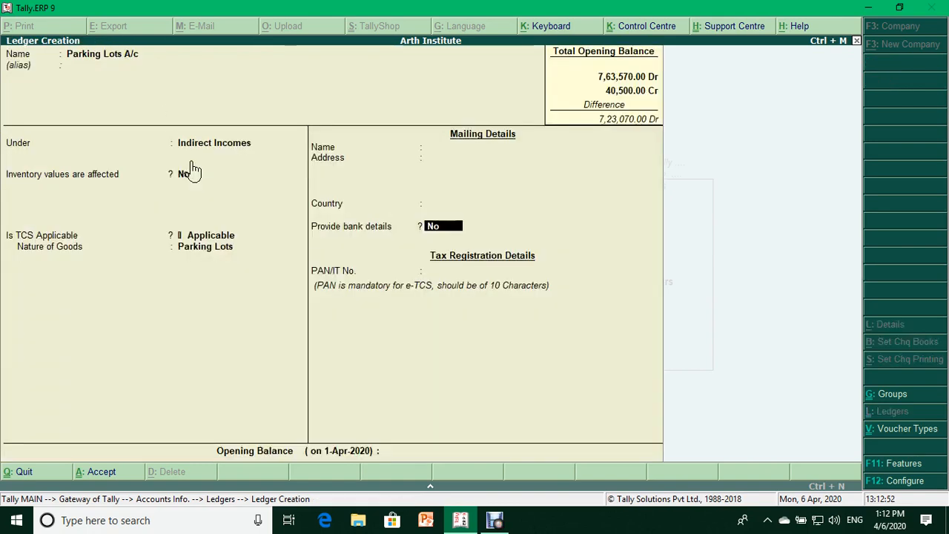
# - Save the Parking Lots A/c ledger without bank details or a PAN
pyautogui.press('Return')
pyautogui.press('Return')
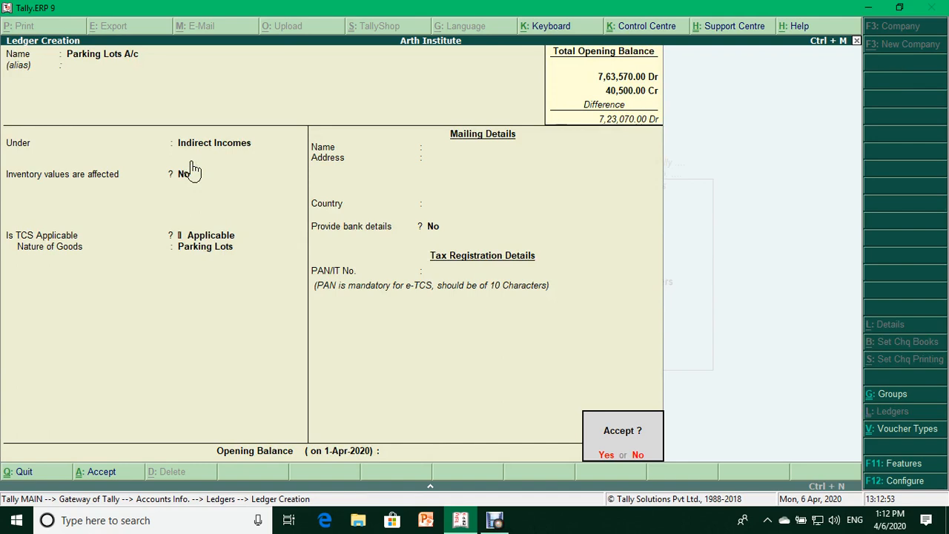
pyautogui.press('Return')
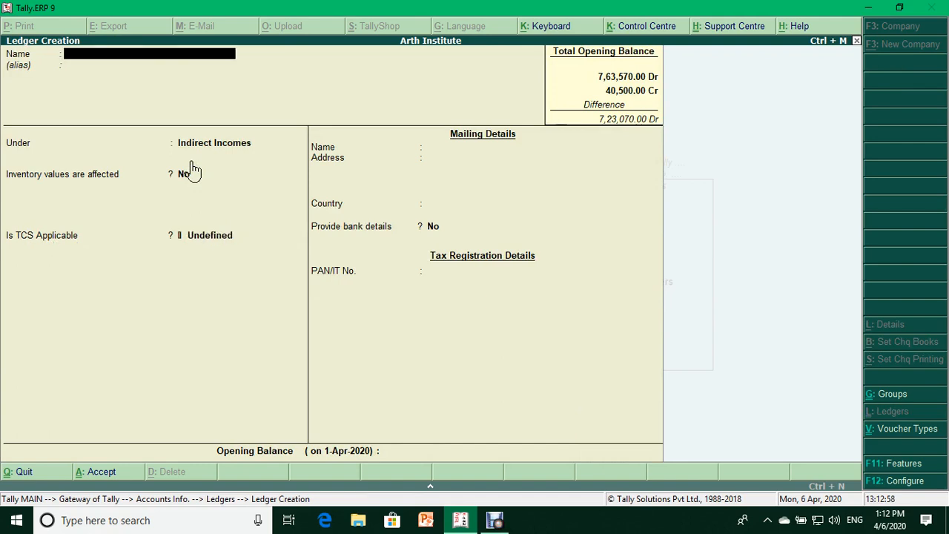
# - Name the next new ledger TCS on Parking Lots A/c and place it under Duties & Taxes
pyautogui.write('TCS on Par5kin')
pyautogui.press('BackSpace')
pyautogui.write('king')
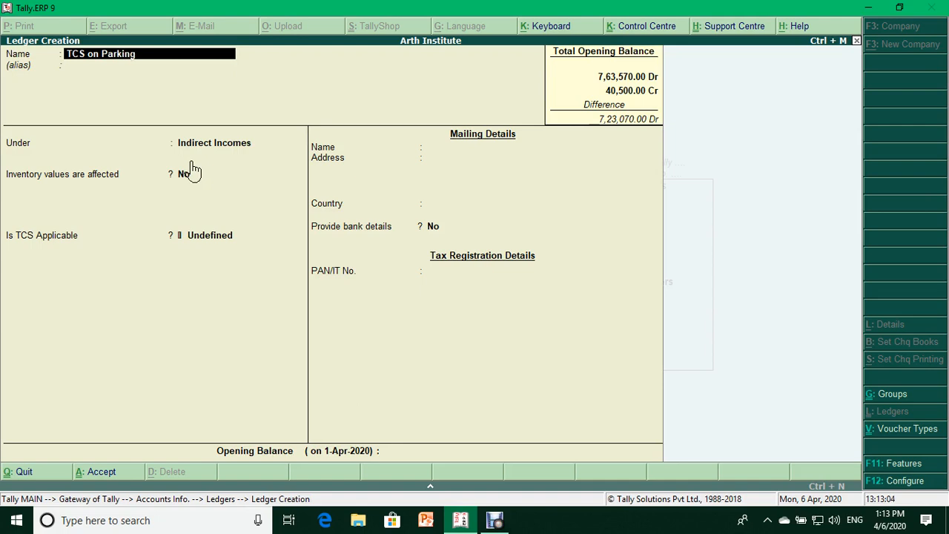
pyautogui.write(' Lots A/c')
pyautogui.press('Return')
pyautogui.press('Return')
pyautogui.write('Du')
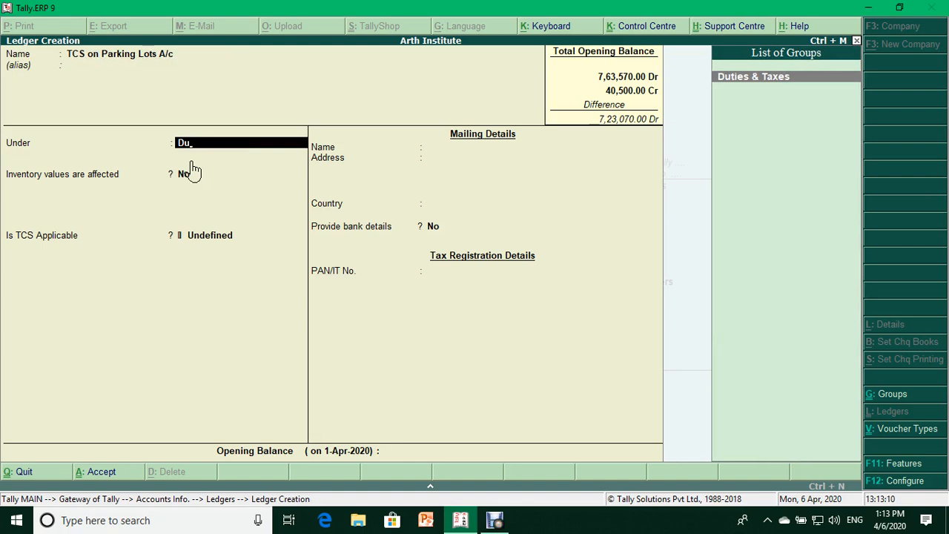
pyautogui.press('Return')
# - Set the tax ledger's type of duty/tax to TCS and its nature of goods to Parking Lots
pyautogui.press('Down')
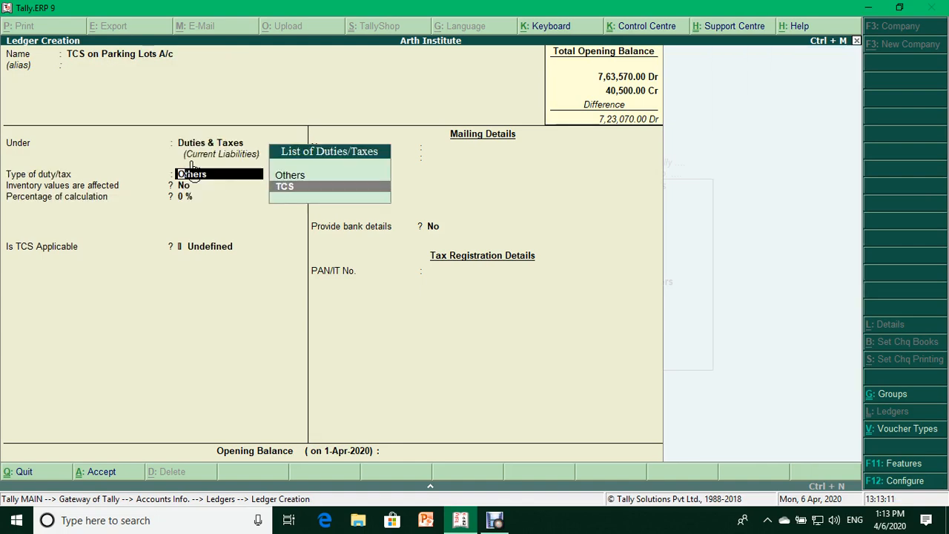
pyautogui.press('Return')
pyautogui.press('Down')
pyautogui.press('Down')
pyautogui.press('Return')
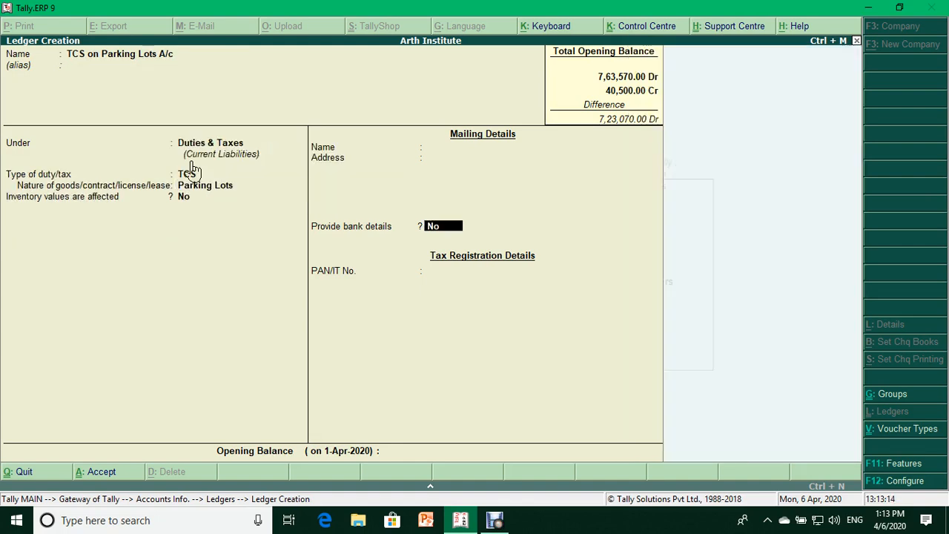
# - Save the TCS on Parking Lots A/c ledger without bank details or a PAN, and return to the Gateway of Tally
pyautogui.press('Return')
pyautogui.press('Return')
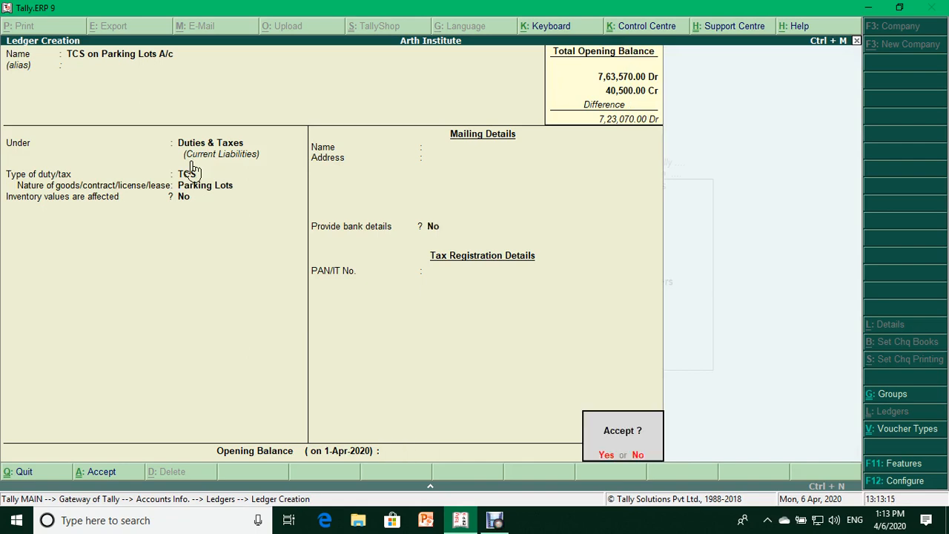
pyautogui.press('Return')
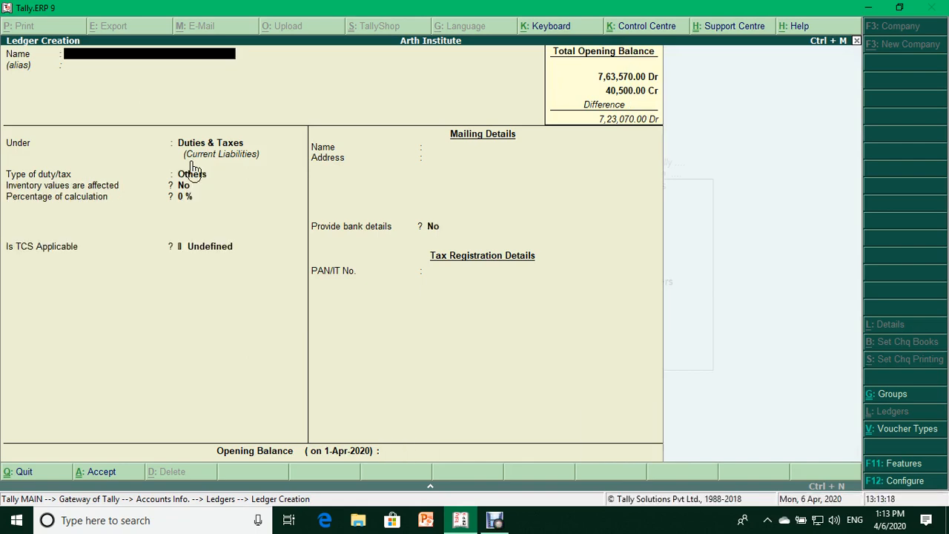
pyautogui.press('Escape')
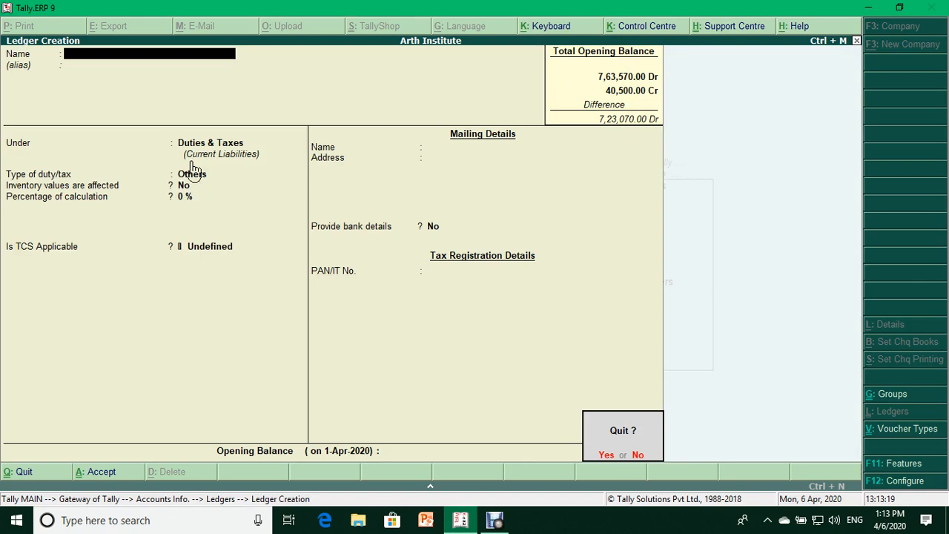
pyautogui.press('Return')
pyautogui.press('Escape')
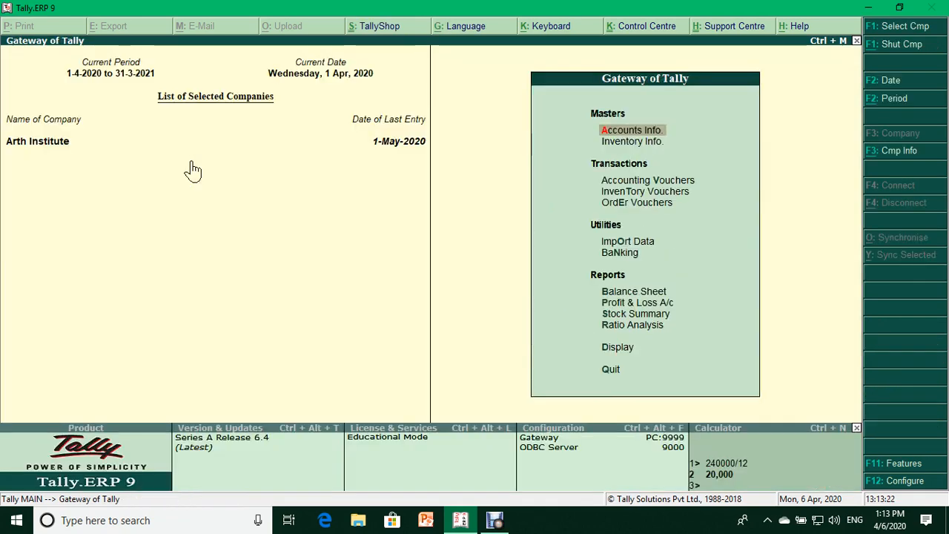
# - Start a new sales voucher in accounting invoice mode
pyautogui.press('Down')
pyautogui.press('Down')
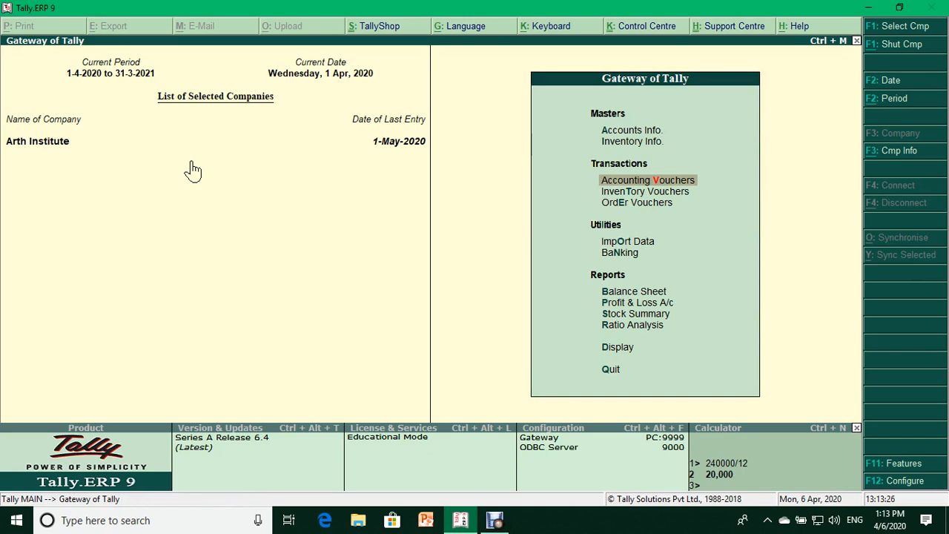
pyautogui.press('Return')
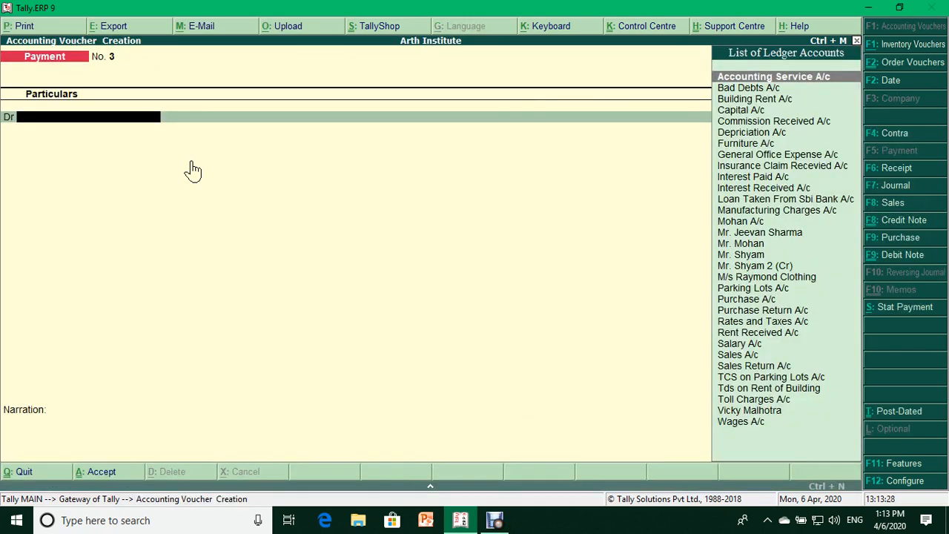
pyautogui.press('F9')
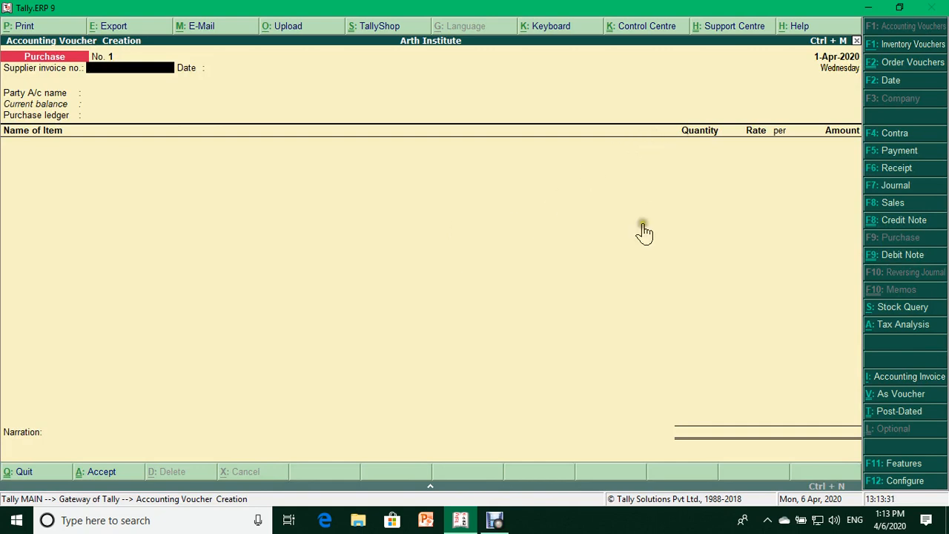
pyautogui.click(886, 378)
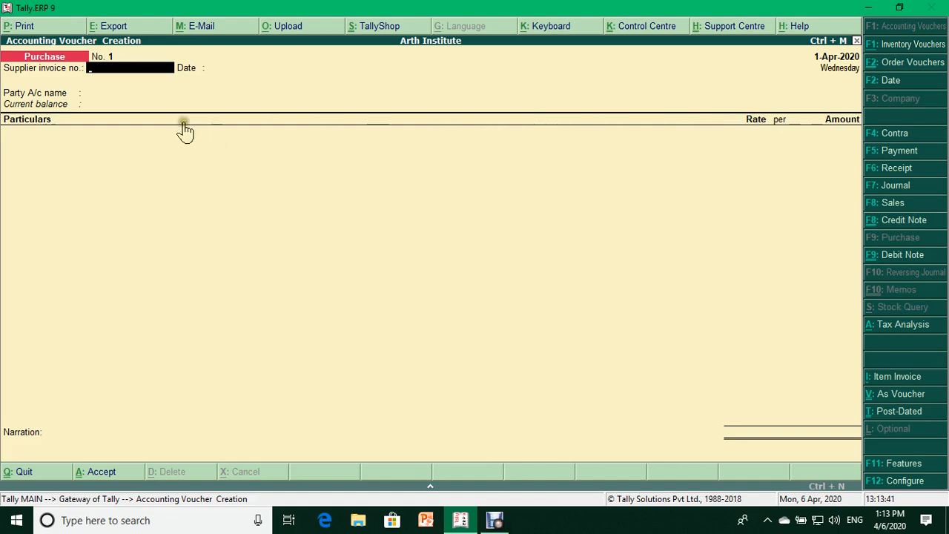
pyautogui.press('F8')
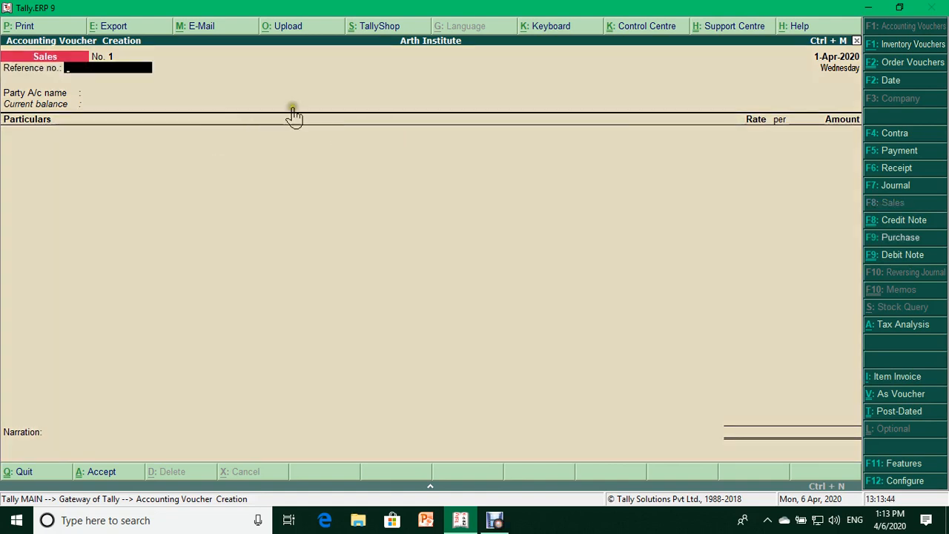
# - Enter sale/521/2020-21 as the sales voucher's reference number
pyautogui.write('sale')
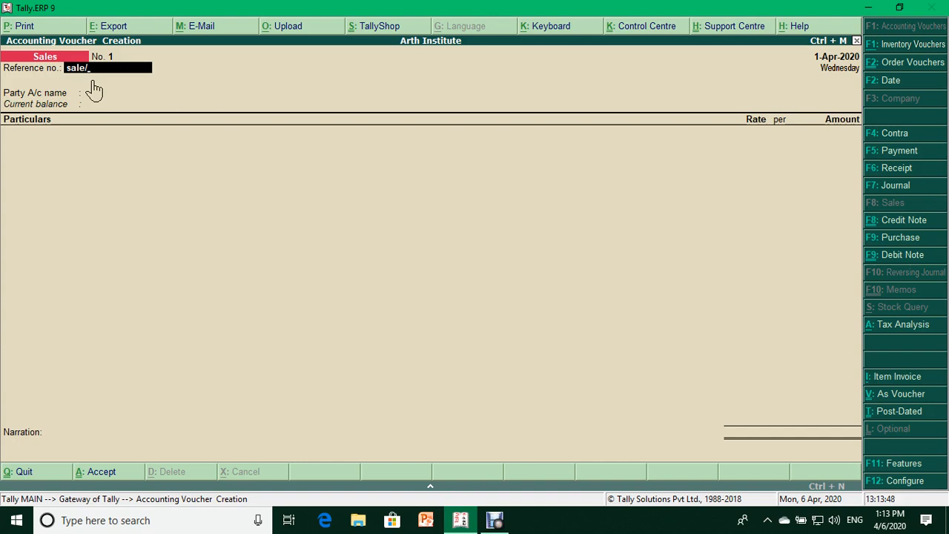
pyautogui.write('/520')
pyautogui.press('BackSpace')
pyautogui.write('21/2020-21')
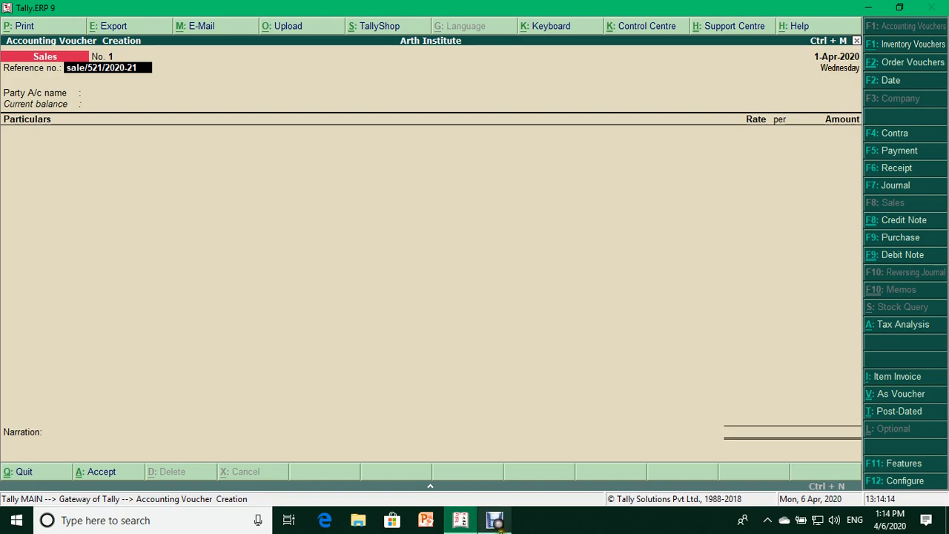
pyautogui.click(496, 521)
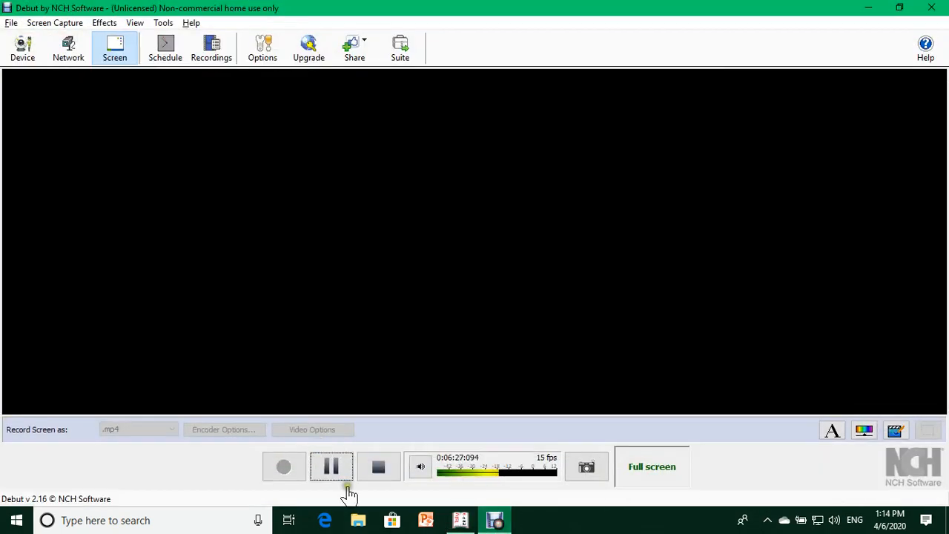
pyautogui.click(337, 467)
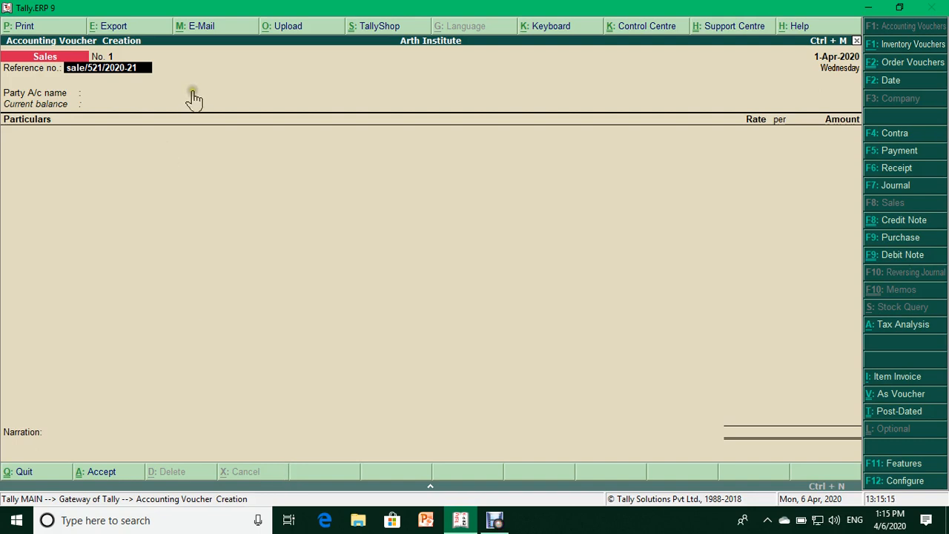
# - Choose the TCS-applicable customer's ledger as the party account of the sales voucher
pyautogui.press('Return')
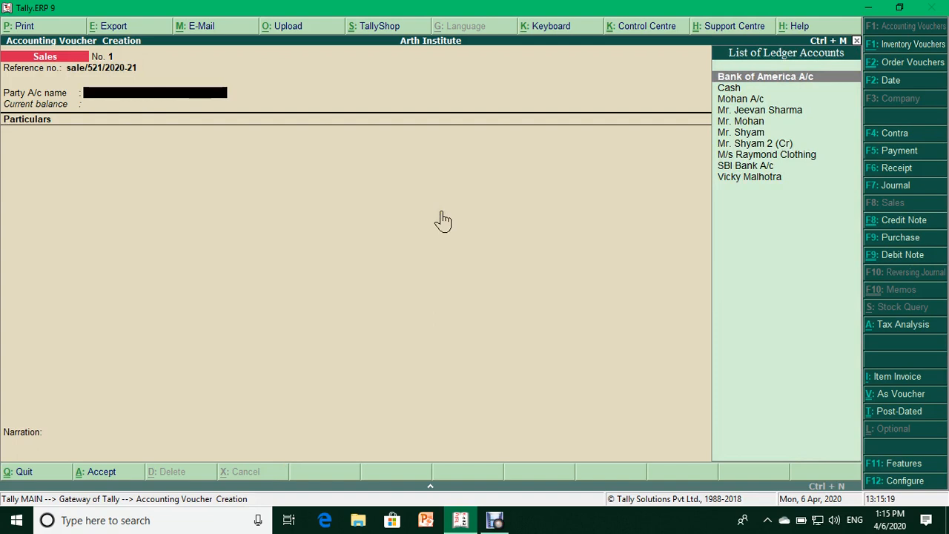
pyautogui.press('Down')
pyautogui.press('Down')
pyautogui.press('Down')
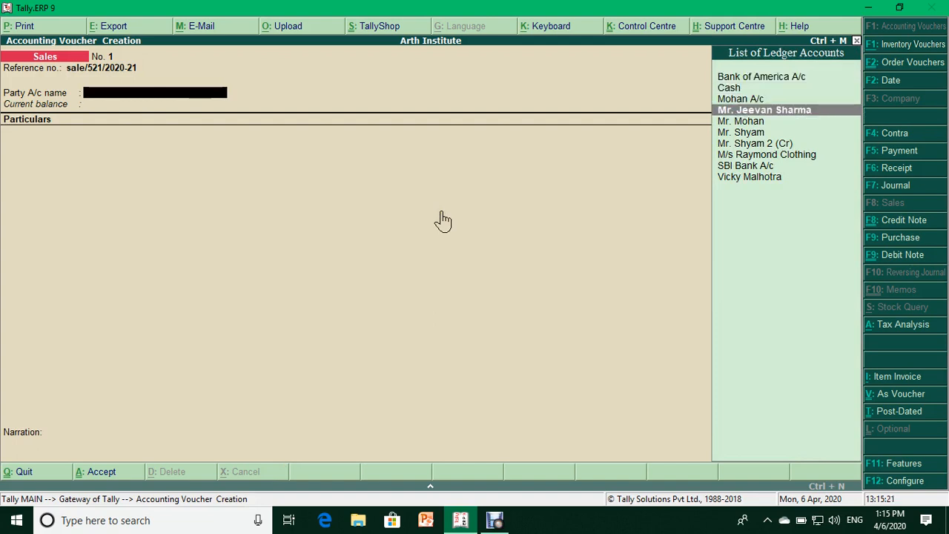
pyautogui.press('Return')
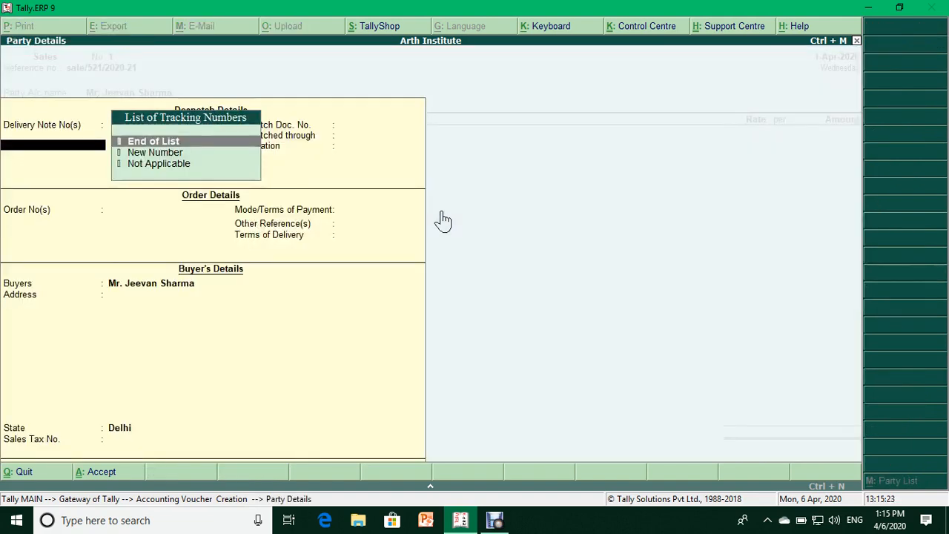
# - Accept the party details with End of List for delivery notes and orders, leaving the despatch and payment fields blank
pyautogui.press('Return')
pyautogui.press('Return')
pyautogui.press('Return')
pyautogui.press('Return')
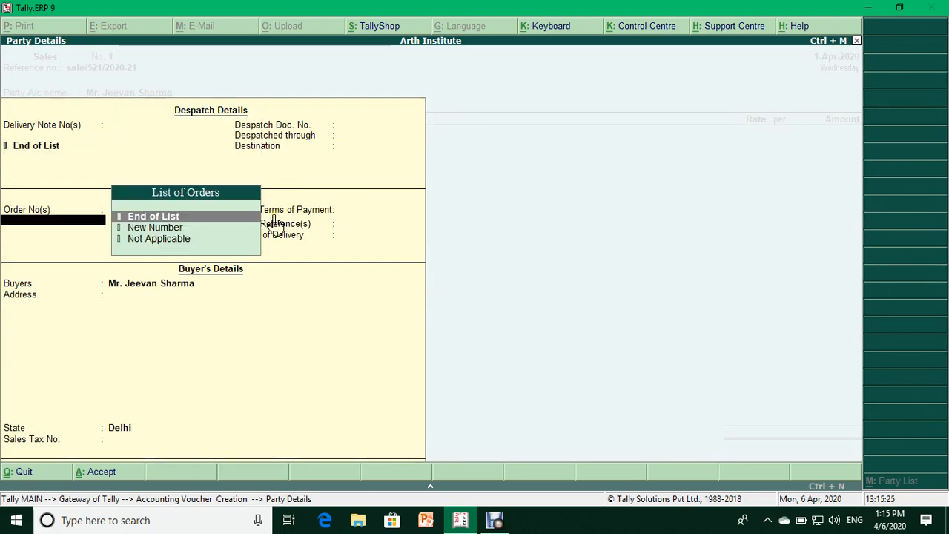
pyautogui.press('Return')
pyautogui.press('Return')
pyautogui.press('Return')
pyautogui.press('Return')
pyautogui.press('Return')
pyautogui.press('Return')
pyautogui.press('Return')
pyautogui.press('Return')
pyautogui.press('Return')
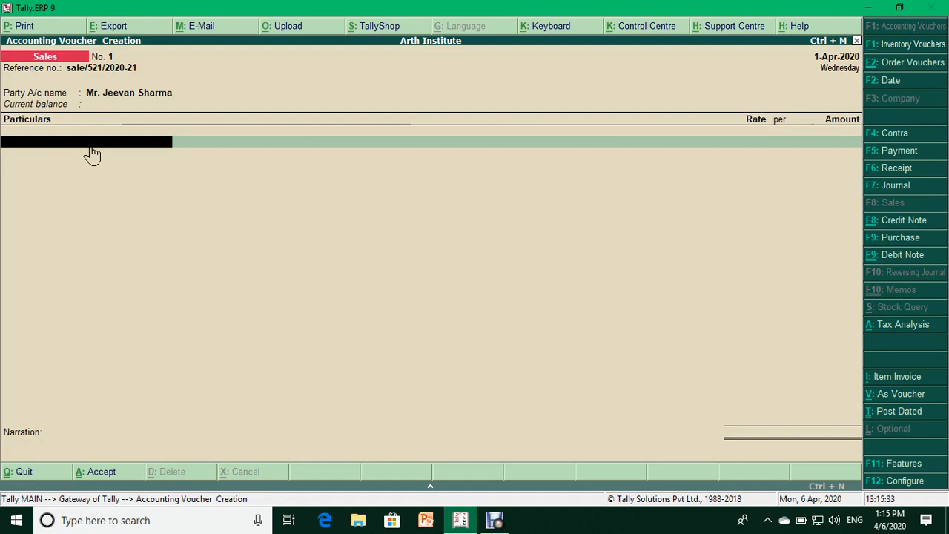
# - Add the Parking Lots A/c income ledger to the sales voucher with an amount of 5000
pyautogui.press('space')
pyautogui.write('Par')
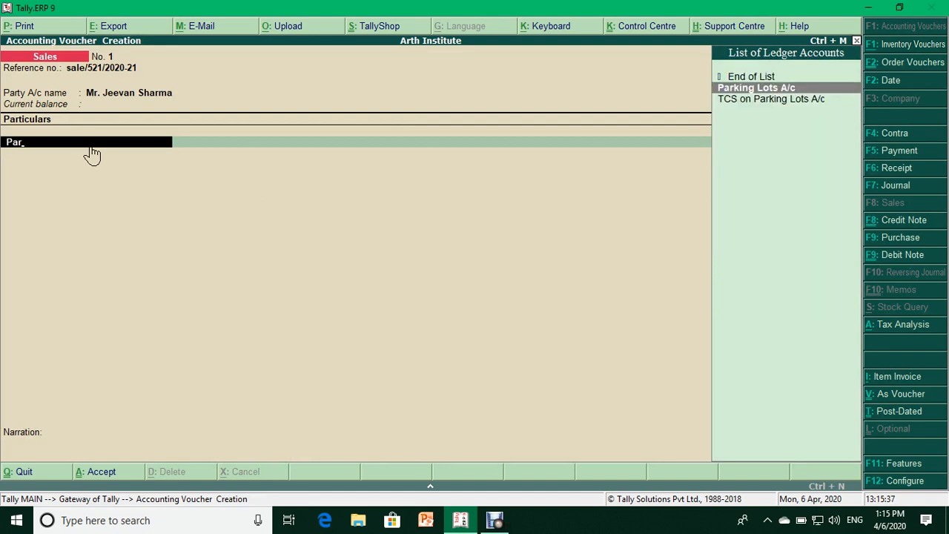
pyautogui.press('Return')
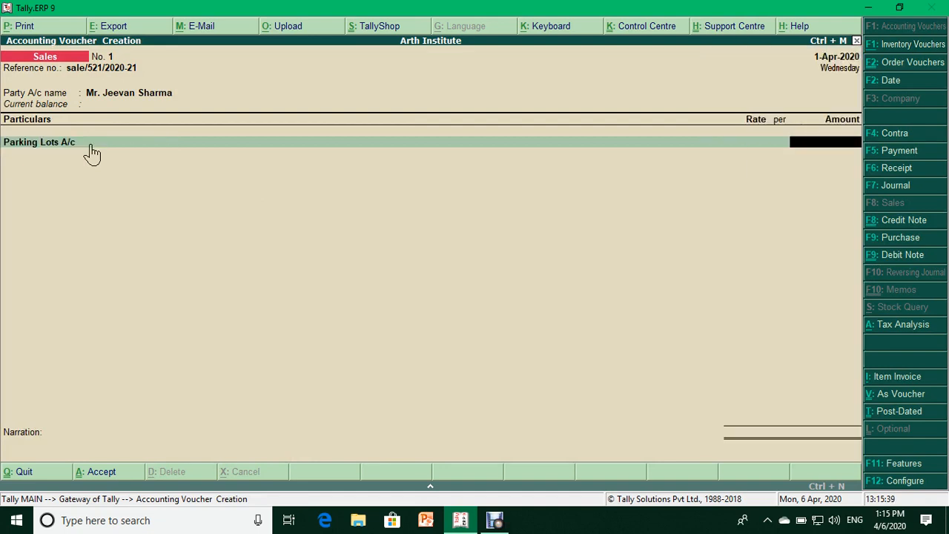
pyautogui.write('5000')
pyautogui.press('Return')
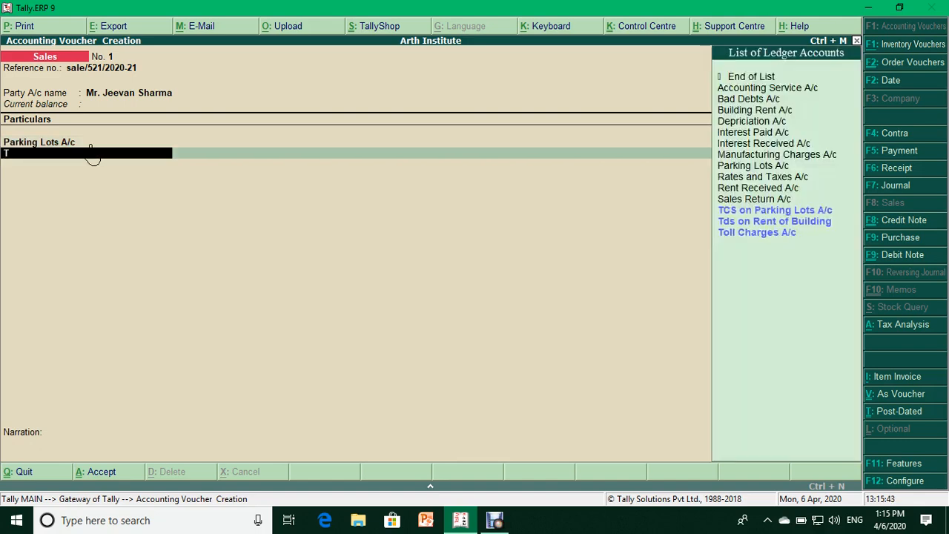
# - Add the TCS on Parking Lots A/c tax line to the sales voucher and save the voucher without a narration
pyautogui.write('Tcs')
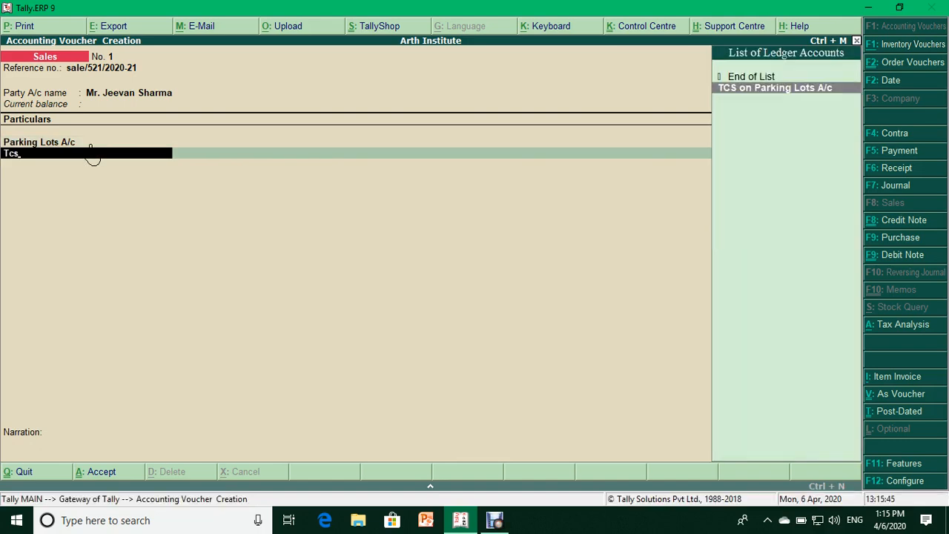
pyautogui.press('Return')
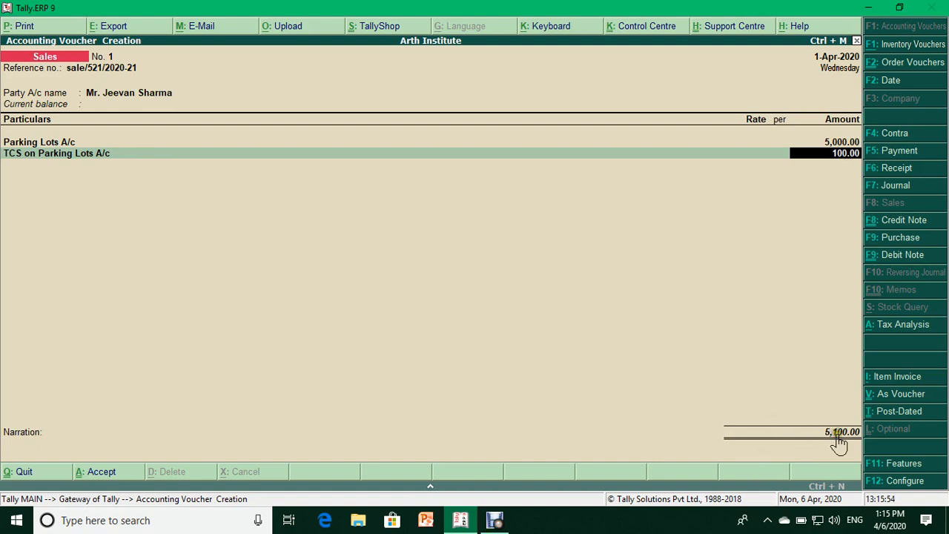
pyautogui.press('Return')
pyautogui.press('Return')
pyautogui.press('Return')
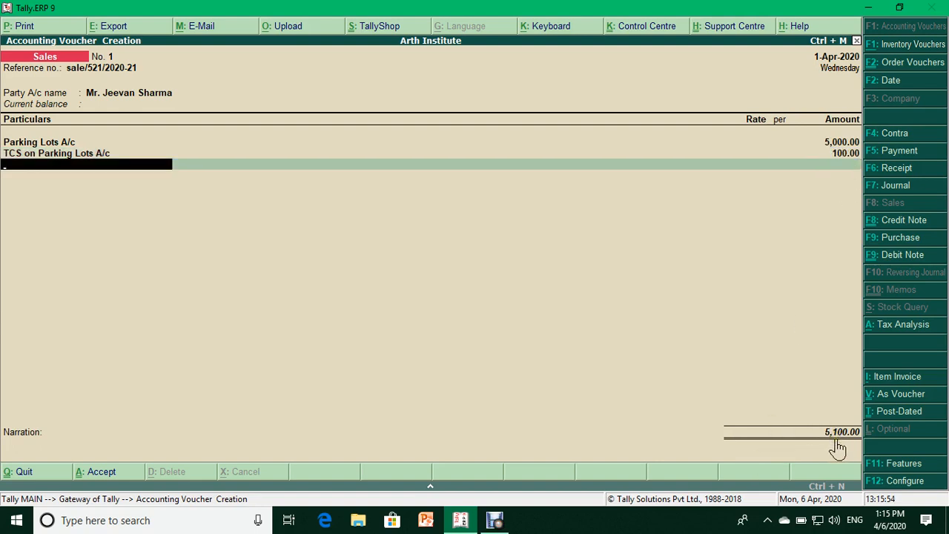
pyautogui.press('Return')
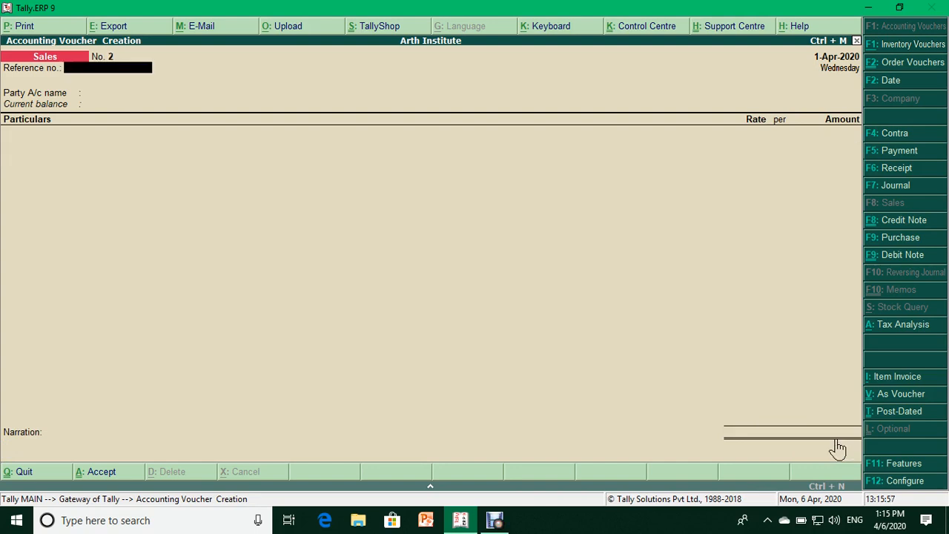
pyautogui.press('pageup')
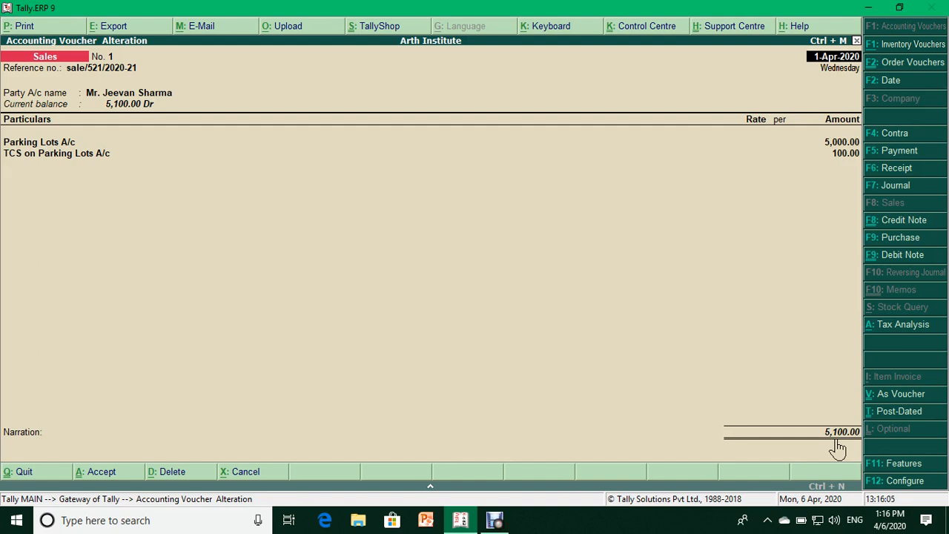
pyautogui.hotkey('ctrl', 'a')
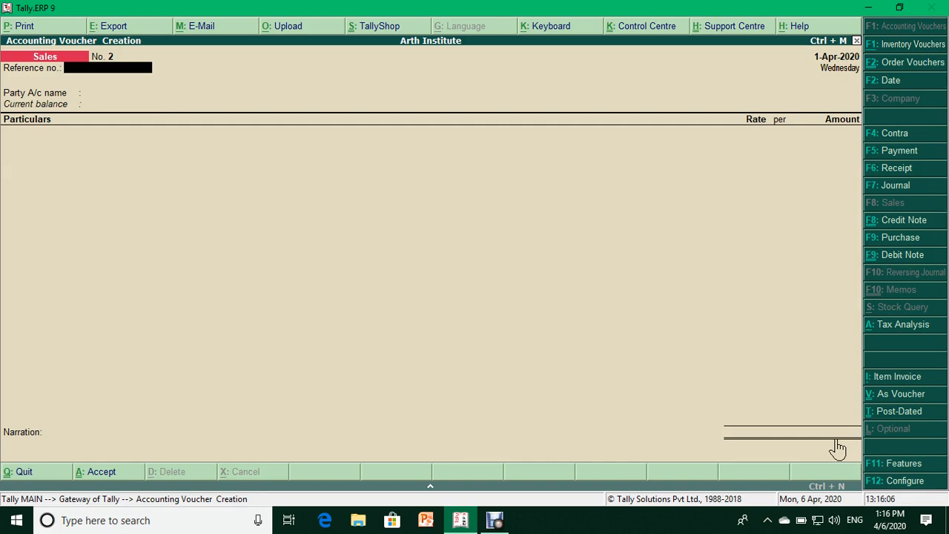
# - Start a receipt voucher and credit the TCS customer's ledger with 5100
pyautogui.press('F6')
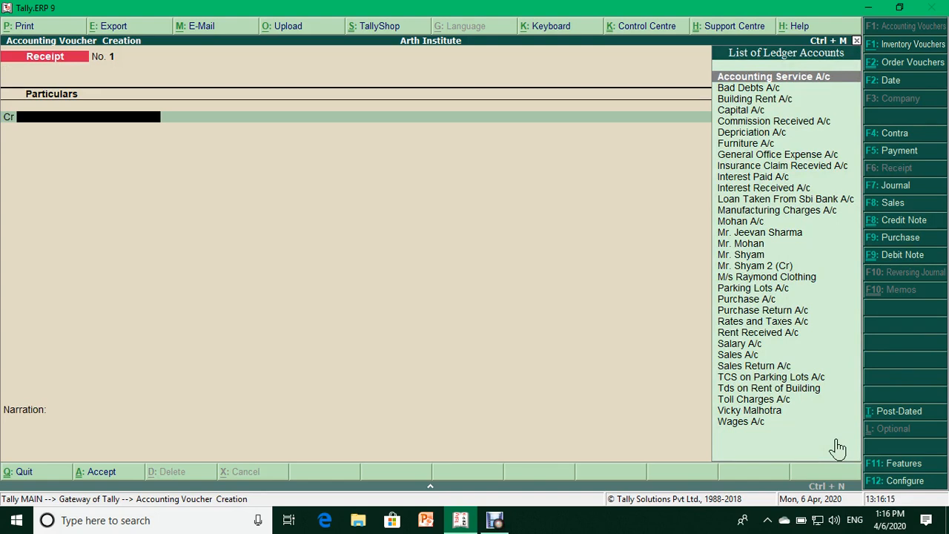
pyautogui.write('Mr.')
pyautogui.press('Return')
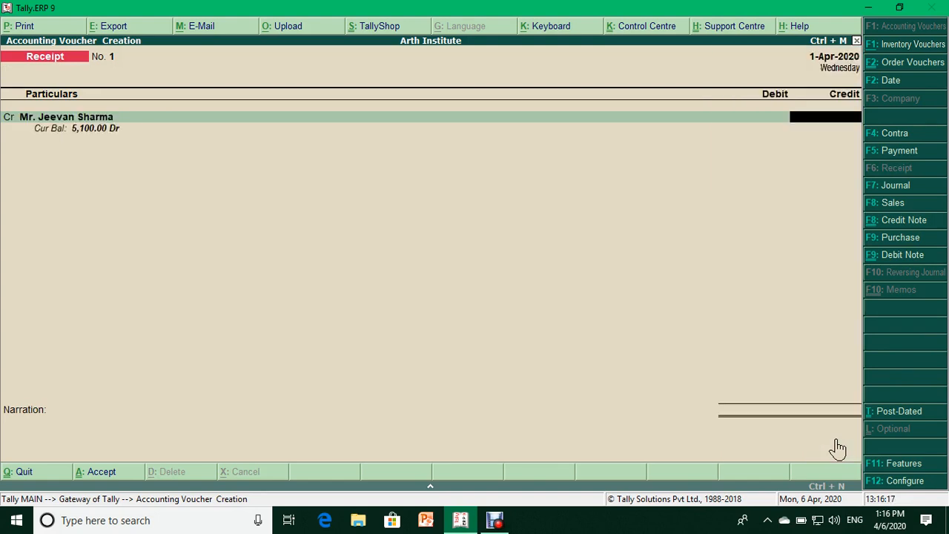
pyautogui.write('5100')
pyautogui.press('Return')
# - Allocate the received amount as Agst Ref to the customer's pending bill 1 dated 1-Apr-2020
pyautogui.press('Return')
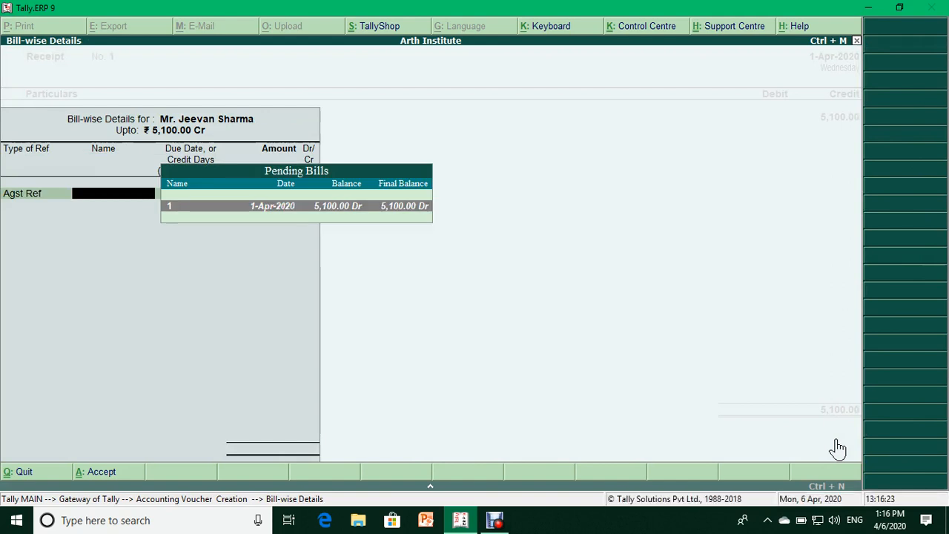
pyautogui.press('Return')
pyautogui.press('Return')
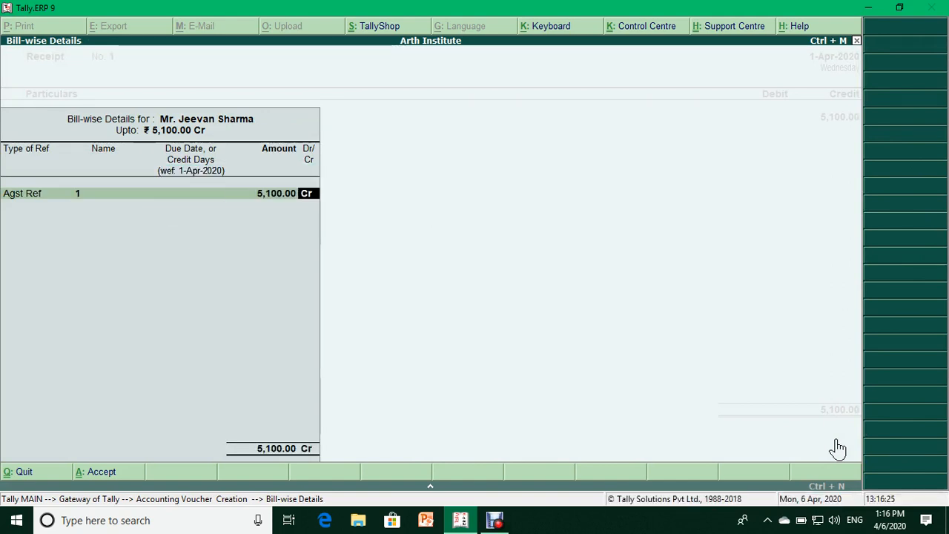
pyautogui.press('Return')
pyautogui.press('Return')
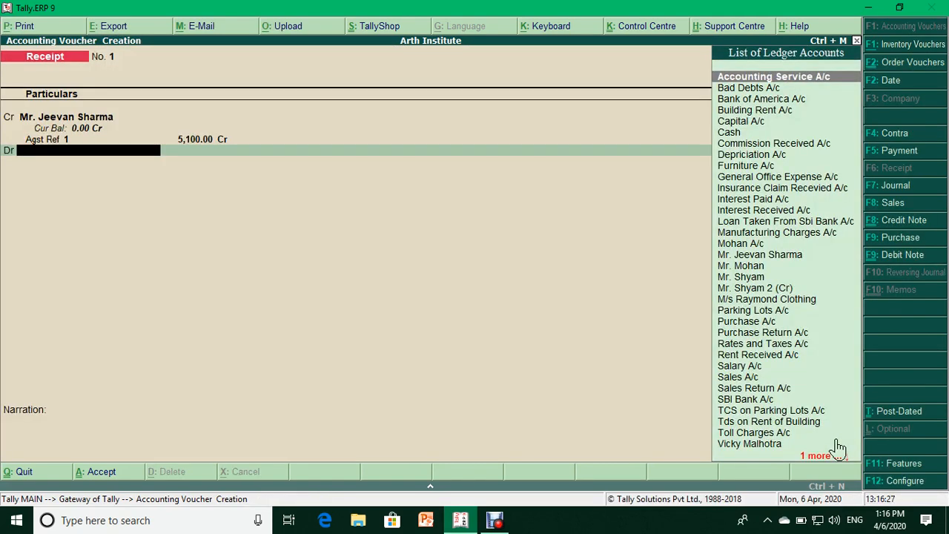
pyautogui.write('Cas')
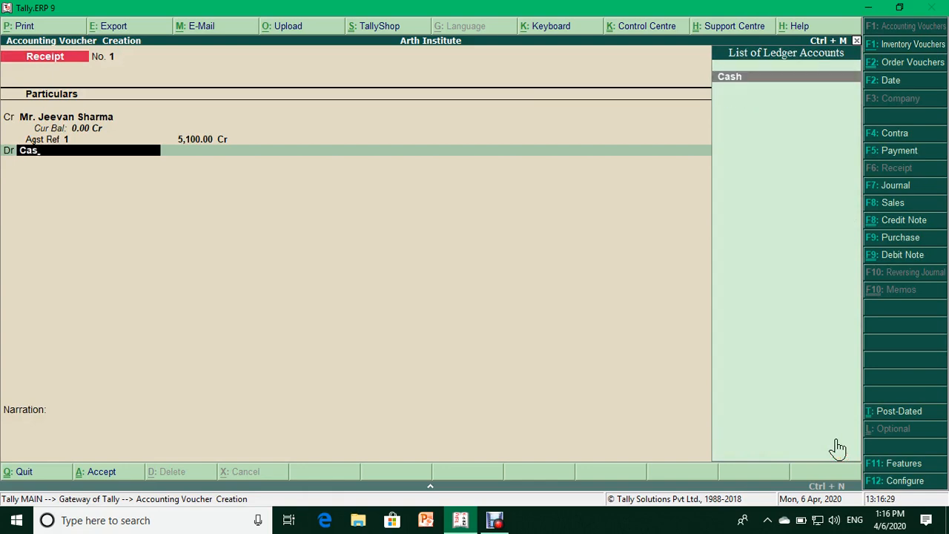
pyautogui.press('BackSpace')
pyautogui.press('BackSpace')
pyautogui.press('BackSpace')
# - Debit SBI Bank A/c with the receipt amount as a Cheque/DD transaction
pyautogui.write('Sbi')
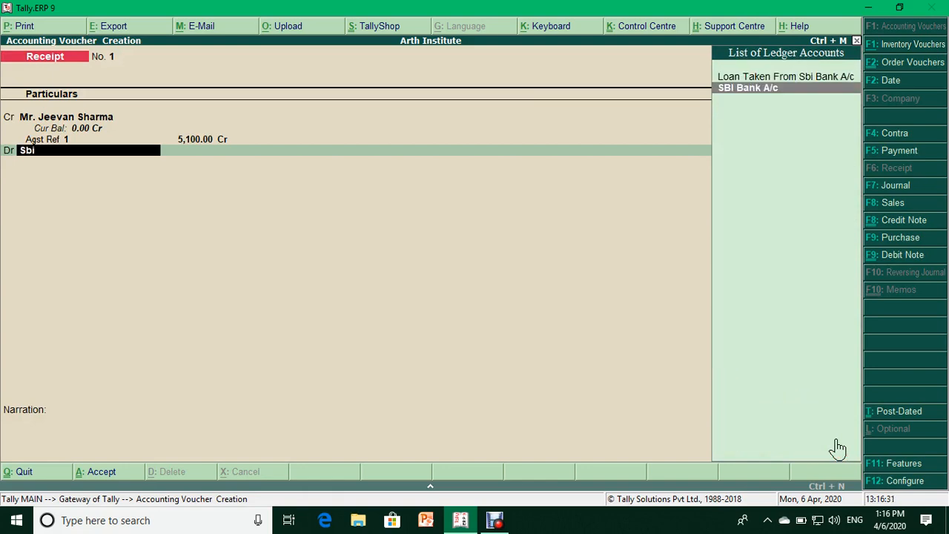
pyautogui.press('Return')
pyautogui.press('Return')
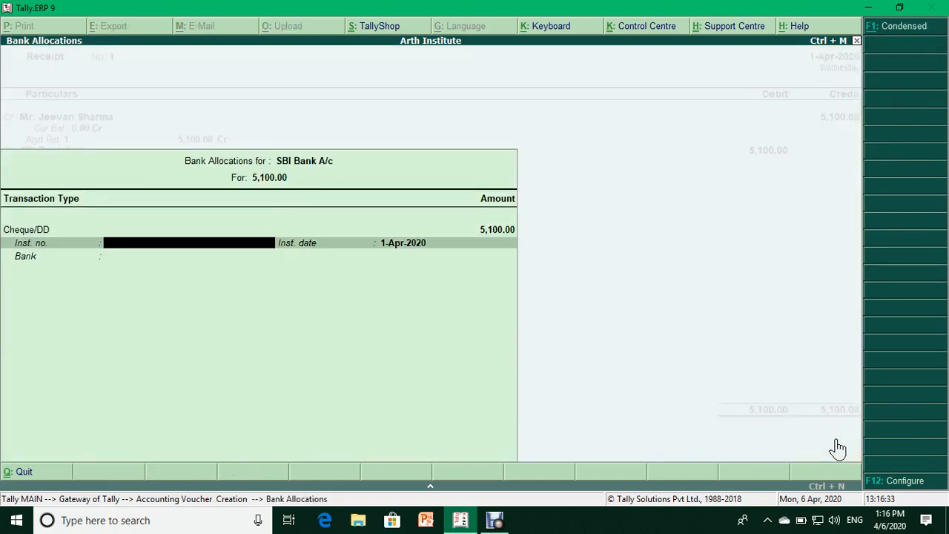
# - Enter 412589 as the cheque's instrument number, leave the bank name and narration blank, and save the receipt voucher
pyautogui.write('412')
pyautogui.press('Return')
pyautogui.press('BackSpace')
pyautogui.press('BackSpace')
pyautogui.press('BackSpace')
pyautogui.press('BackSpace')
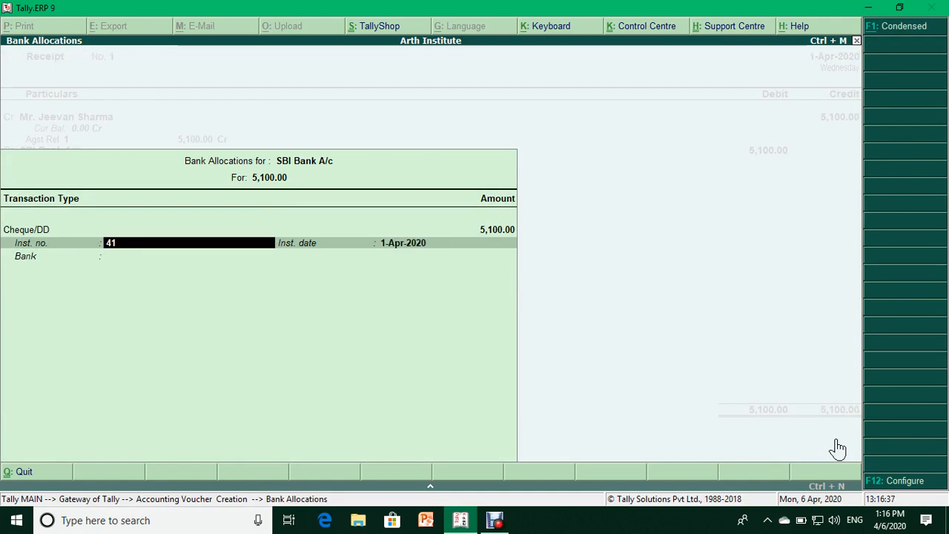
pyautogui.write('2589')
pyautogui.press('Return')
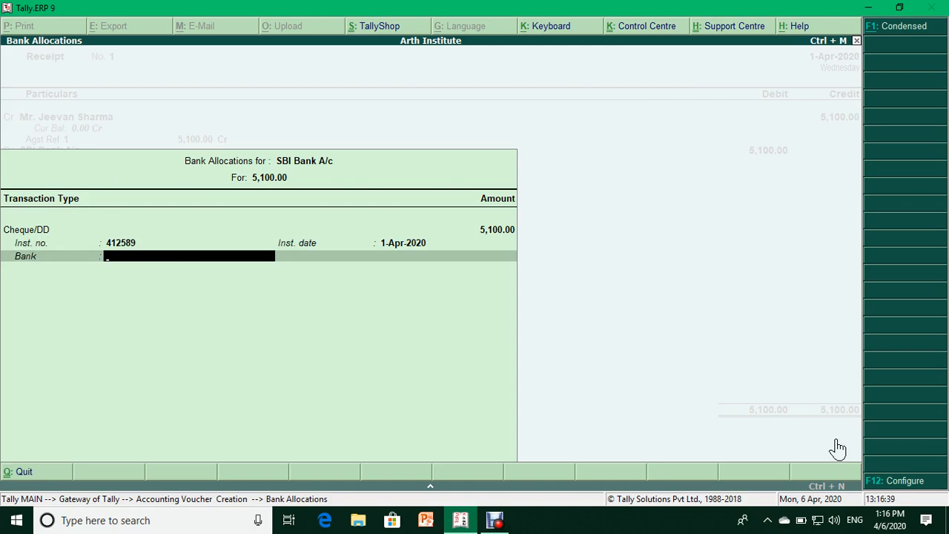
pyautogui.press('Return')
pyautogui.press('Return')
pyautogui.press('Return')
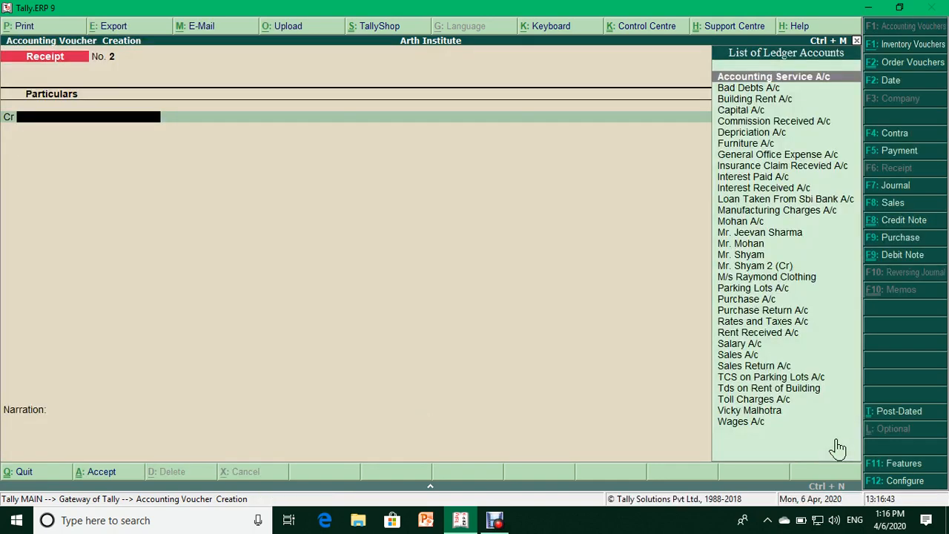
# - Start a payment voucher and debit the TCS on Parking Lots A/c ledger
pyautogui.press('F5')
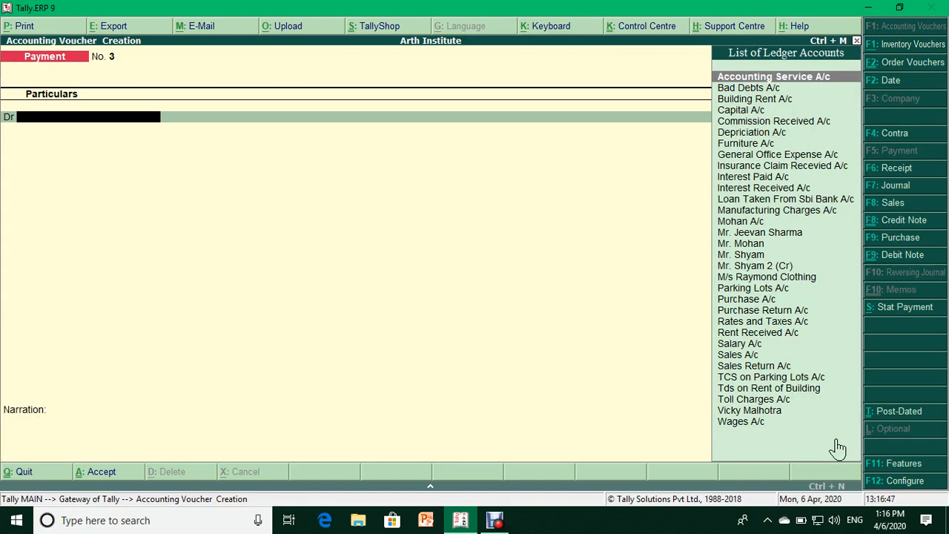
pyautogui.write('Tcs')
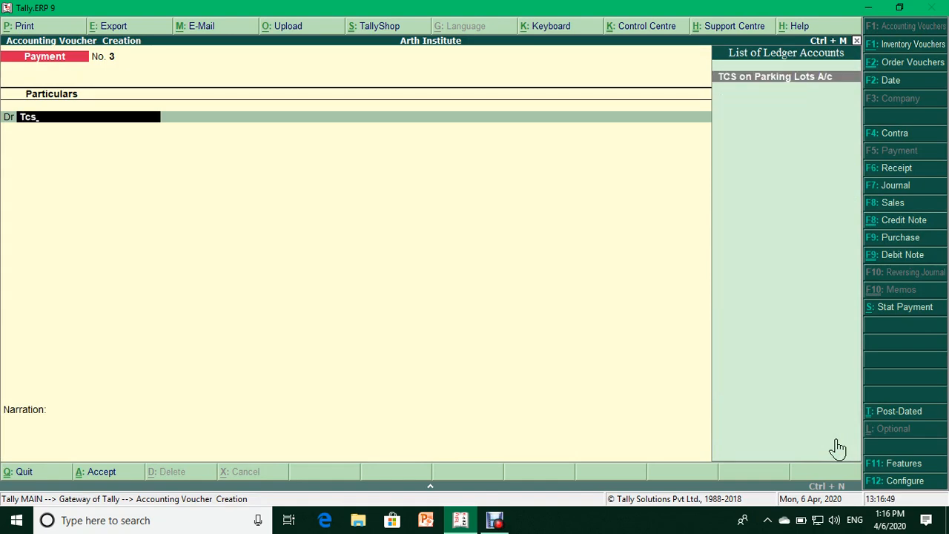
pyautogui.press('Return')
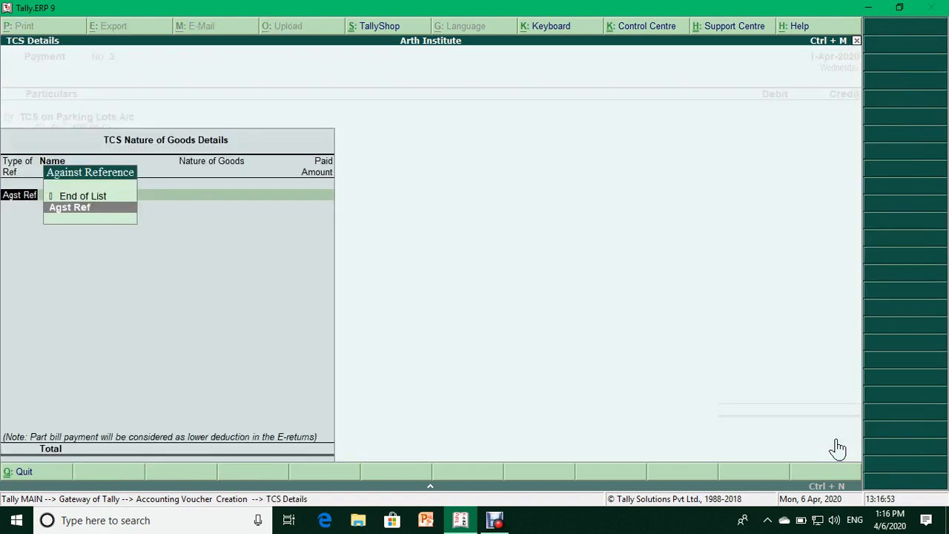
# - Settle the pending TCS as Agst Ref against Sale / 1 / 46 with its full amount of 100
pyautogui.click(100, 211)
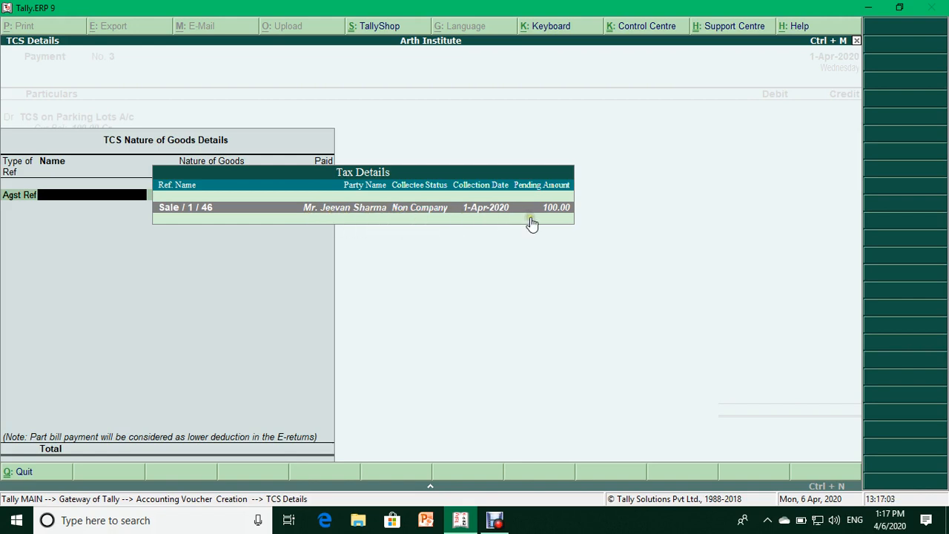
pyautogui.press('Return')
pyautogui.press('Return')
pyautogui.press('Return')
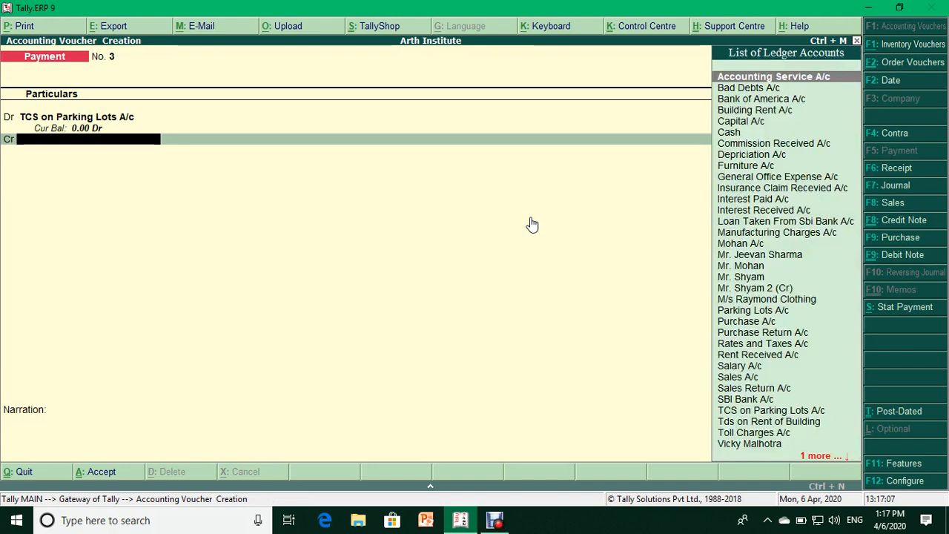
# - Credit the TCS payment to Cash and save the payment voucher without a narration
pyautogui.write('Cash')
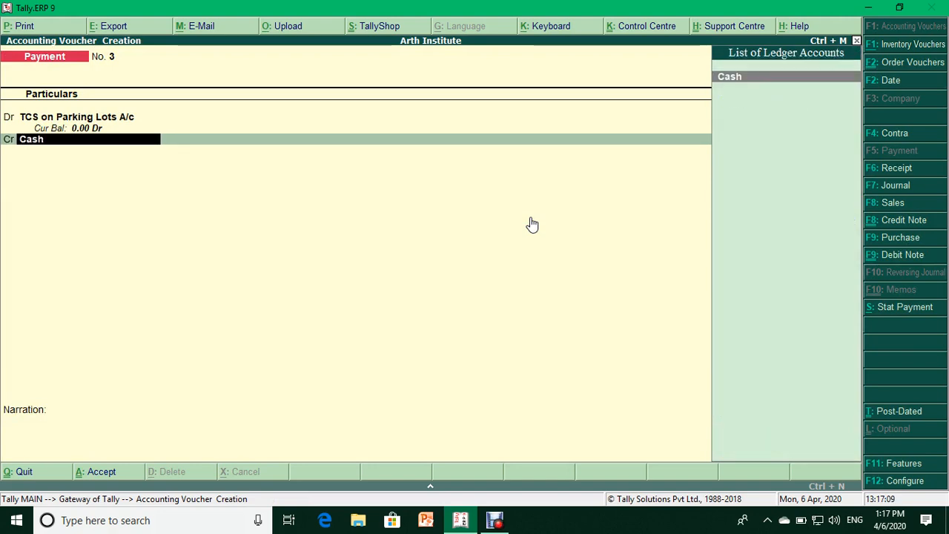
pyautogui.press('Return')
pyautogui.press('Return')
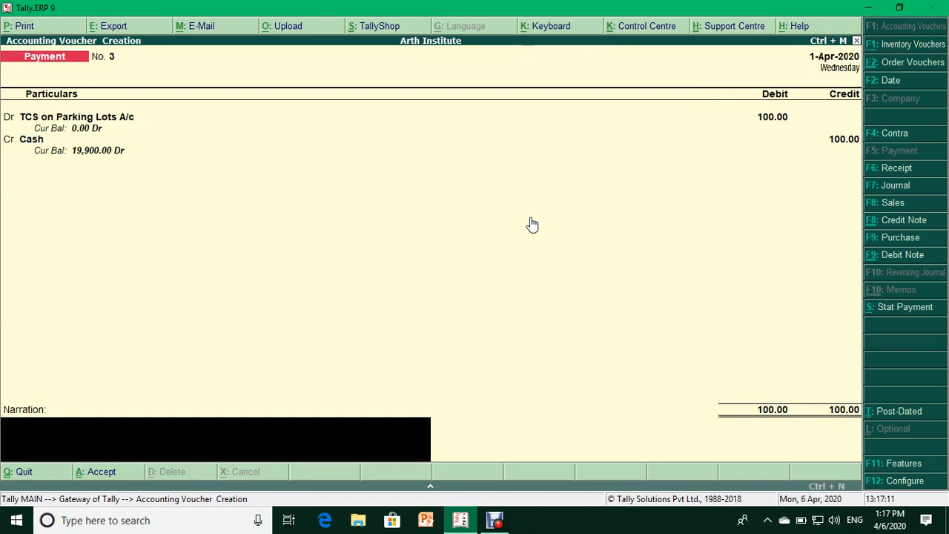
pyautogui.press('Return')
pyautogui.press('Return')
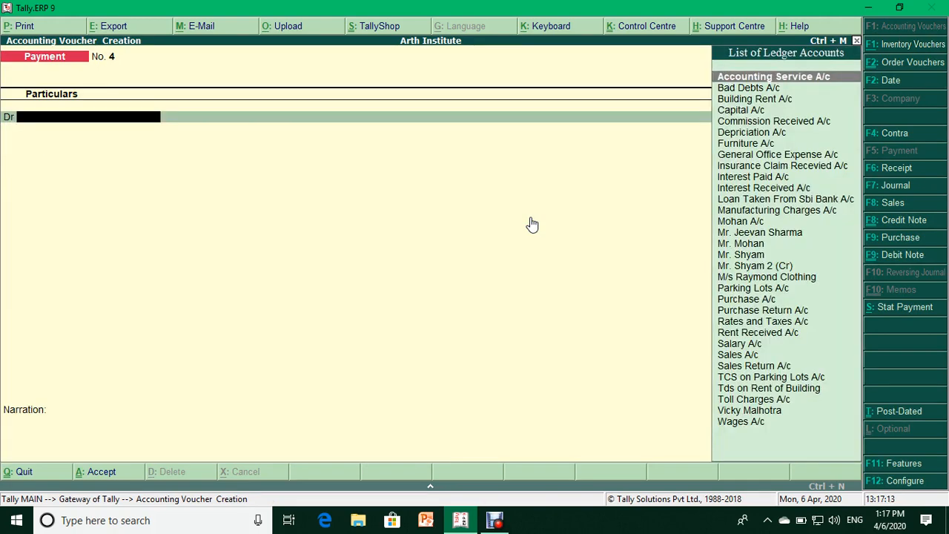
# - Preview the saved TCS payment voucher as a TCS challan with regular assessment No and filing date 1-Apr-2020, and examine the enlarged challan
pyautogui.press('pageup')
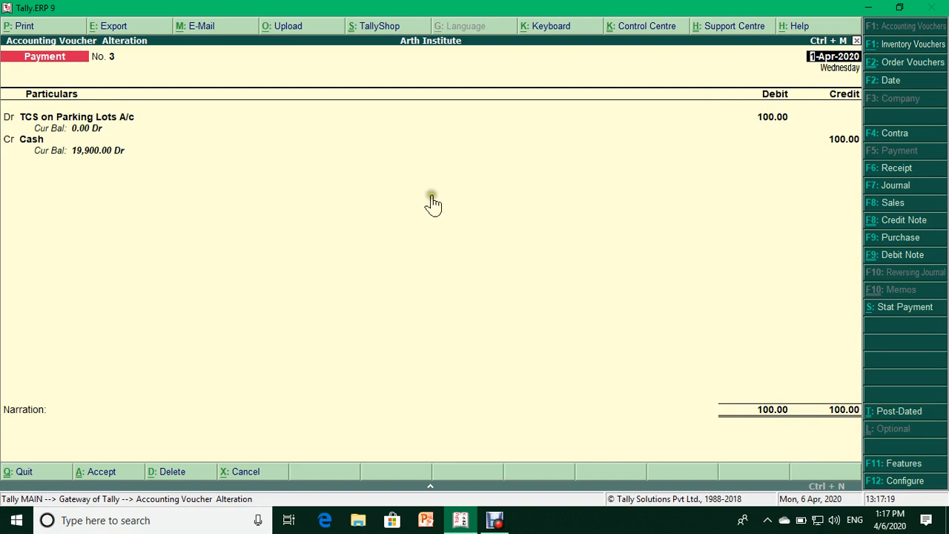
pyautogui.hotkey('alt', 'p')
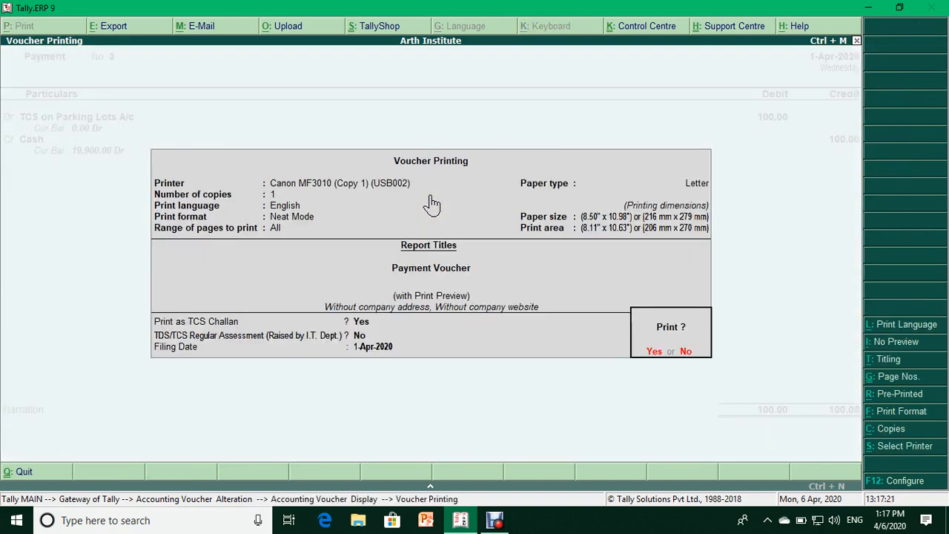
pyautogui.press('n')
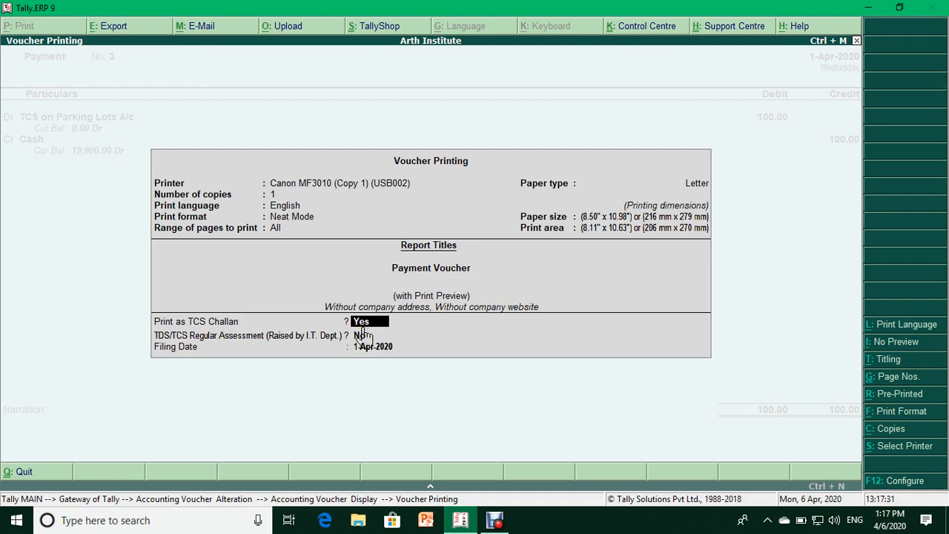
pyautogui.press('Return')
pyautogui.press('Return')
pyautogui.press('Return')
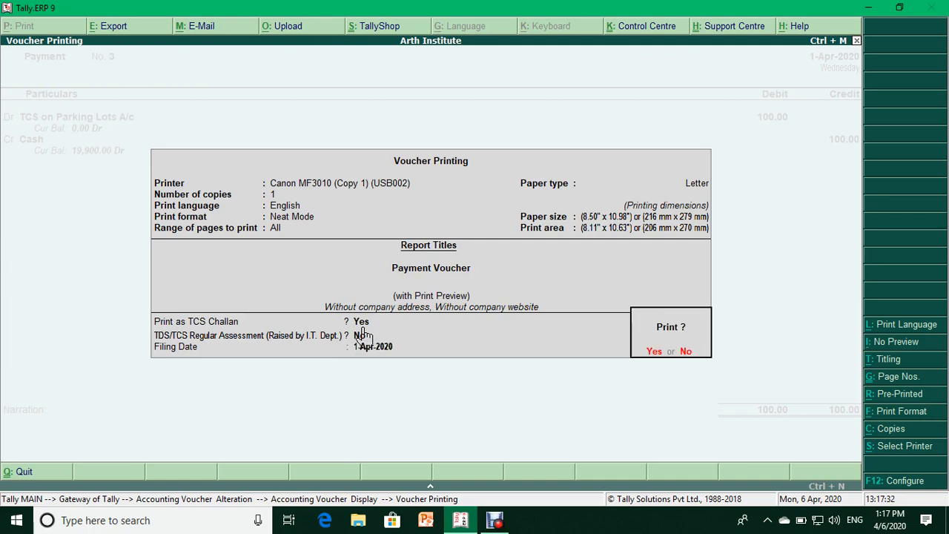
pyautogui.press('Return')
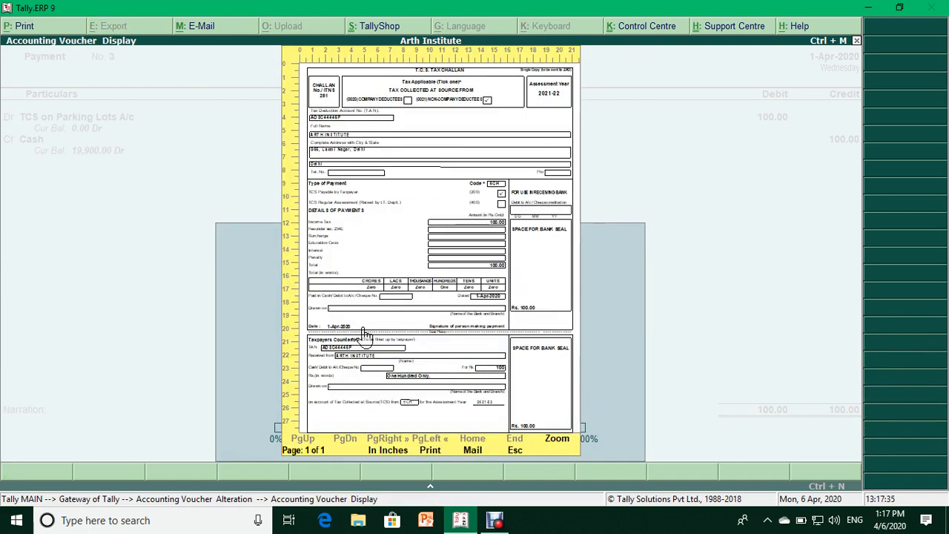
pyautogui.click(364, 334)
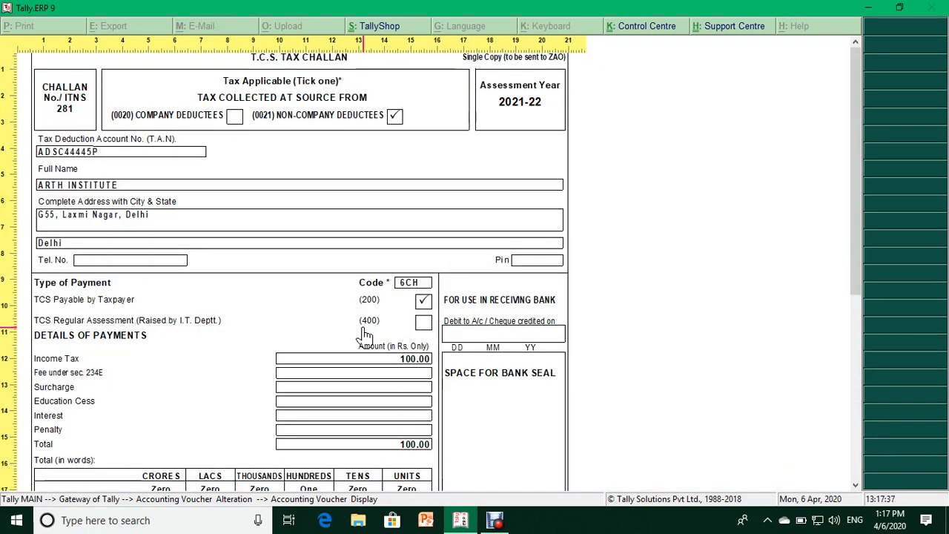
pyautogui.scroll(-10, 363, 333)
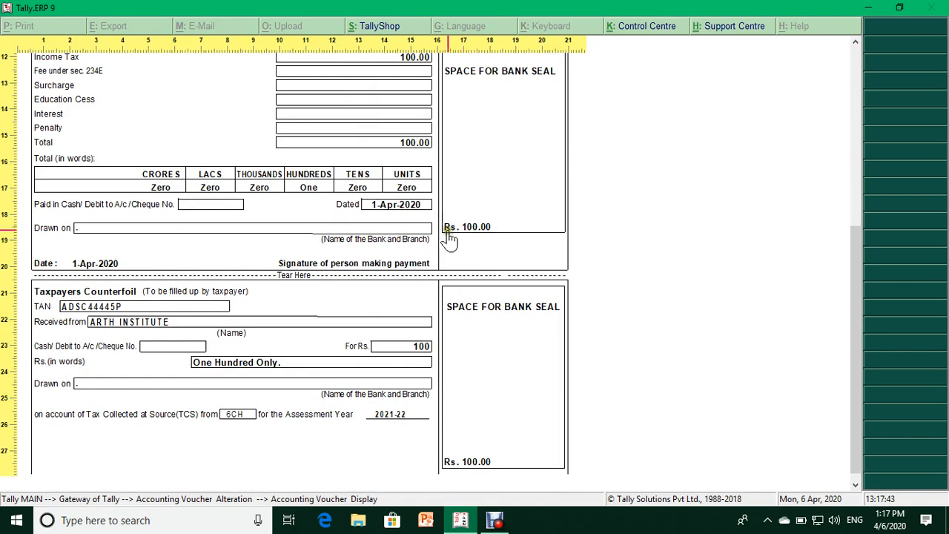
# - Close the TCS challan preview and both payment vouchers, returning to the Gateway of Tally
pyautogui.scroll(10, 449, 241)
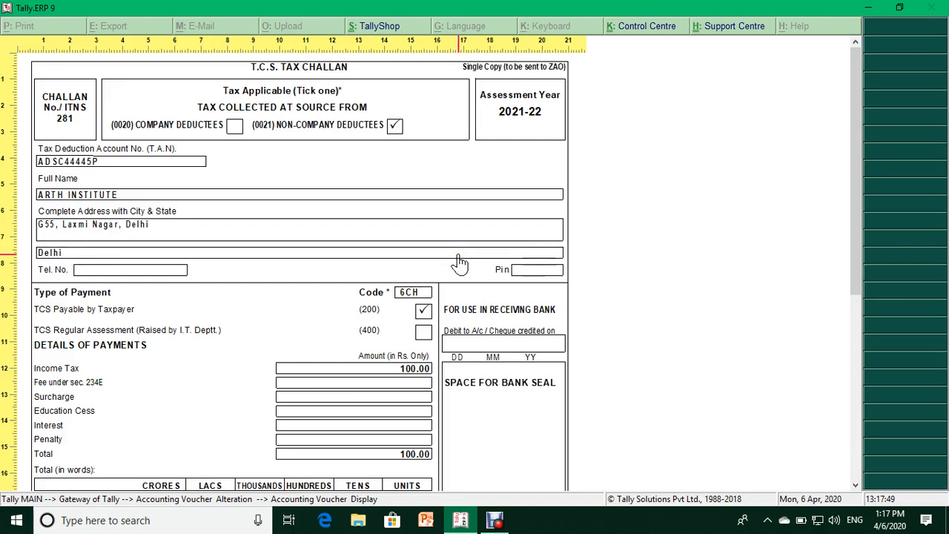
pyautogui.press('Escape')
pyautogui.press('Escape')
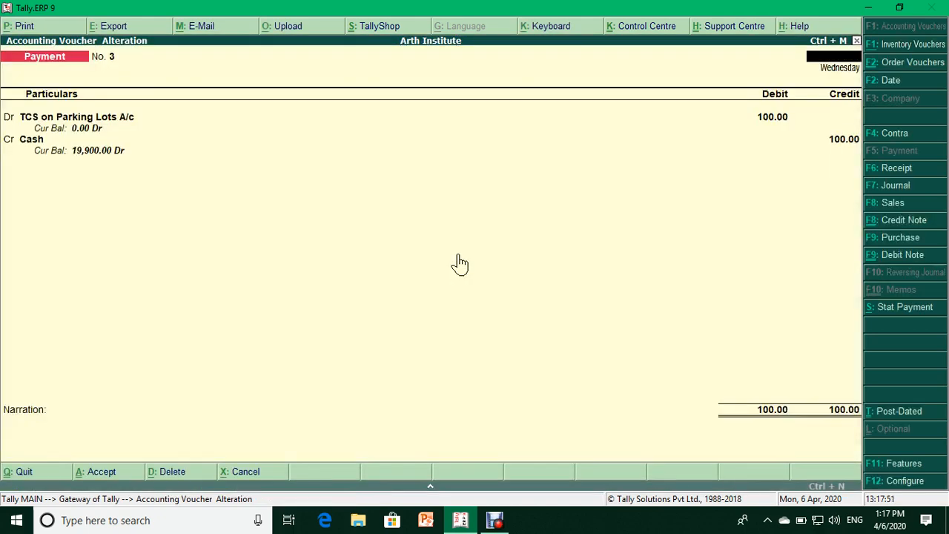
pyautogui.press('Escape')
pyautogui.press('y')
pyautogui.press('Escape')
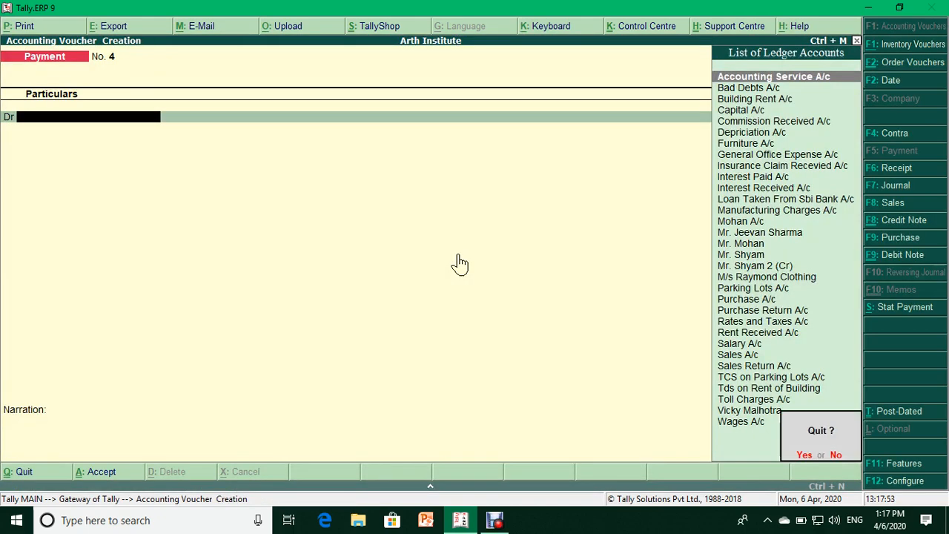
pyautogui.press('y')
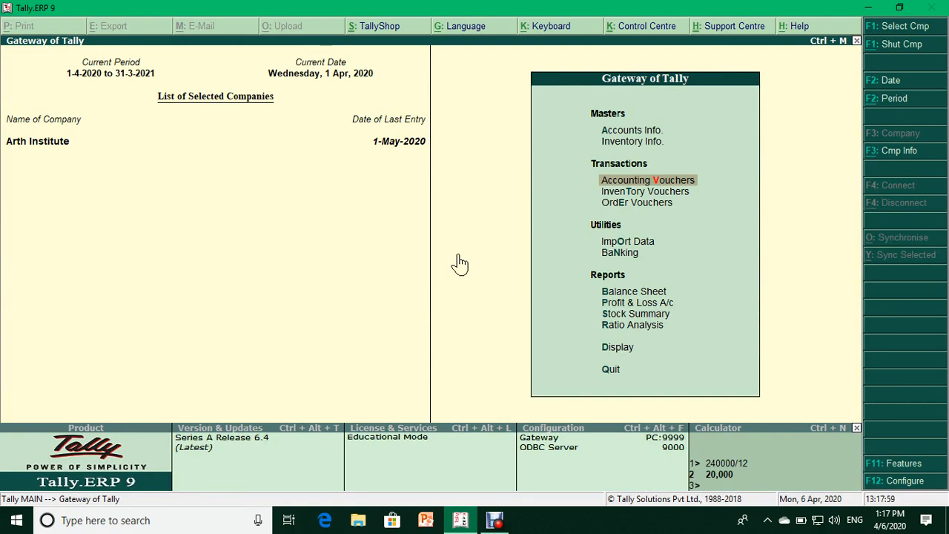
pyautogui.press('Up')
pyautogui.press('Up')
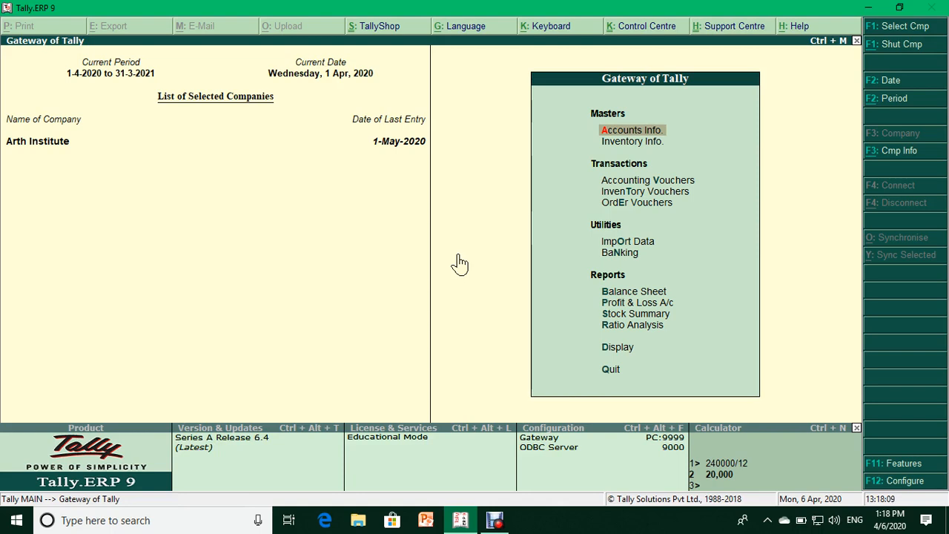
pyautogui.press('Down')
pyautogui.press('Down')
pyautogui.press('Down')
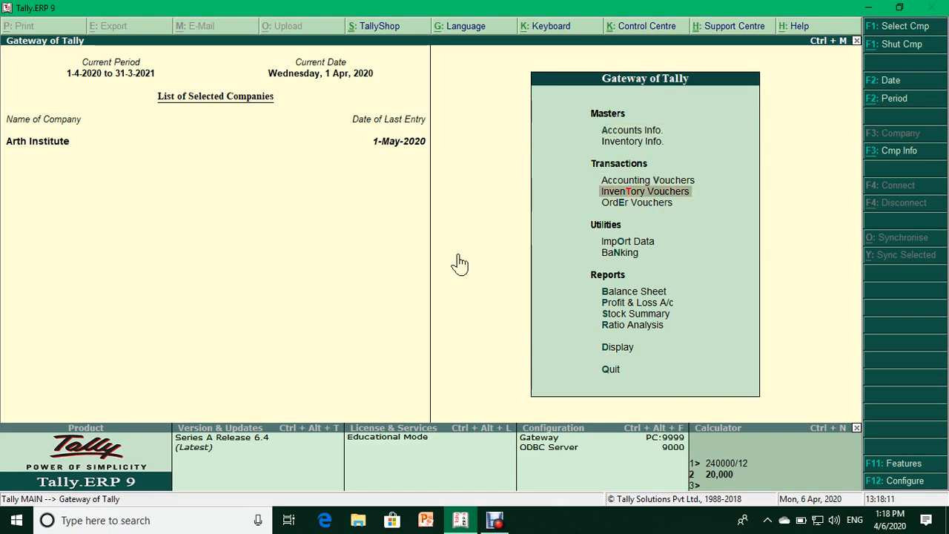
pyautogui.press('Up')
pyautogui.press('Return')
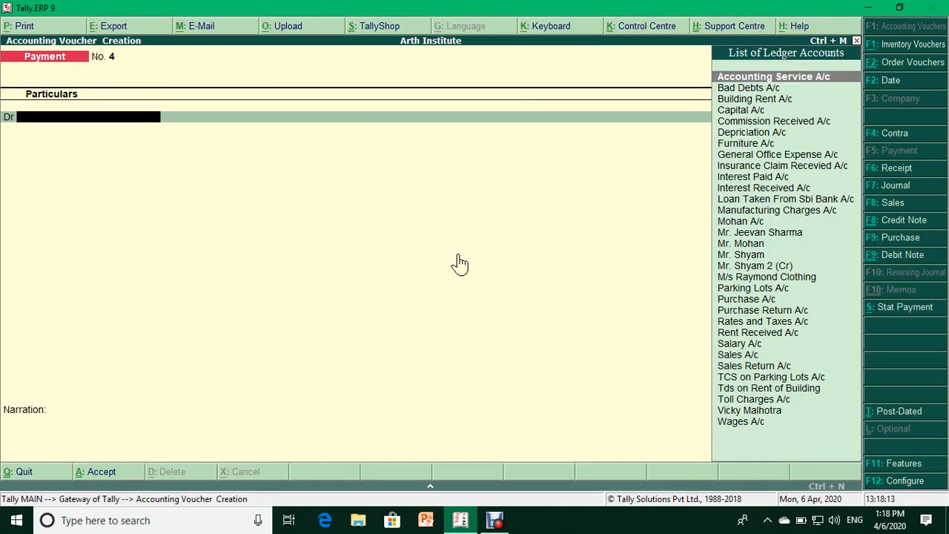
pyautogui.press('F8')
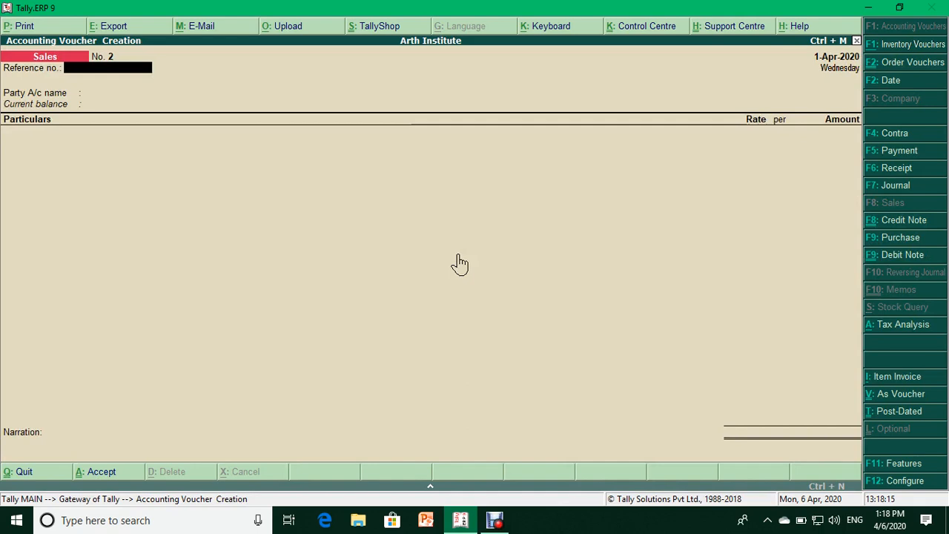
pyautogui.hotkey('alt', 'i')
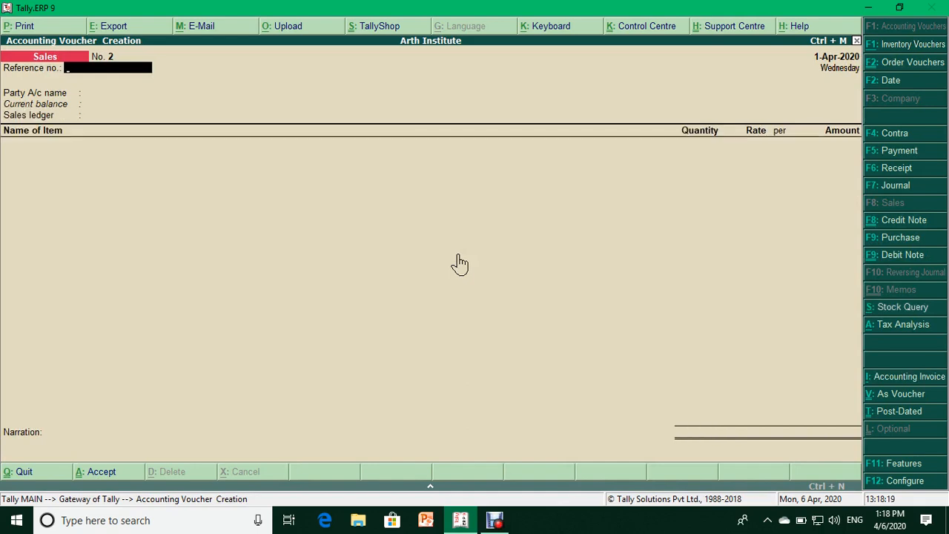
pyautogui.press('Escape')
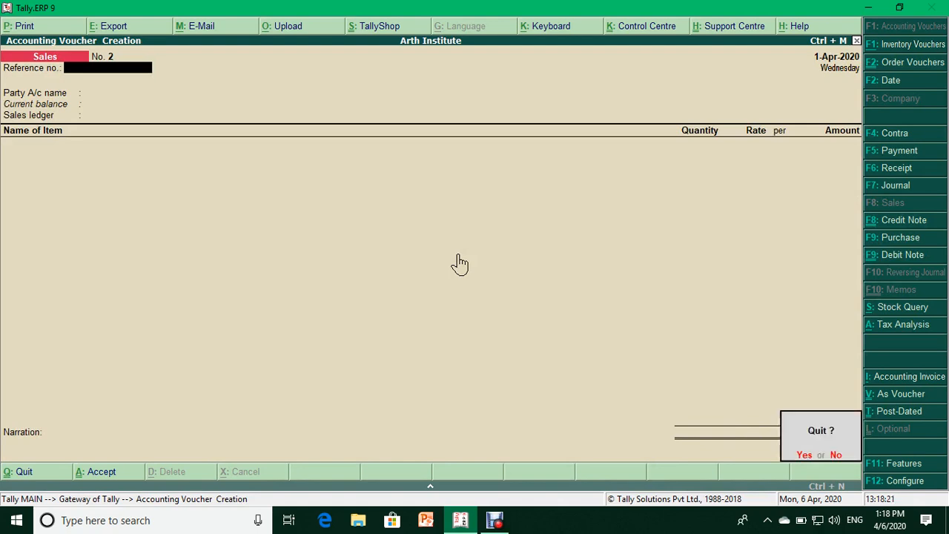
pyautogui.press('y')
# - Start a new TCS Nature of Goods in the statutory accounts masters and name it Timber
pyautogui.press('Up')
pyautogui.press('Up')
pyautogui.press('Return')
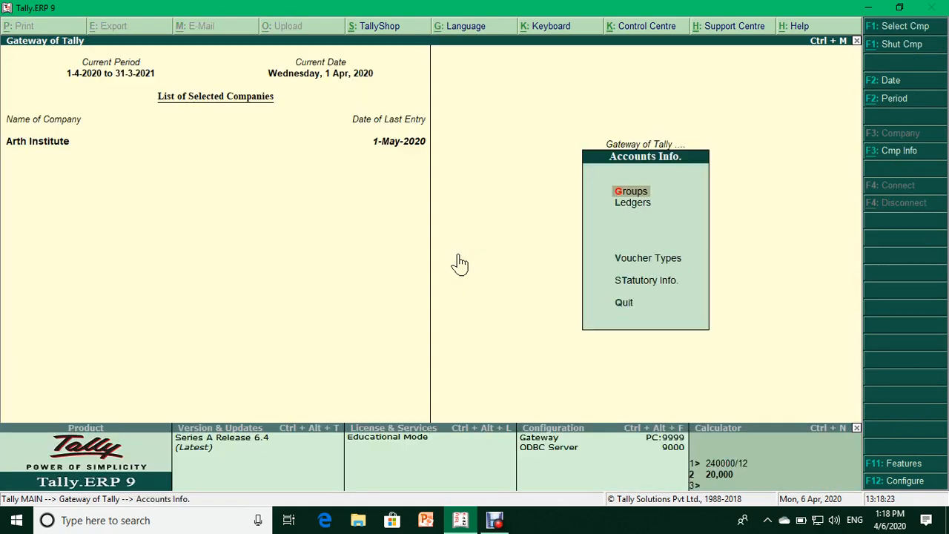
pyautogui.press('Down')
pyautogui.press('Down')
pyautogui.press('Down')
pyautogui.press('Return')
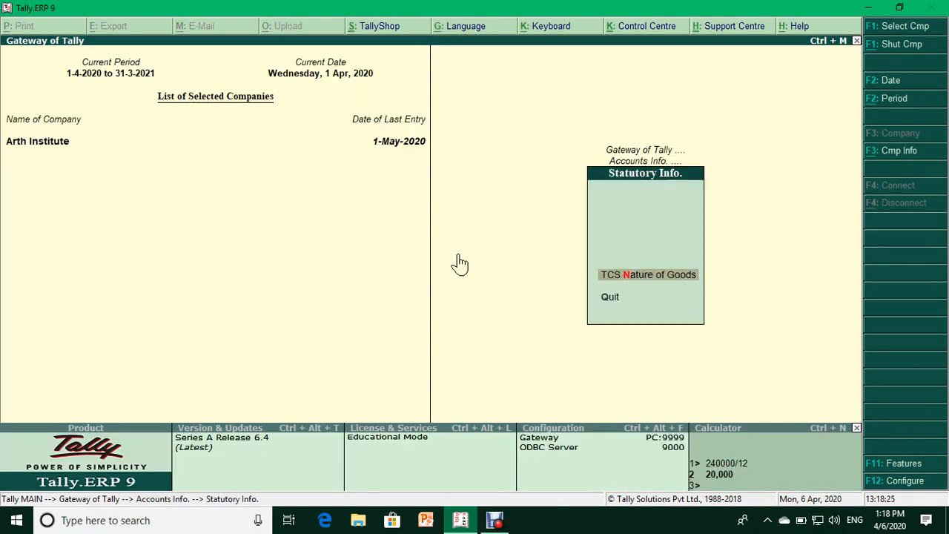
pyautogui.press('Return')
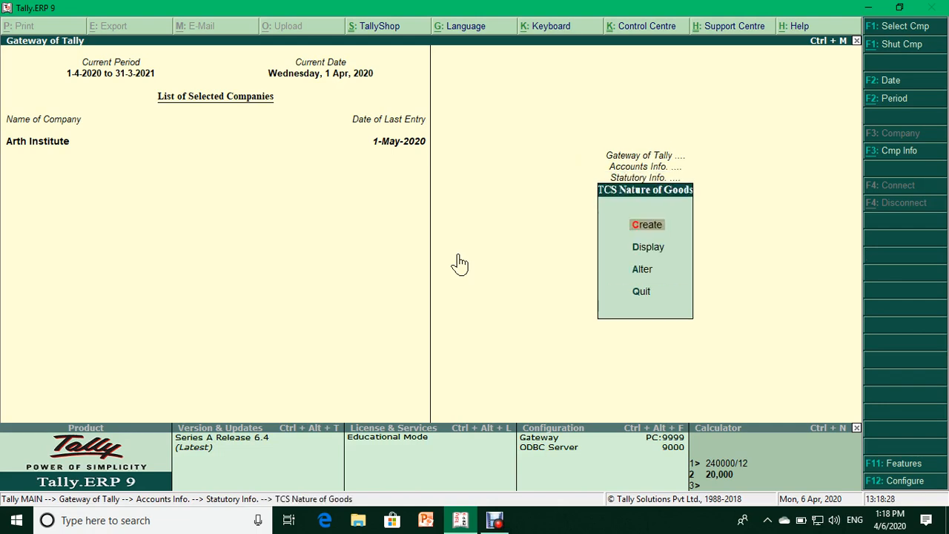
pyautogui.press('Return')
pyautogui.write('Timber')
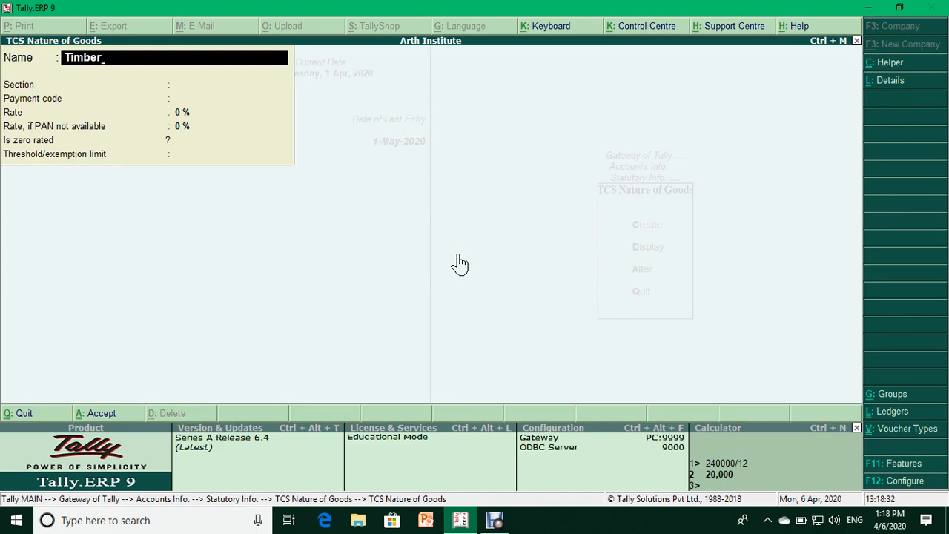
# - Set both the section and the payment code of the Timber nature of goods to 206C
pyautogui.press('Return')
pyautogui.write('2')
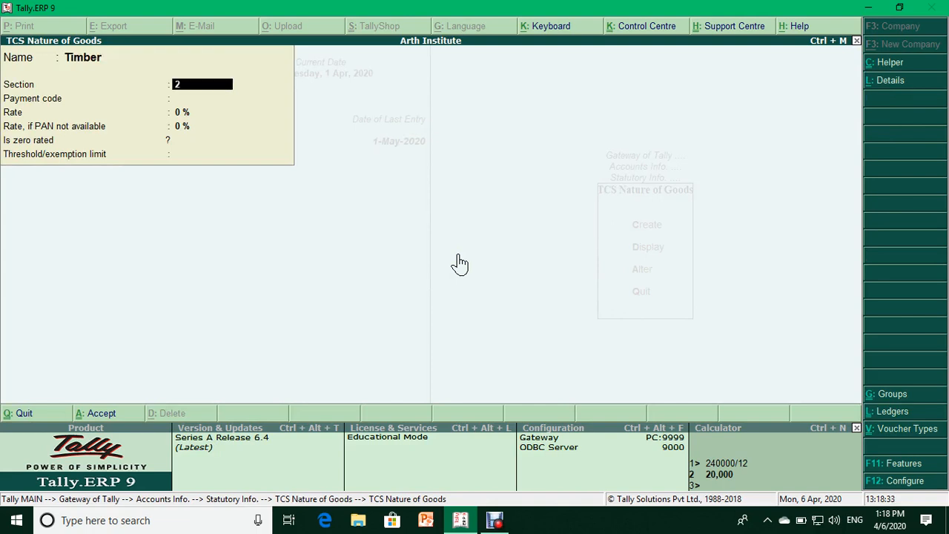
pyautogui.write('06C')
pyautogui.press('Return')
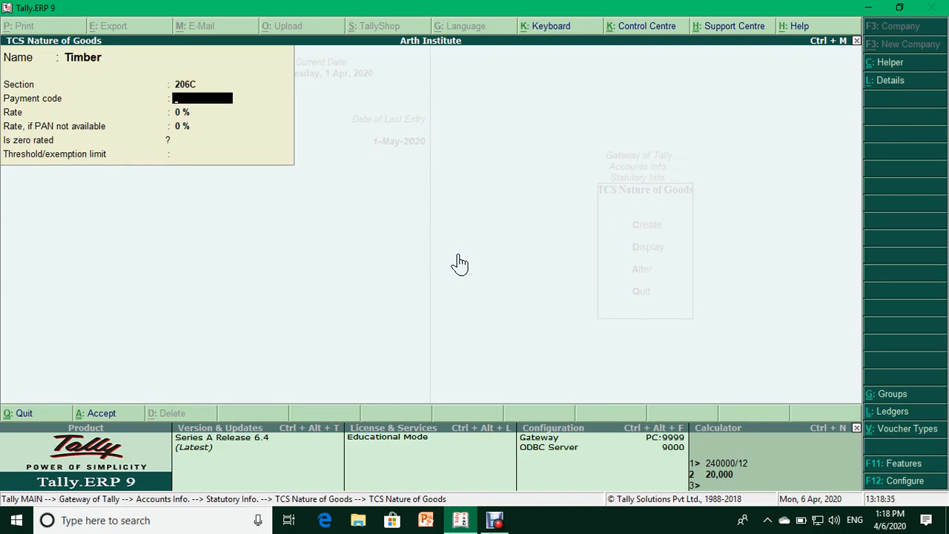
pyautogui.write('206C')
pyautogui.press('Return')
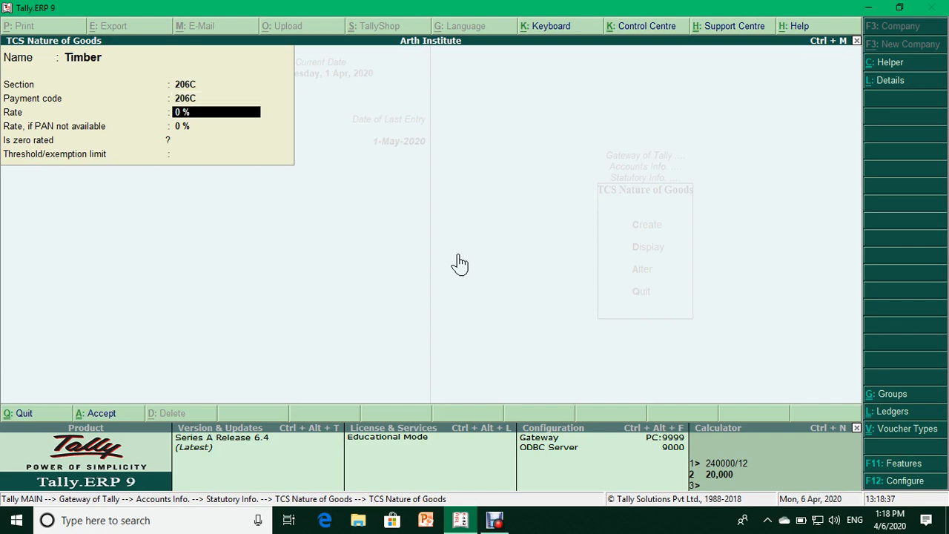
# - Correct the payment code to 6CG and set the TCS rate to 2.50 %
pyautogui.press('Up')
pyautogui.write('6')
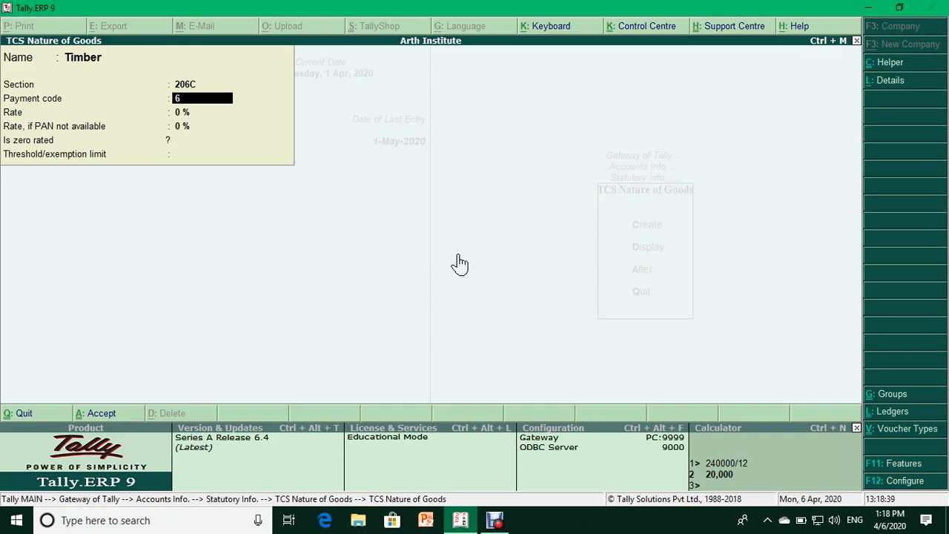
pyautogui.write('CG')
pyautogui.press('Return')
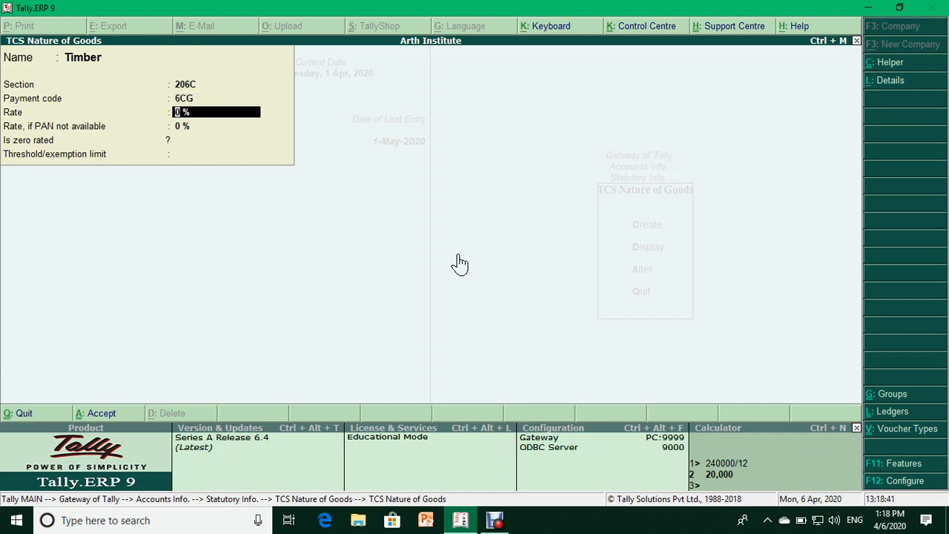
pyautogui.write('20')
pyautogui.write('5')
pyautogui.press('Return')
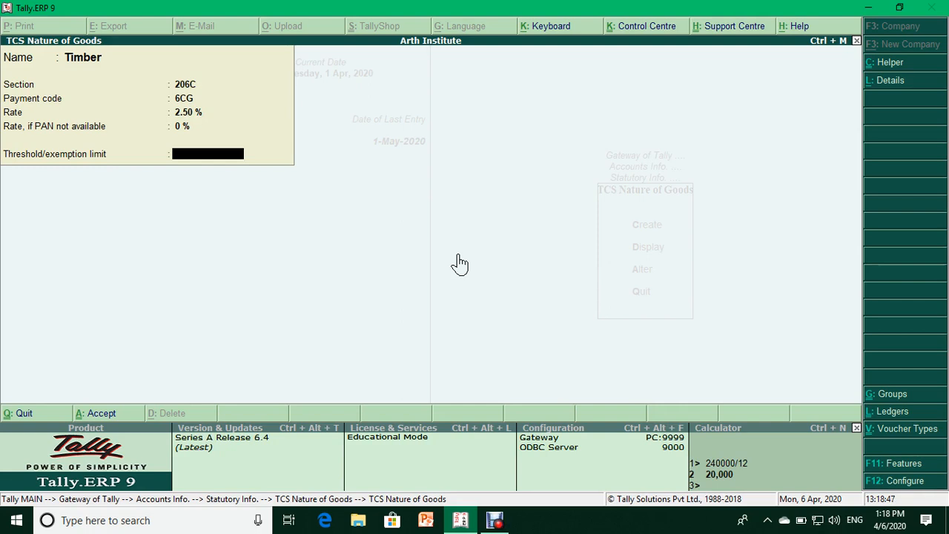
# - Rename the nature of goods as Timber Obtained From Forest Lease and save it without a threshold limit
pyautogui.press('BackSpace')
pyautogui.press('BackSpace')
pyautogui.press('BackSpace')
pyautogui.press('BackSpace')
pyautogui.write('Ti')
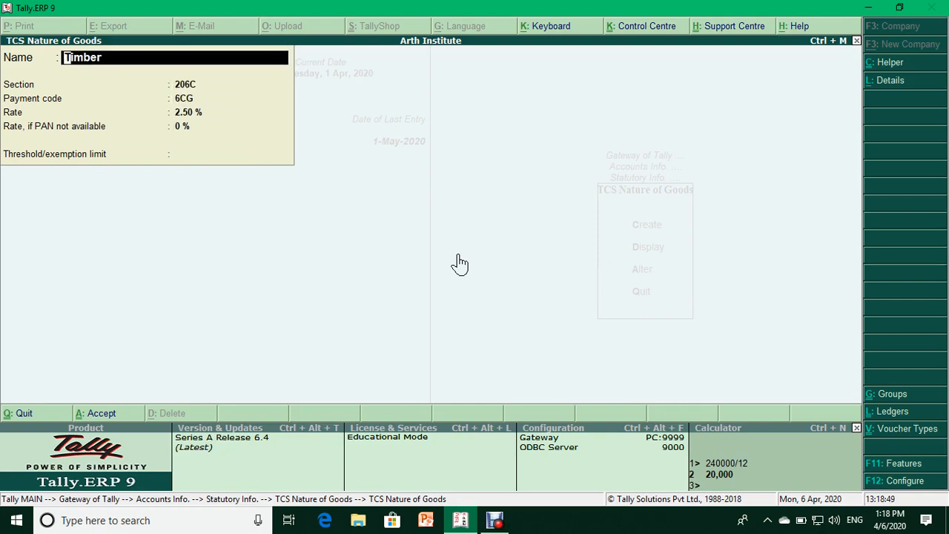
pyautogui.write('mber Obtained')
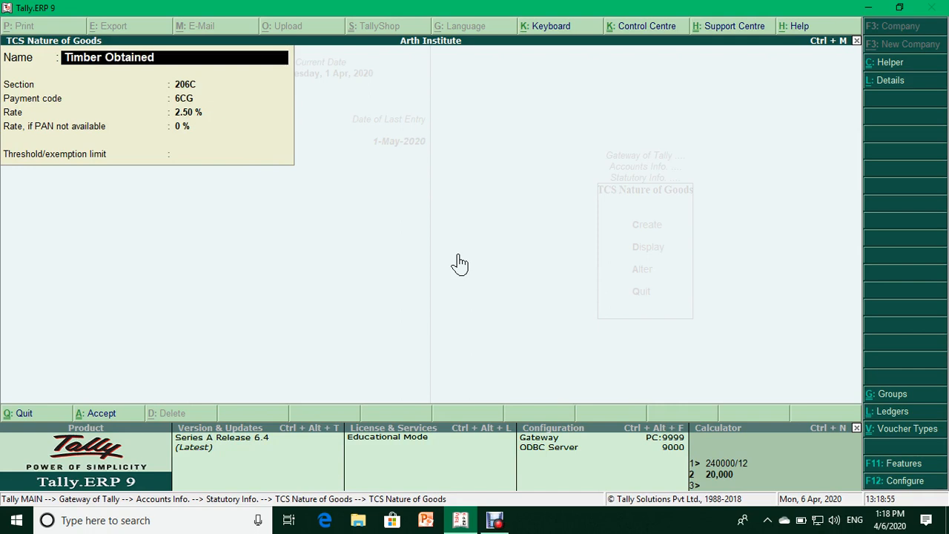
pyautogui.write(' From Forest Lease')
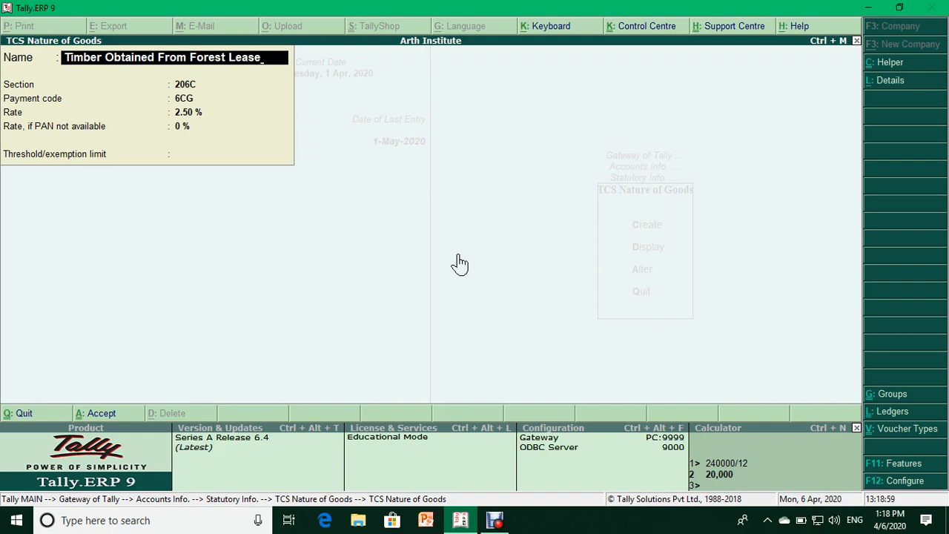
pyautogui.press('Return')
pyautogui.press('Return')
pyautogui.press('Return')
pyautogui.press('Return')
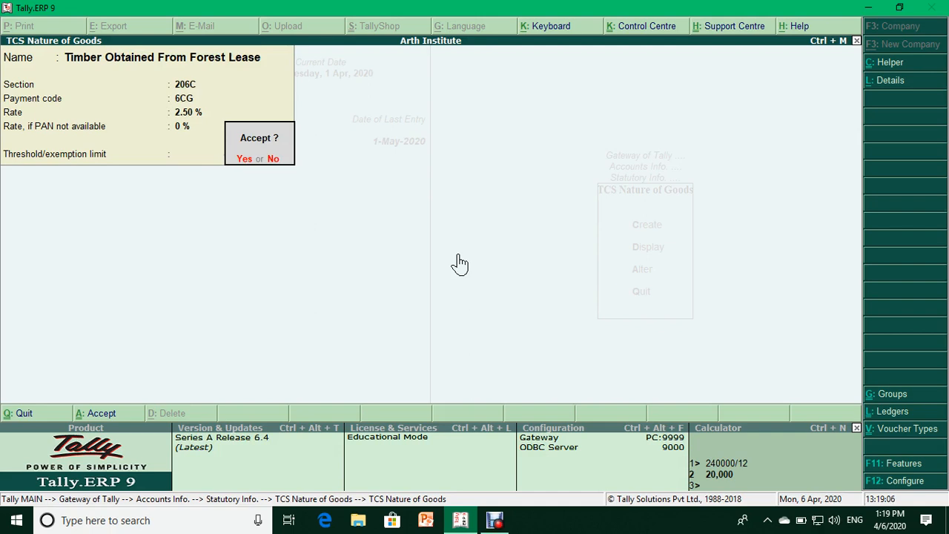
pyautogui.press('Return')
pyautogui.press('Escape')
pyautogui.press('Return')
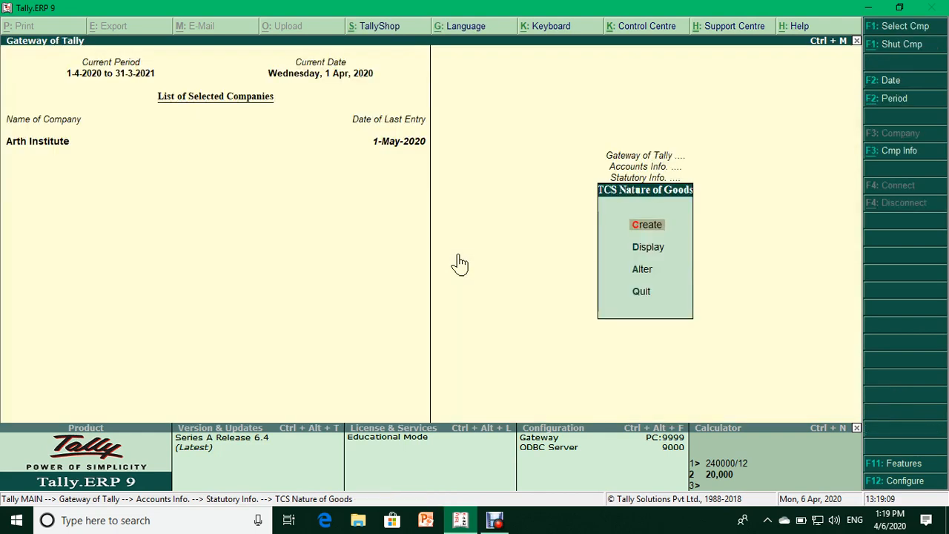
# - Start a new single stock item in the inventory masters and name it Timber
pyautogui.press('Escape')
pyautogui.press('Escape')
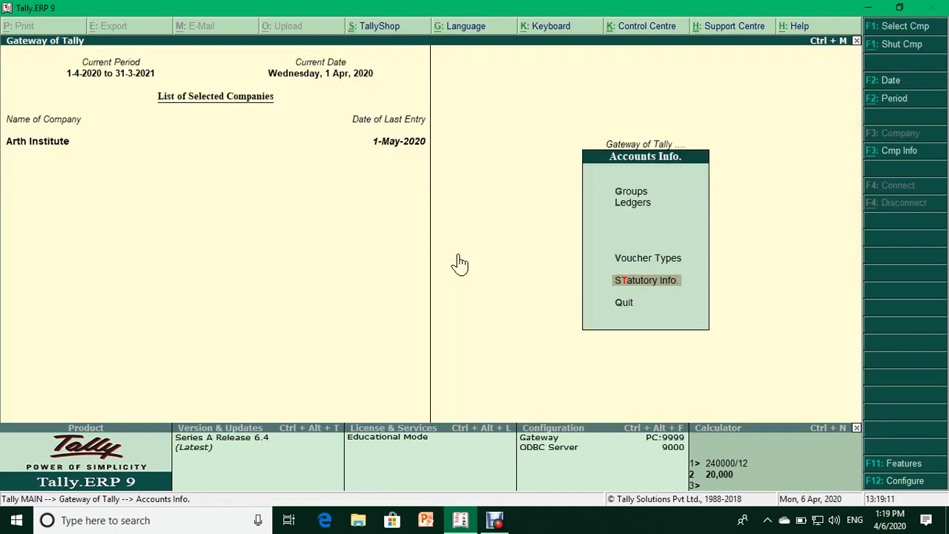
pyautogui.press('Escape')
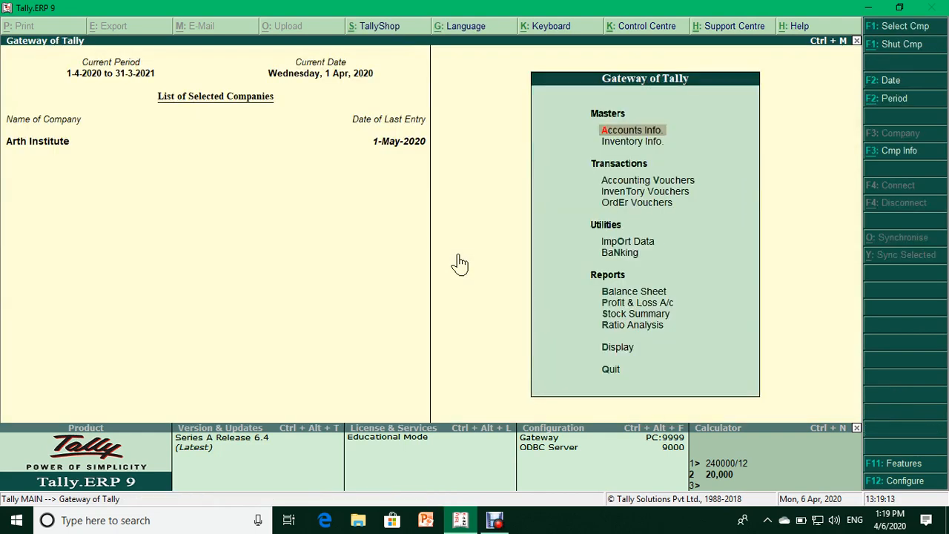
pyautogui.press('Down')
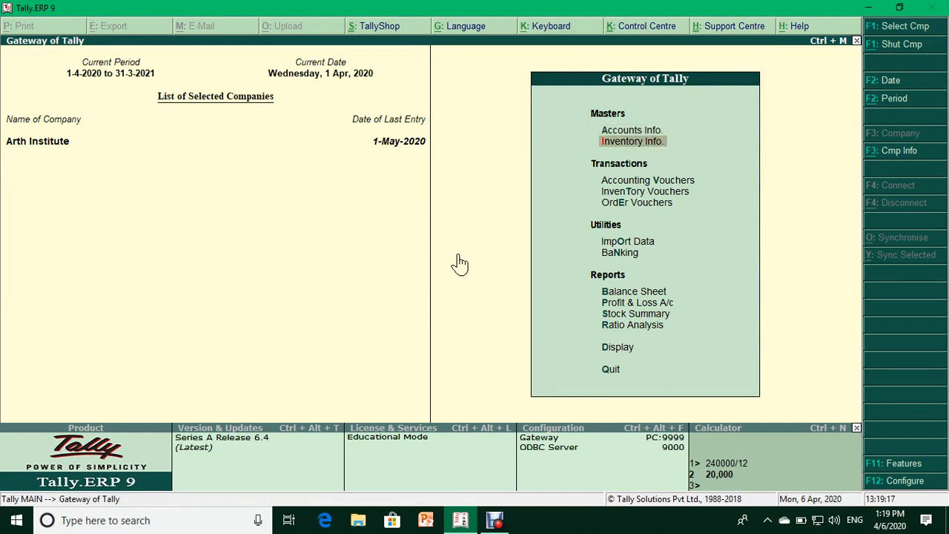
pyautogui.press('Return')
pyautogui.press('Down')
pyautogui.press('Down')
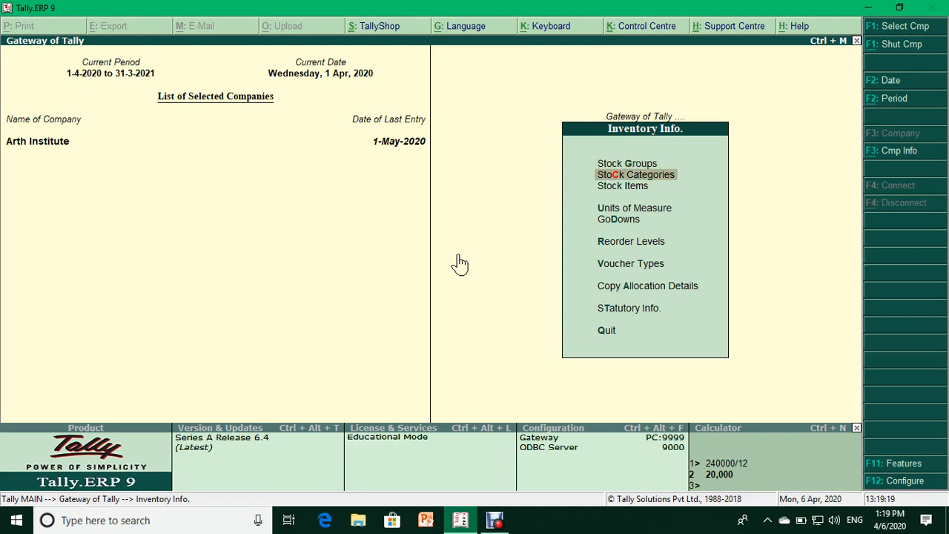
pyautogui.press('Return')
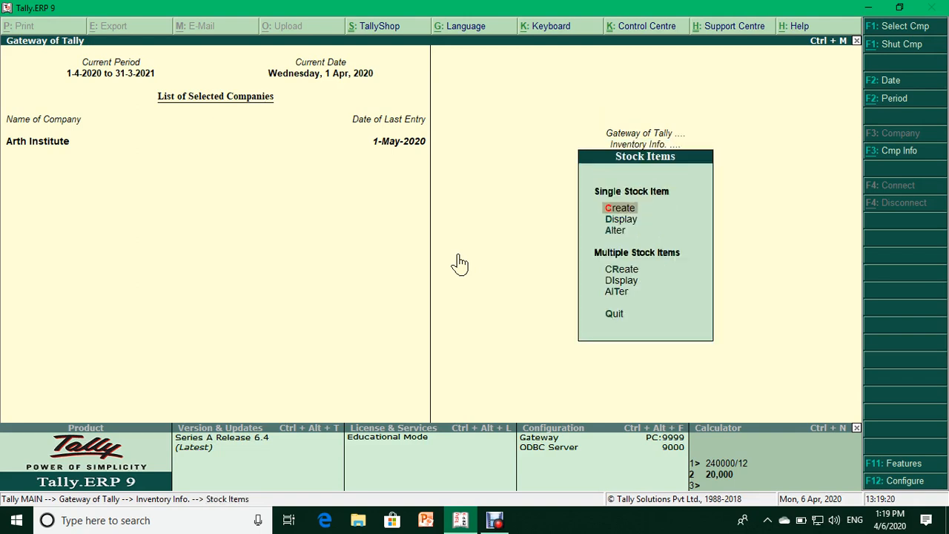
pyautogui.press('Return')
pyautogui.write('Timber')
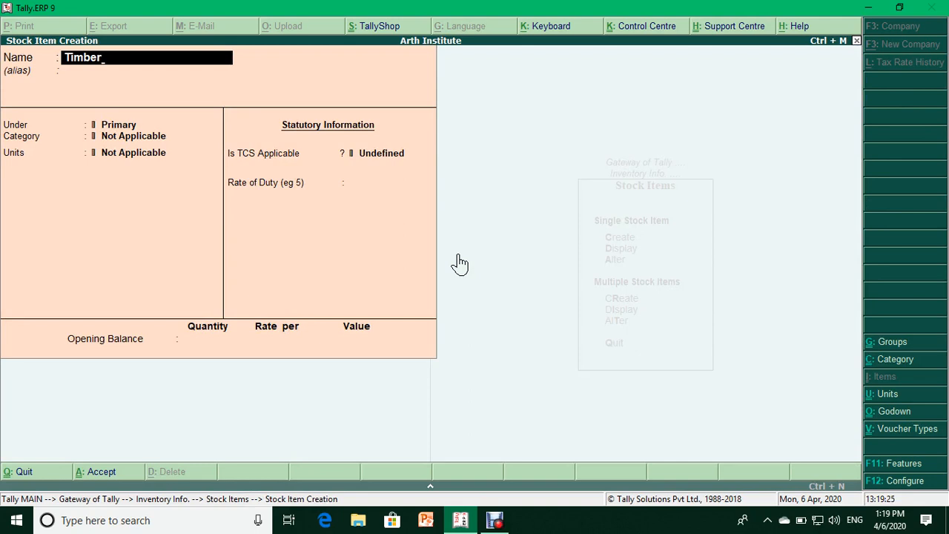
# - Place the Timber stock item under the Primary group with its category Not Applicable
pyautogui.press('Return')
pyautogui.press('Return')
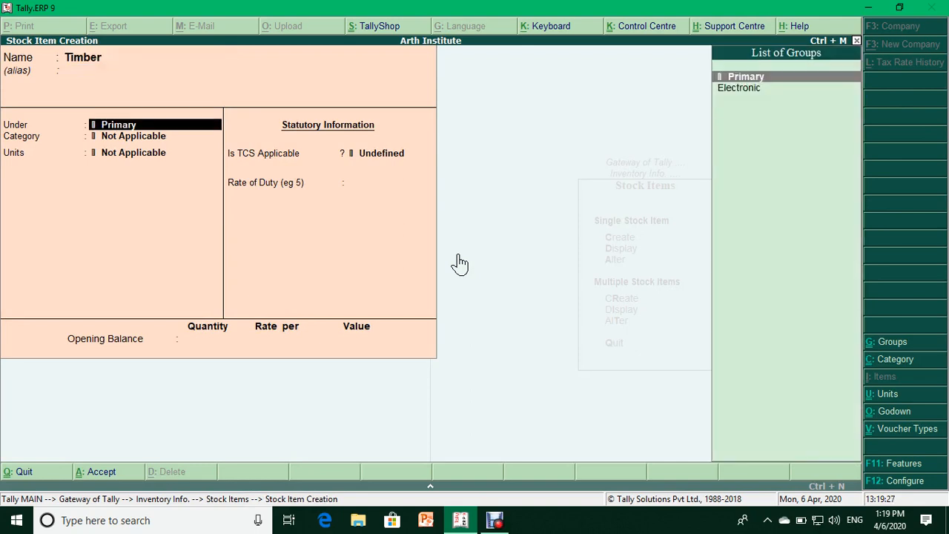
pyautogui.press('Return')
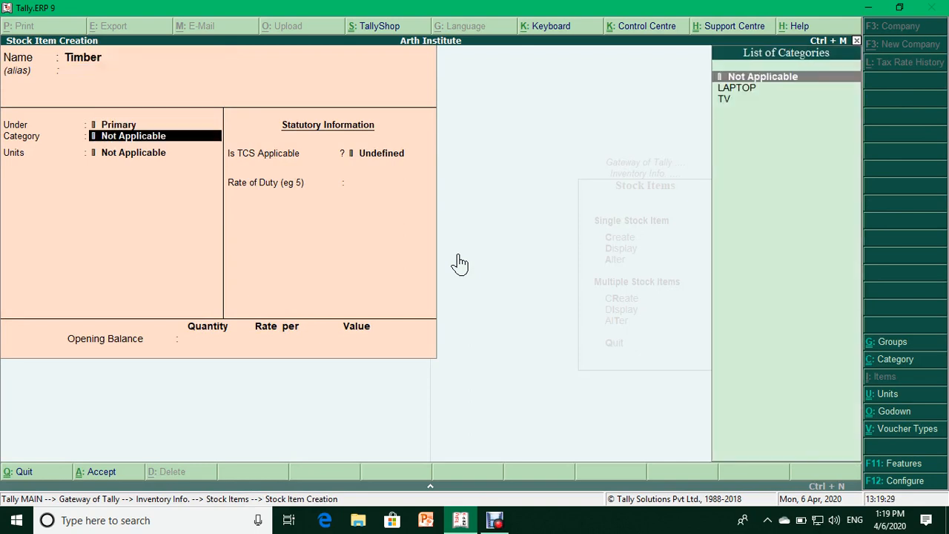
pyautogui.press('Return')
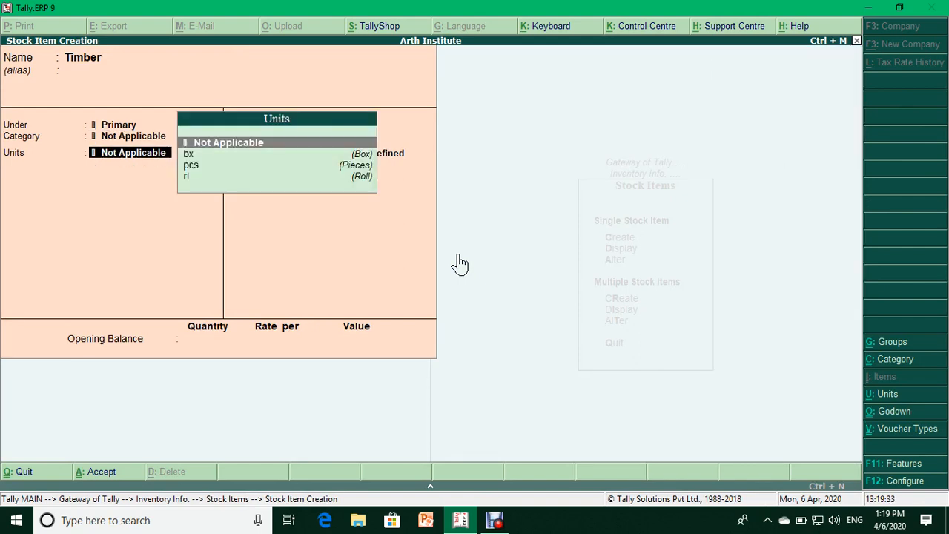
# - Create a simple unit kg with formal name Kilogram and 0 decimal places, and assign it to Timber
pyautogui.hotkey('alt', 'c')
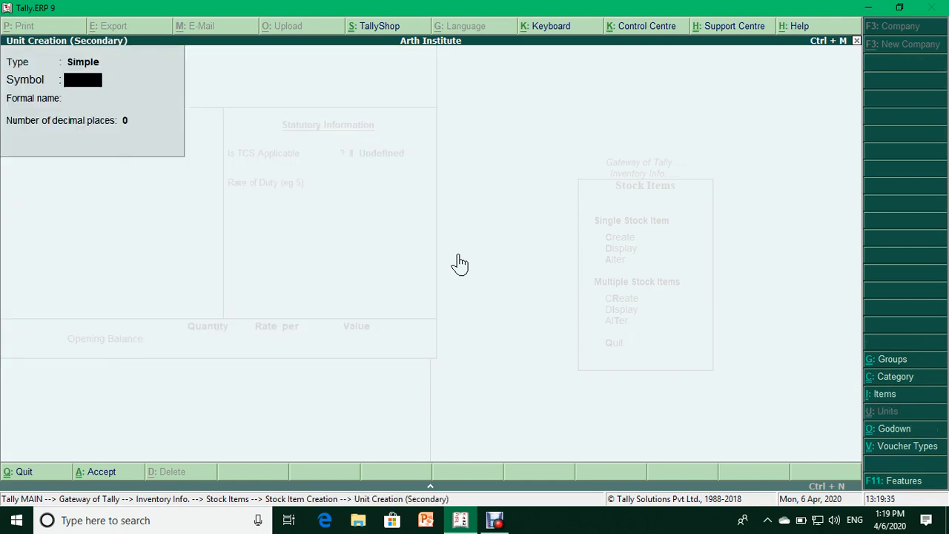
pyautogui.write('kg')
pyautogui.press('Return')
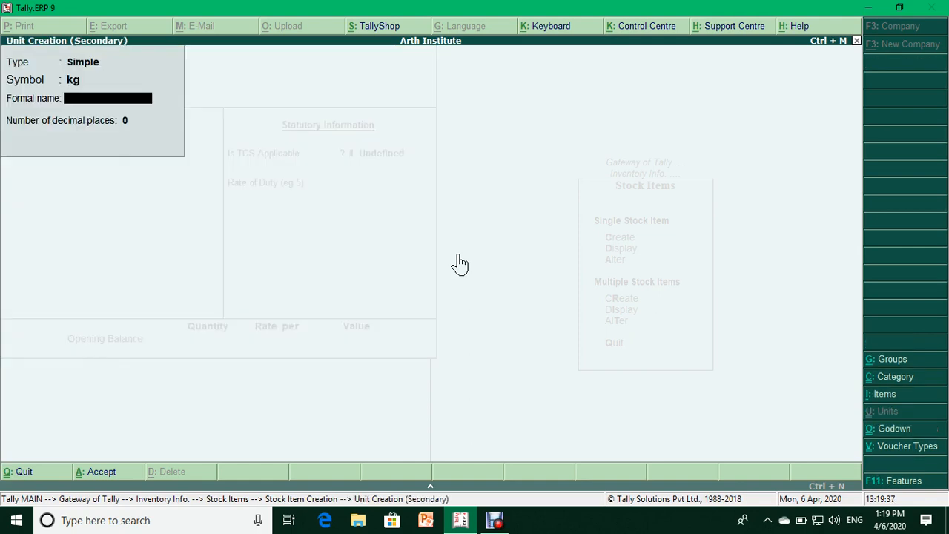
pyautogui.write('Kilogram')
pyautogui.press('Return')
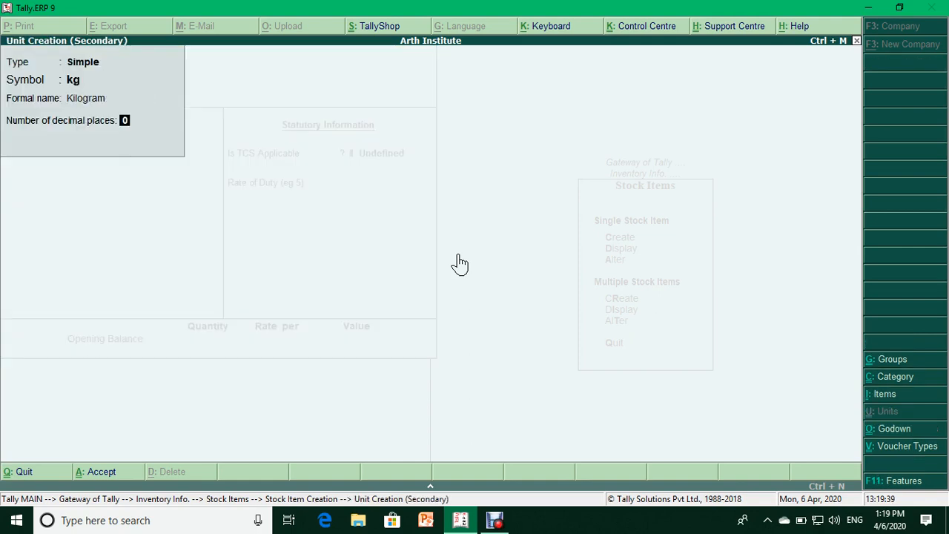
pyautogui.press('Return')
pyautogui.press('Return')
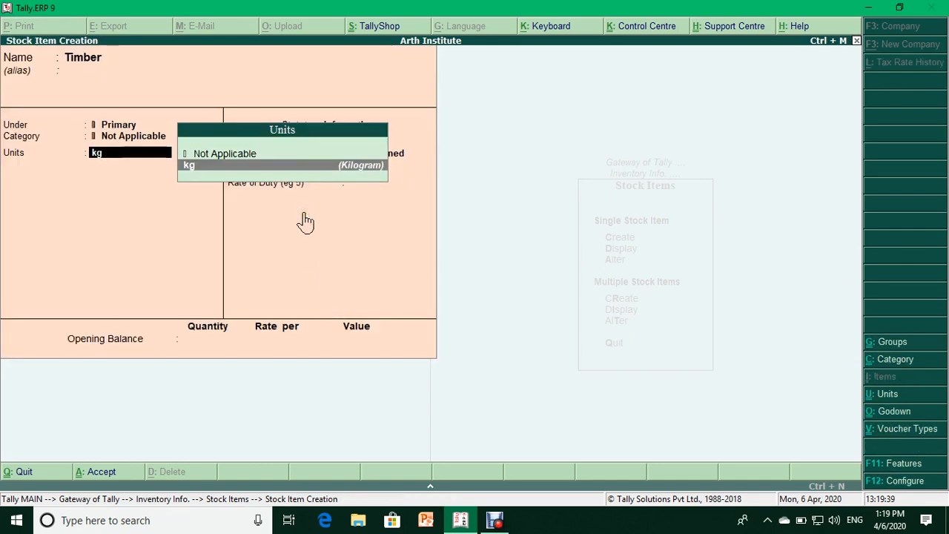
pyautogui.click(296, 242)
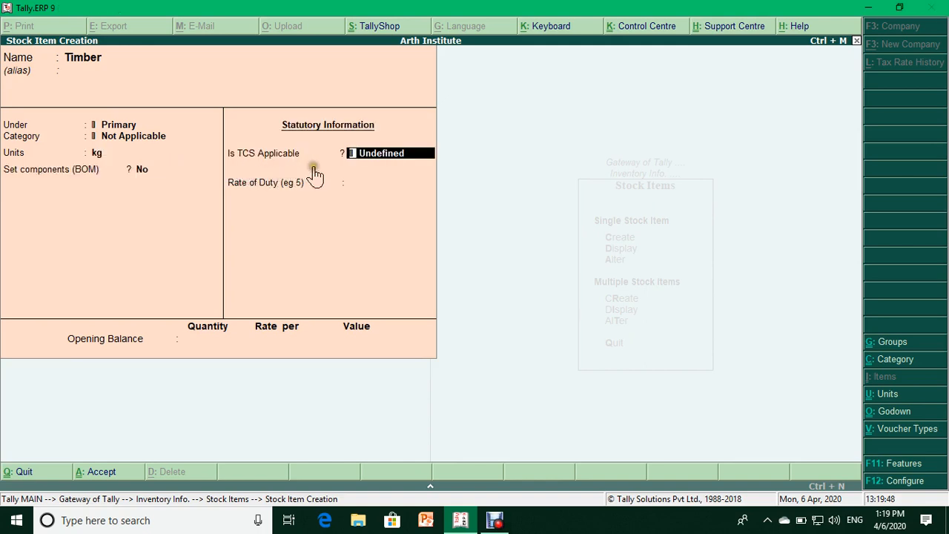
# - Make TCS applicable to Timber with the nature of goods Timber Obtained From Forest Lease, leaving the rate of duty at 0
pyautogui.click(363, 168)
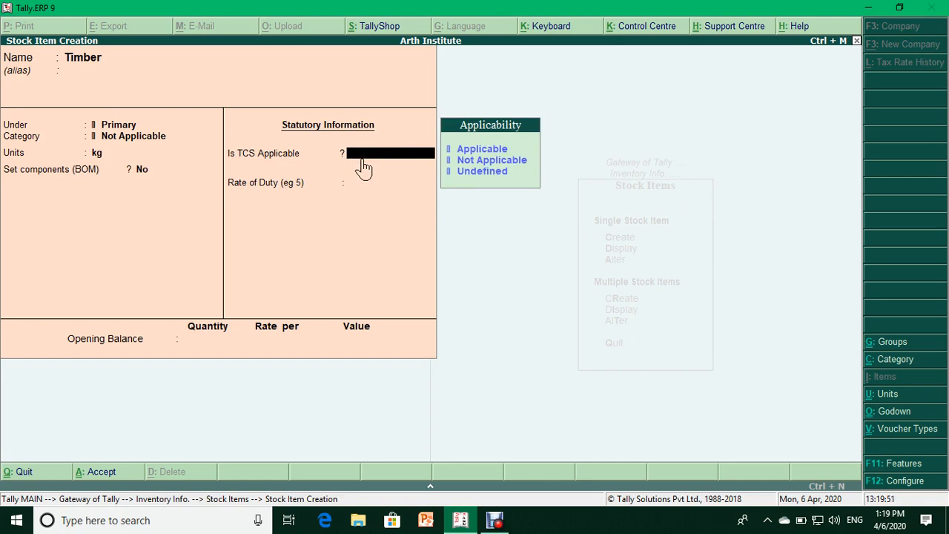
pyautogui.press('Up')
pyautogui.press('Up')
pyautogui.press('Return')
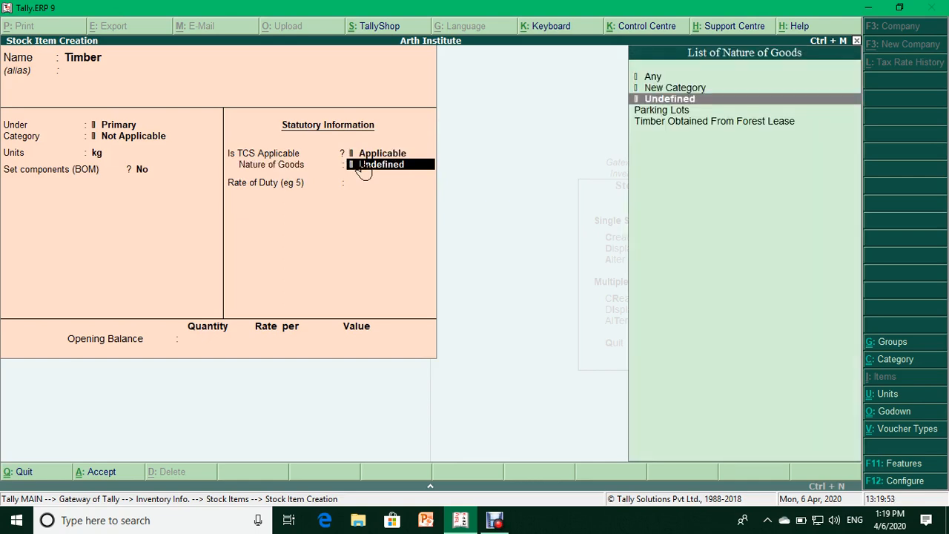
pyautogui.click(679, 125)
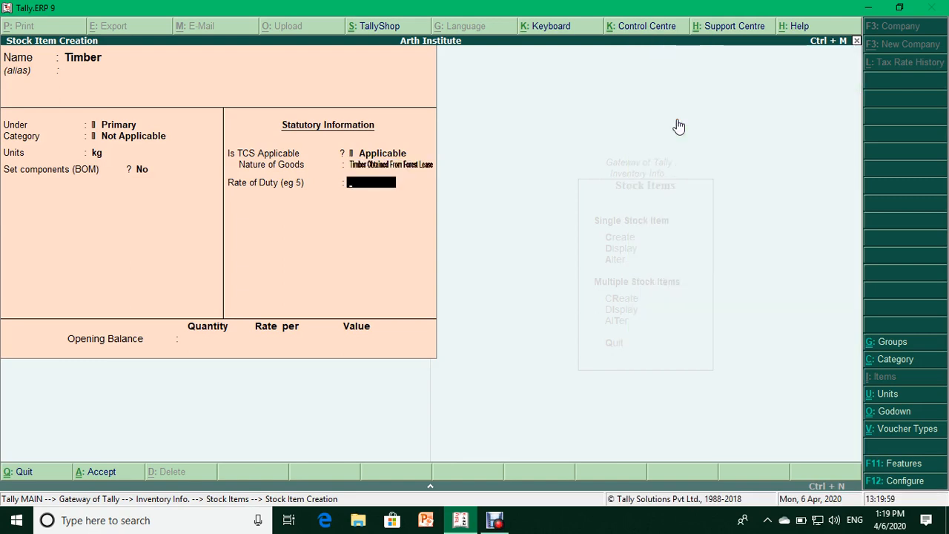
pyautogui.press('Return')
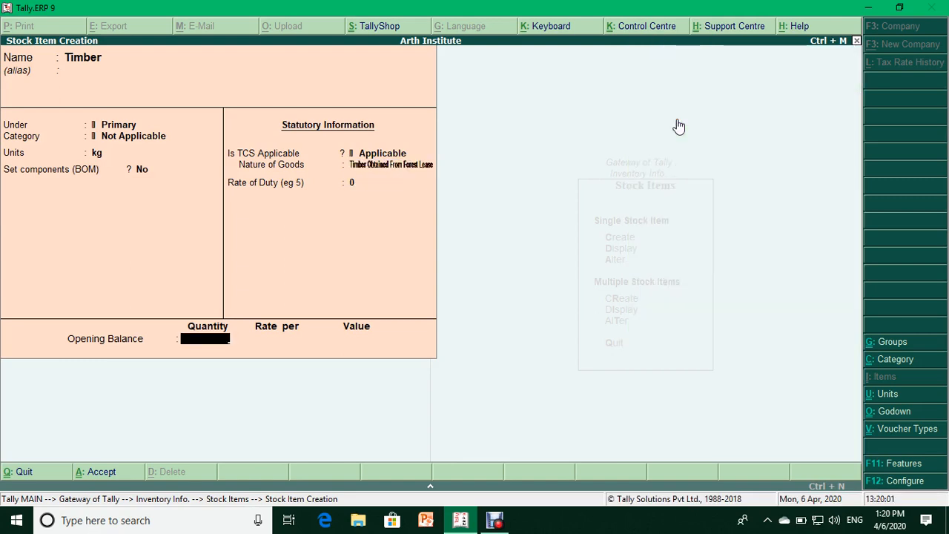
# - Enter an opening quantity of 100 kg for Timber and allocate it to Main Location
pyautogui.write('100')
pyautogui.press('Return')
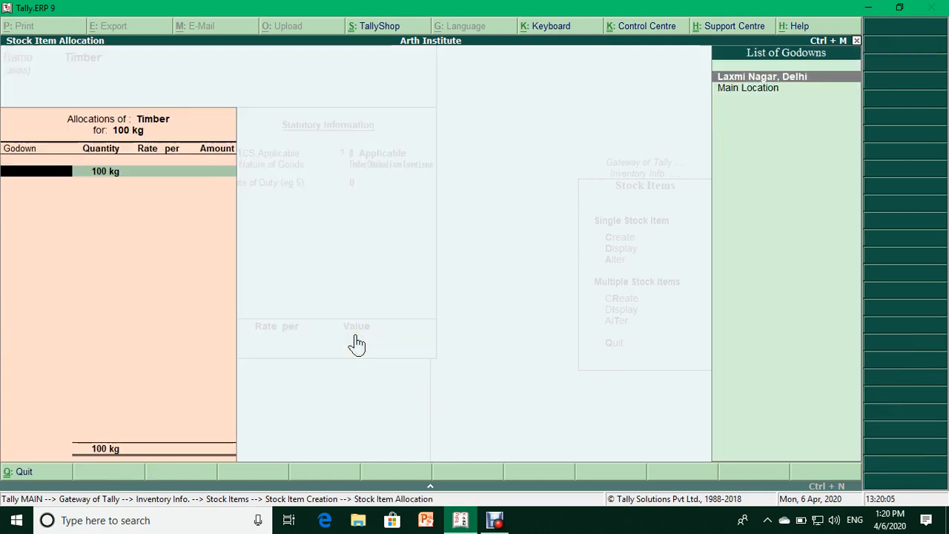
pyautogui.press('Down')
pyautogui.press('Return')
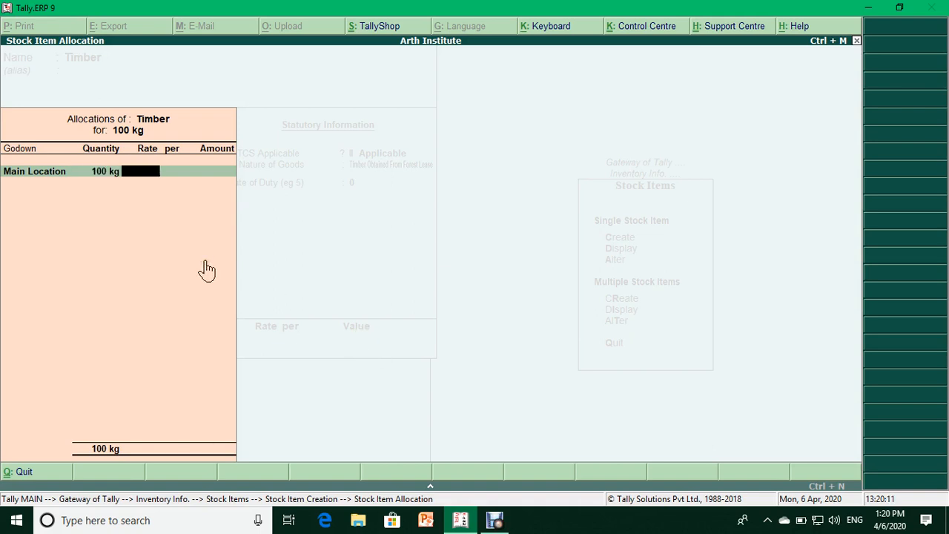
# - Set Timber's opening rate to 750 per kg and save the stock item
pyautogui.write('7520')
pyautogui.press('BackSpace')
pyautogui.press('BackSpace')
pyautogui.write('0')
pyautogui.press('Return')
pyautogui.press('Return')
pyautogui.press('Return')
pyautogui.press('Return')
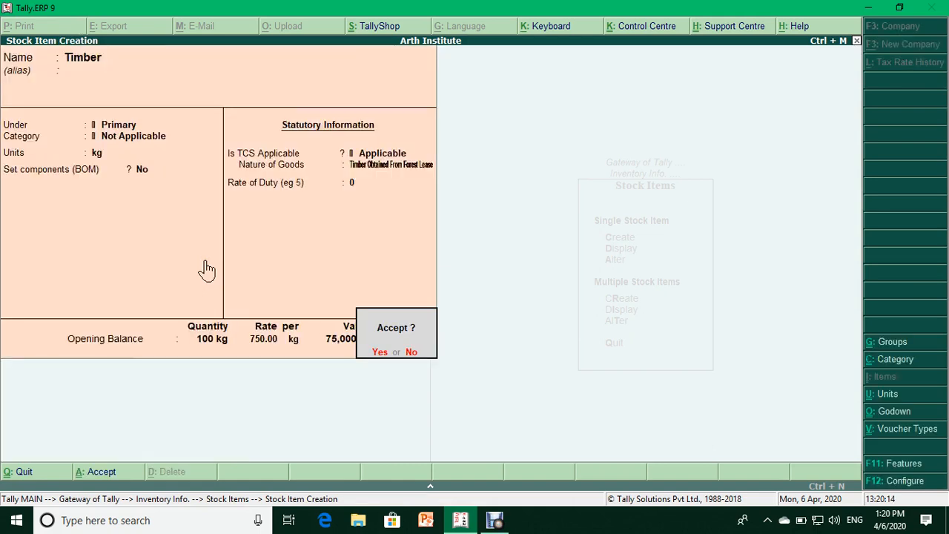
pyautogui.press('Return')
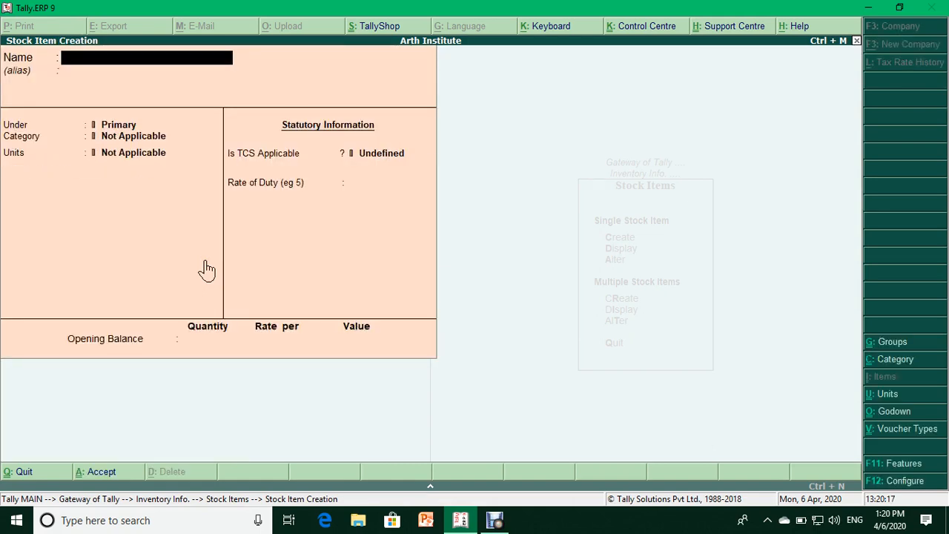
# - Leave the inventory masters and start a sales voucher with the reference number sale/g123/2020-21
pyautogui.press('Escape')
pyautogui.press('Return')
pyautogui.press('Escape')
pyautogui.press('Escape')
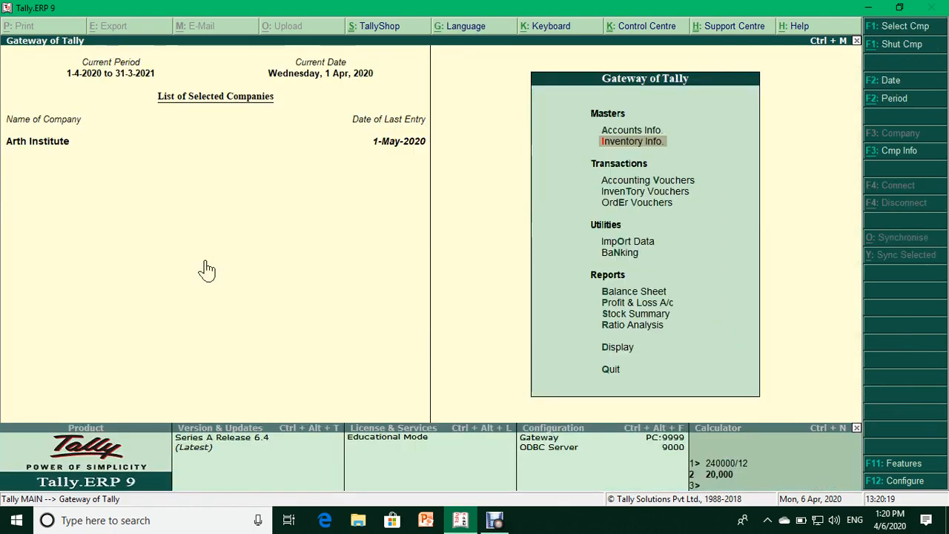
pyautogui.press('Down')
pyautogui.press('Down')
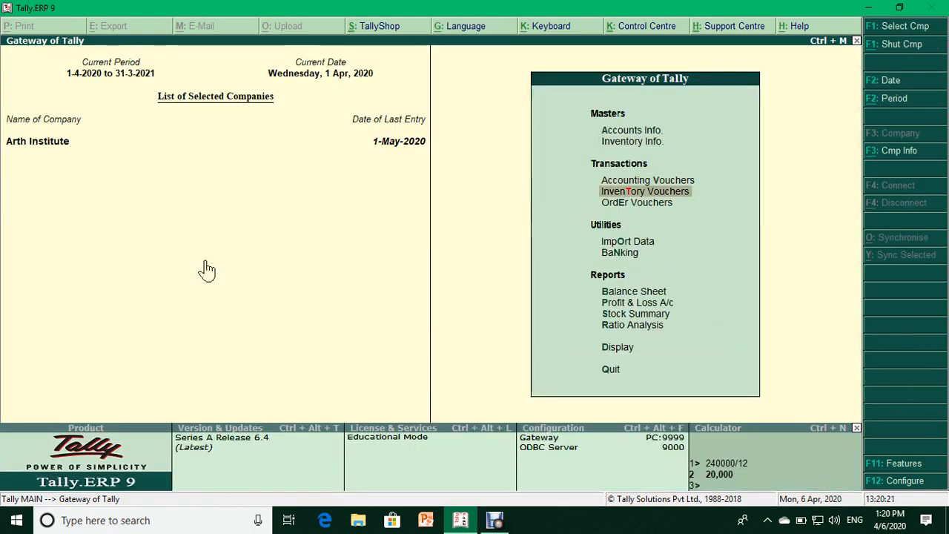
pyautogui.press('Up')
pyautogui.press('Return')
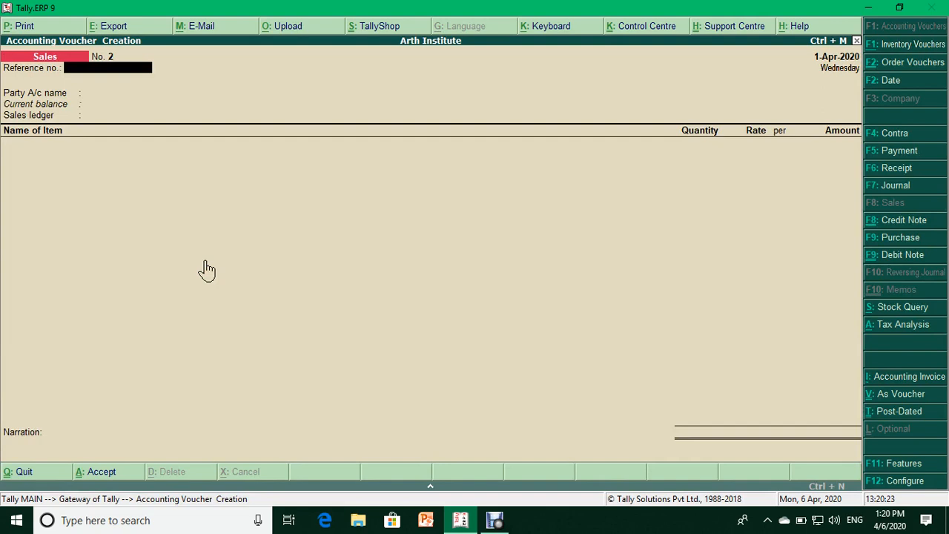
pyautogui.write('sale/g123/2020-21')
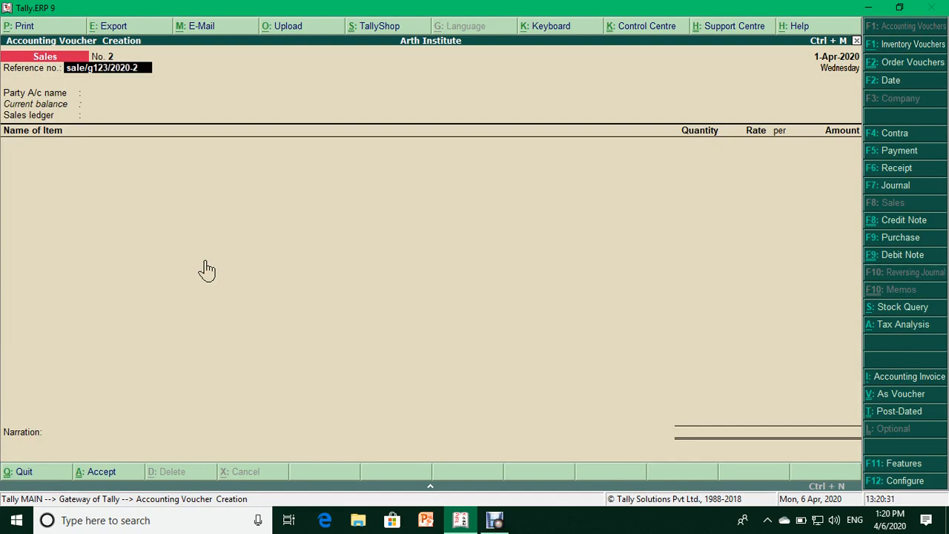
pyautogui.press('Return')
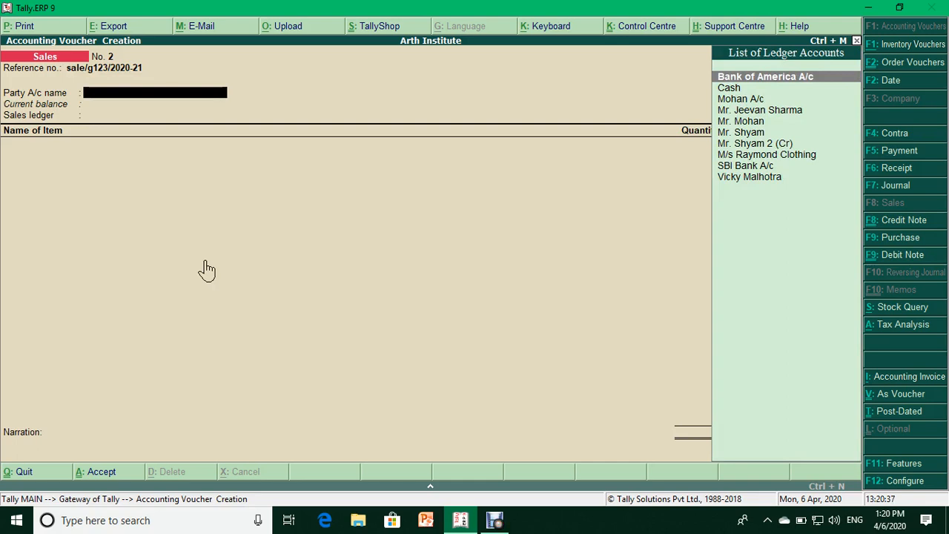
# - Set the fourth listed ledger as the sales voucher's party account, accept the party details, and choose Sales A/c as the sales ledger
pyautogui.press('Down')
pyautogui.press('Down')
pyautogui.press('Down')
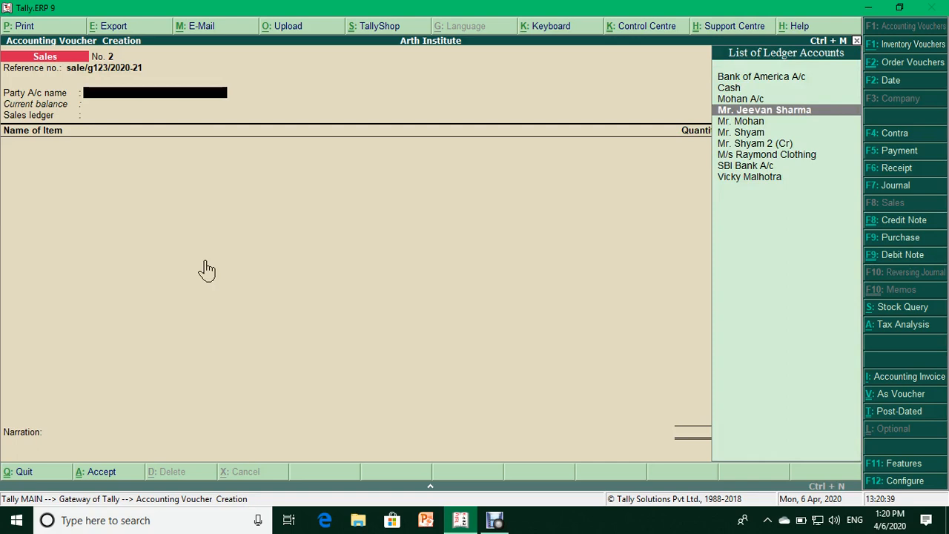
pyautogui.press('Return')
pyautogui.hotkey('ctrl', 'a')
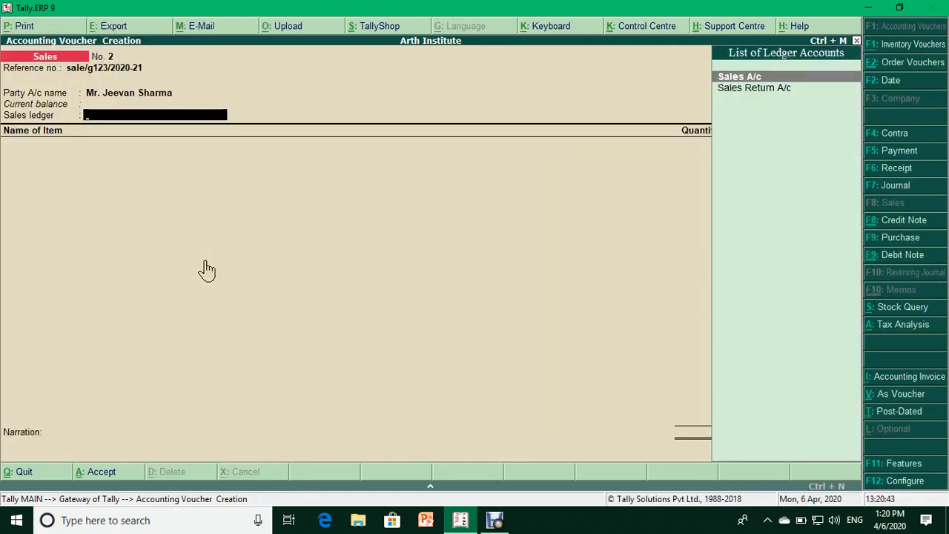
pyautogui.press('Return')
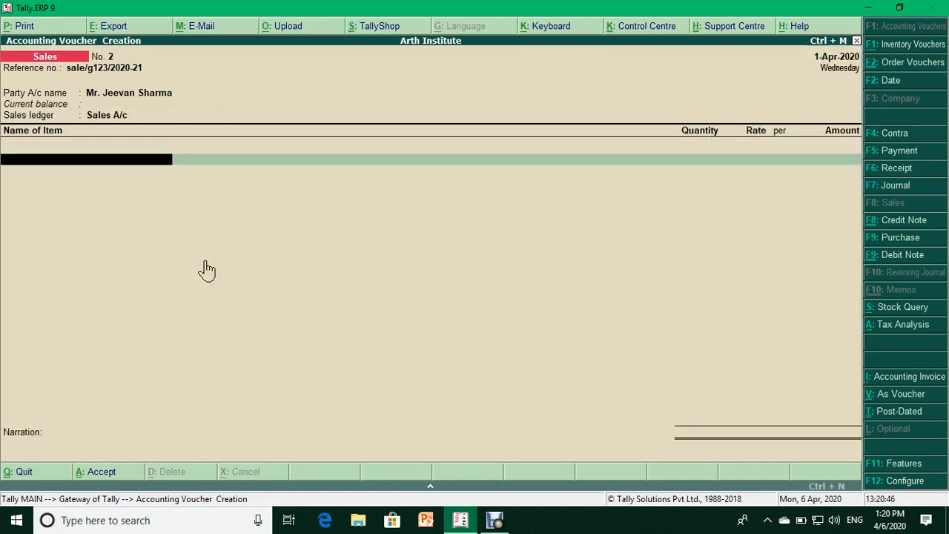
# - Return to the voucher's sales ledger and start a new ledger named Sales A/c - Timber Obtained From Forest Lease
pyautogui.press('BackSpace')
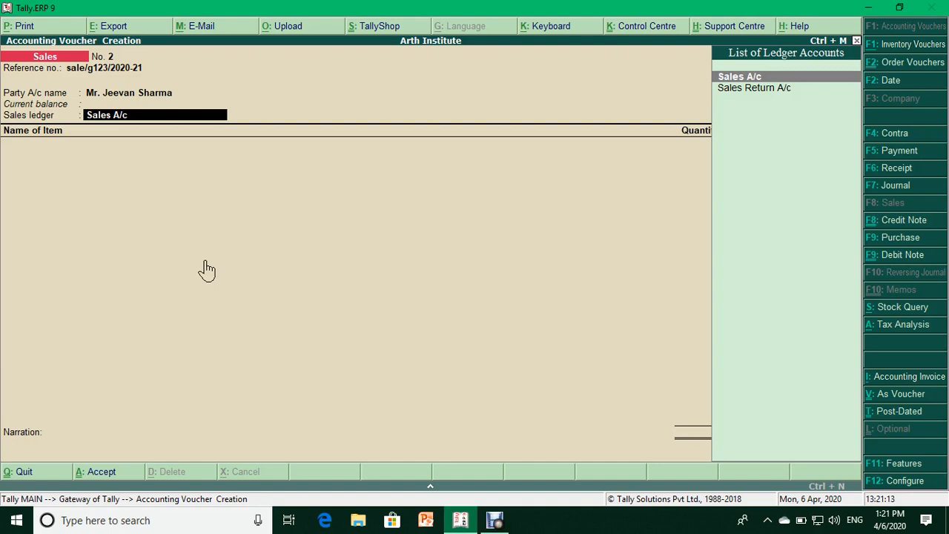
pyautogui.hotkey('alt', 'c')
pyautogui.write('Sal')
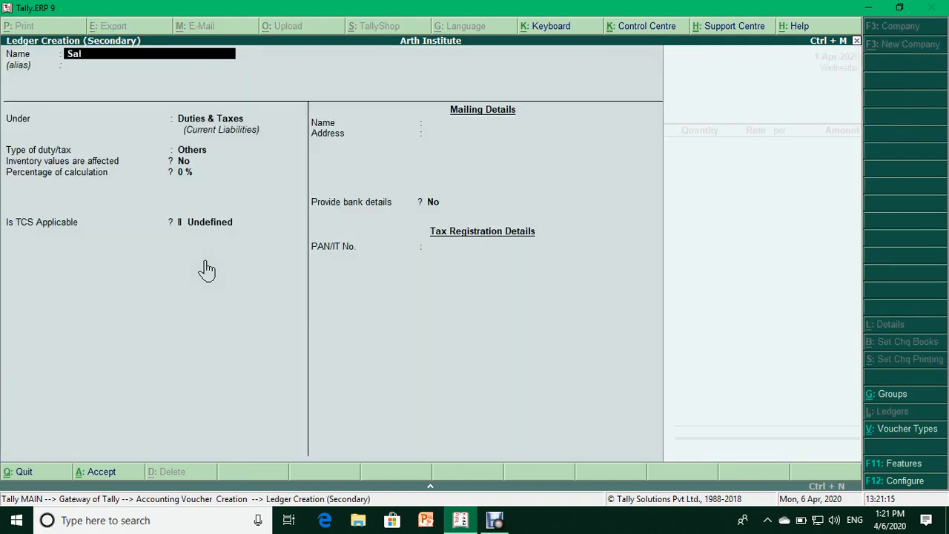
pyautogui.write('es A/c - Timber')
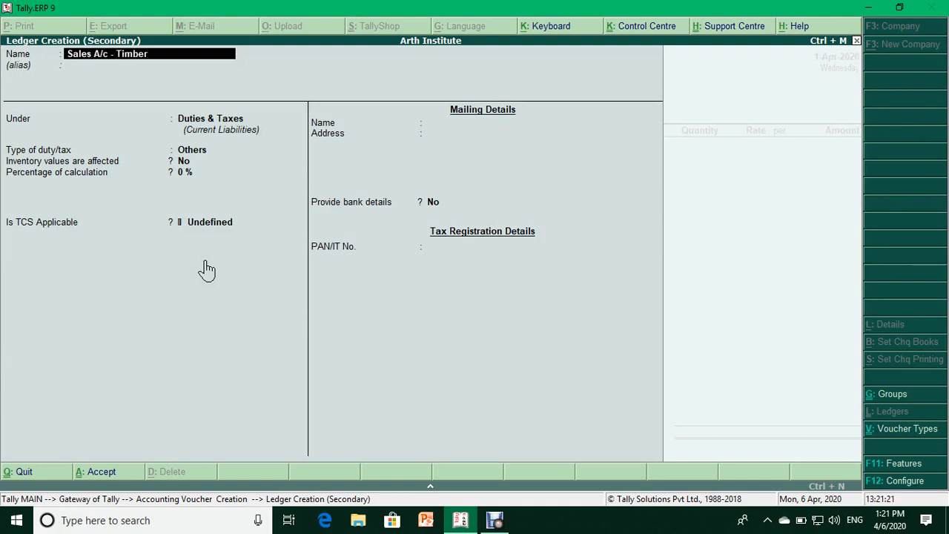
pyautogui.write(' Obtained from Forest L;')
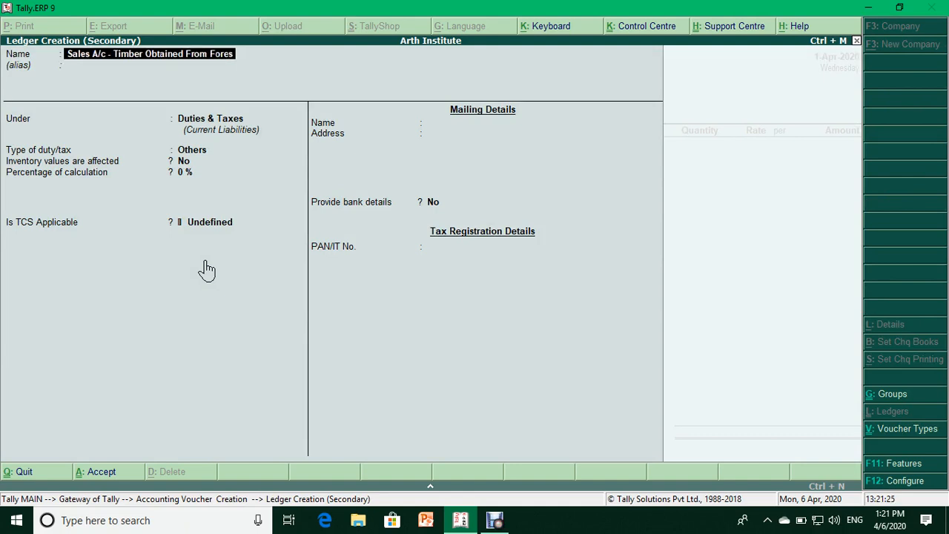
pyautogui.press('BackSpace')
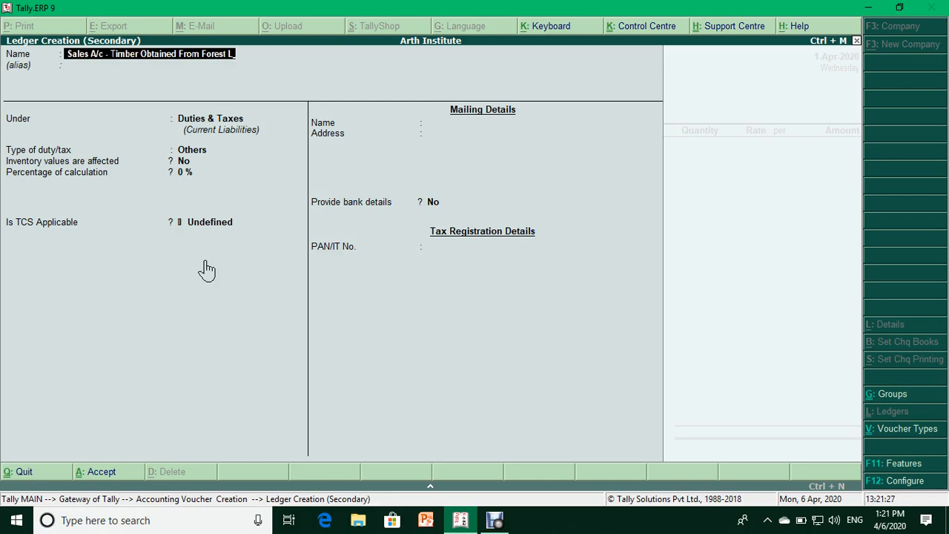
pyautogui.write('ease')
pyautogui.press('Return')
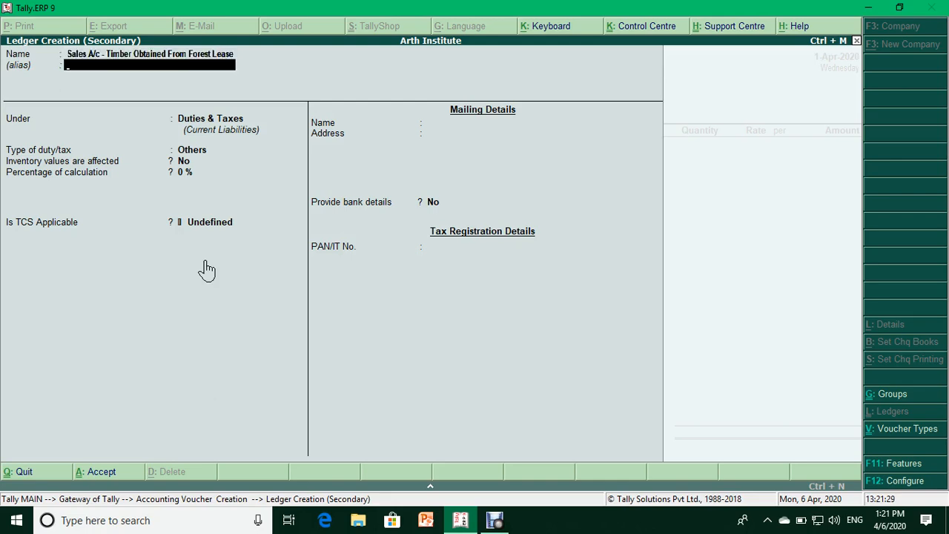
# - Place the new timber sales ledger under Sales Accounts with inventory values affected
pyautogui.press('Return')
pyautogui.write('Sal')
pyautogui.press('Return')
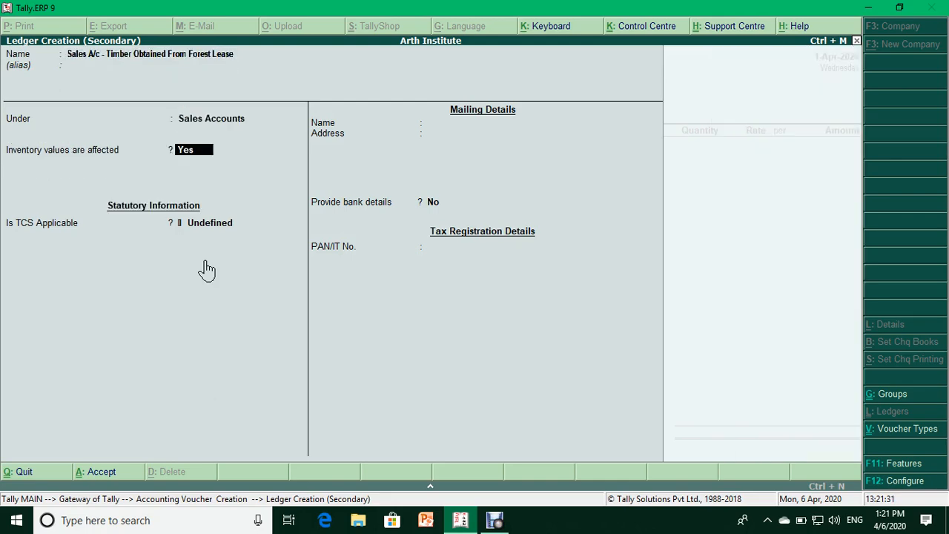
pyautogui.press('Return')
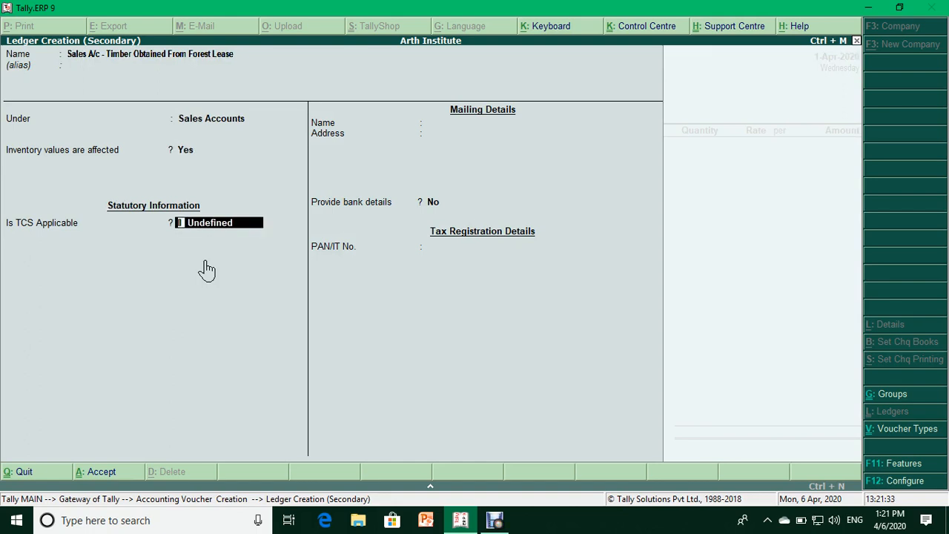
# - Make TCS applicable to the timber sales ledger and set its nature of goods to Timber Obtained From Forest Lease
pyautogui.write('A')
pyautogui.press('Return')
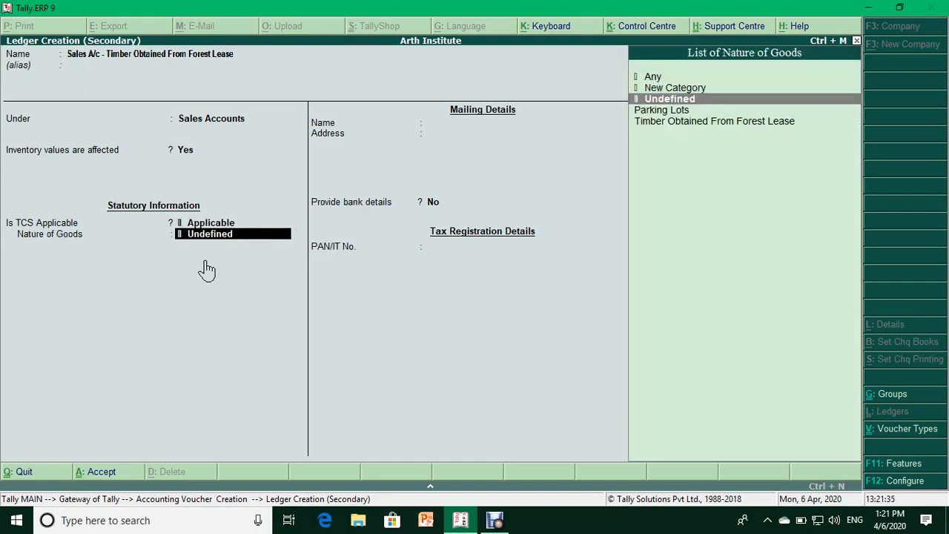
pyautogui.press('BackSpace')
pyautogui.press('Return')
pyautogui.press('Down')
pyautogui.press('Down')
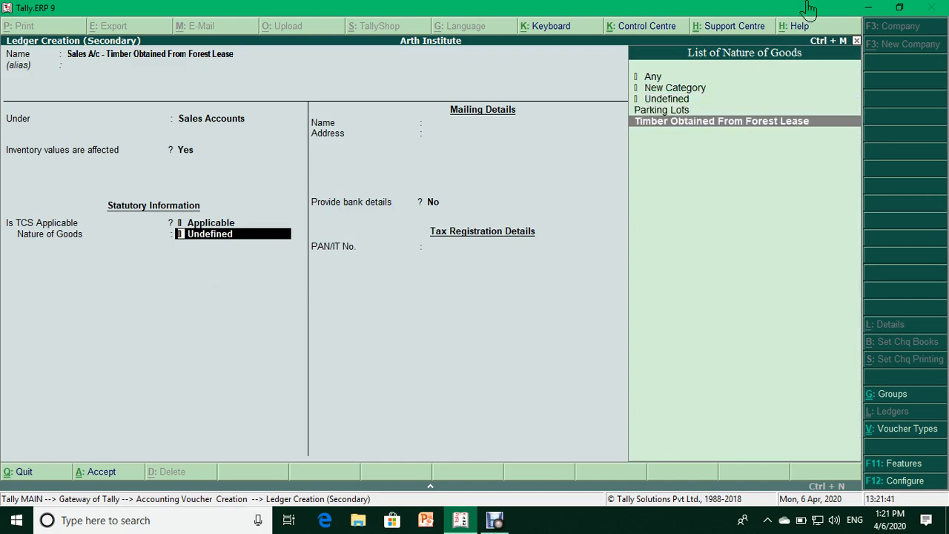
pyautogui.press('Return')
pyautogui.press('Return')
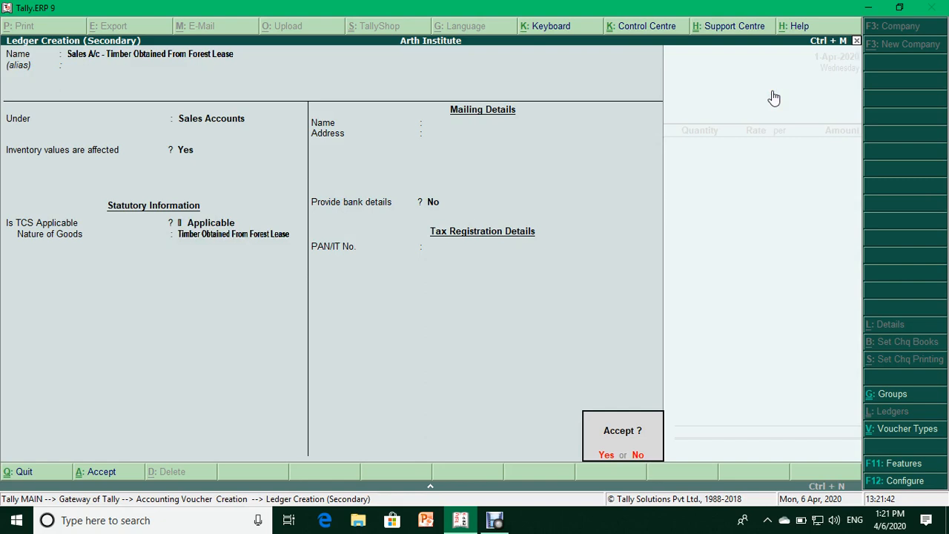
# - Save the new timber sales ledger and select Timber as the sales voucher's stock item
pyautogui.press('Return')
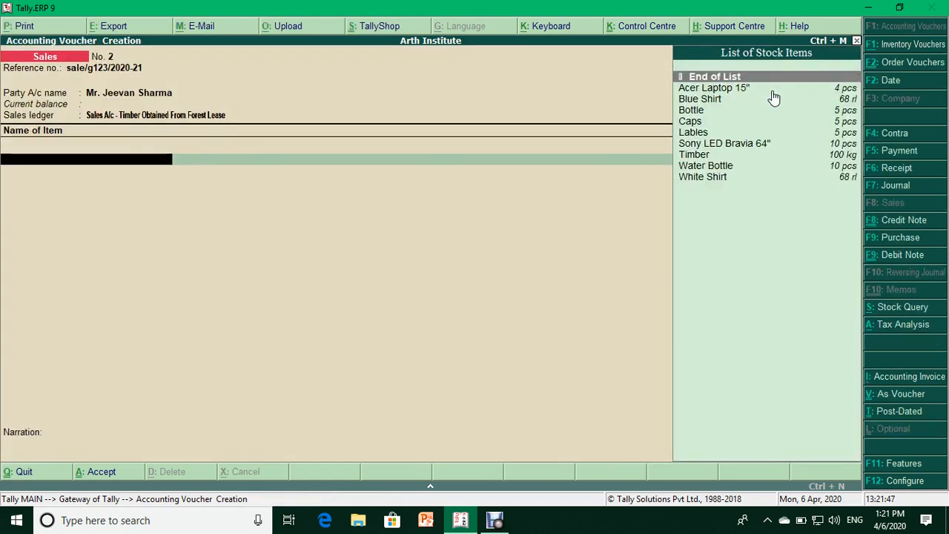
pyautogui.press('Down')
pyautogui.press('Down')
pyautogui.press('Down')
pyautogui.press('Down')
pyautogui.press('Down')
pyautogui.press('Down')
pyautogui.press('Down')
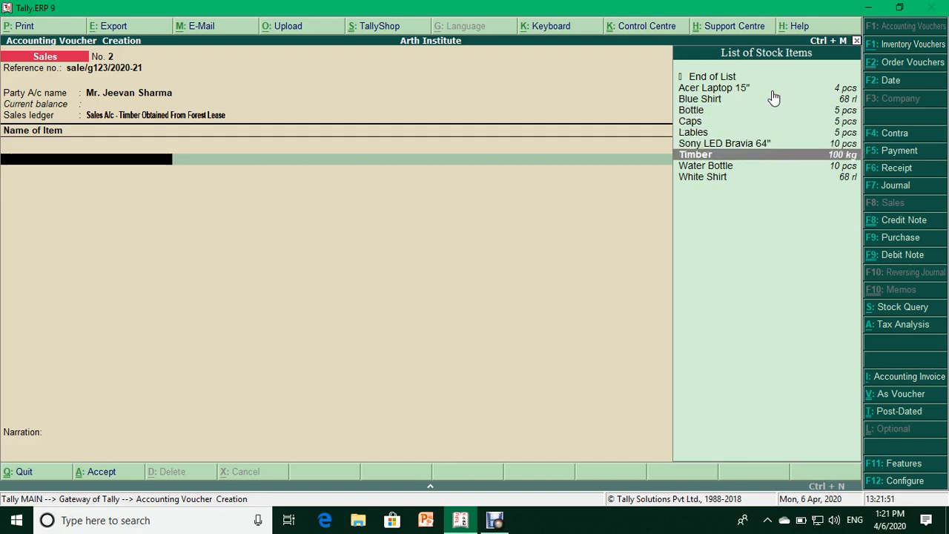
pyautogui.press('Return')
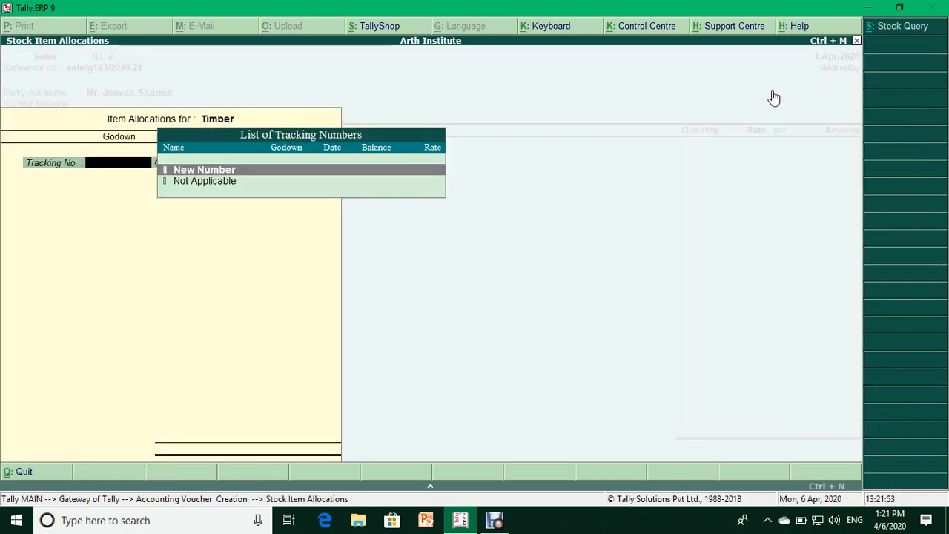
# - Allocate 30 kg of Timber from Main Location at a rate of 900 per kg, with tracking and order numbers not applicable
pyautogui.press('Down')
pyautogui.press('Return')
pyautogui.press('Return')
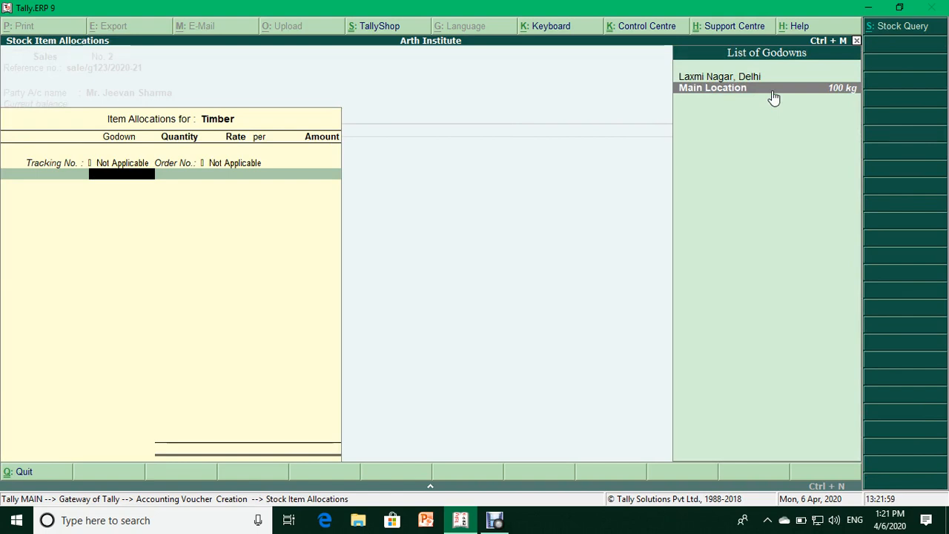
pyautogui.press('Return')
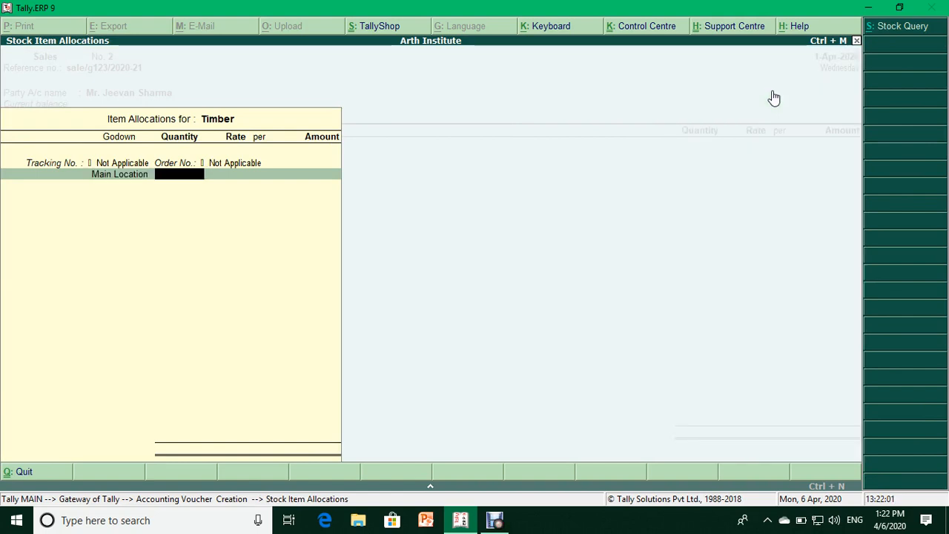
pyautogui.write('30')
pyautogui.press('Return')
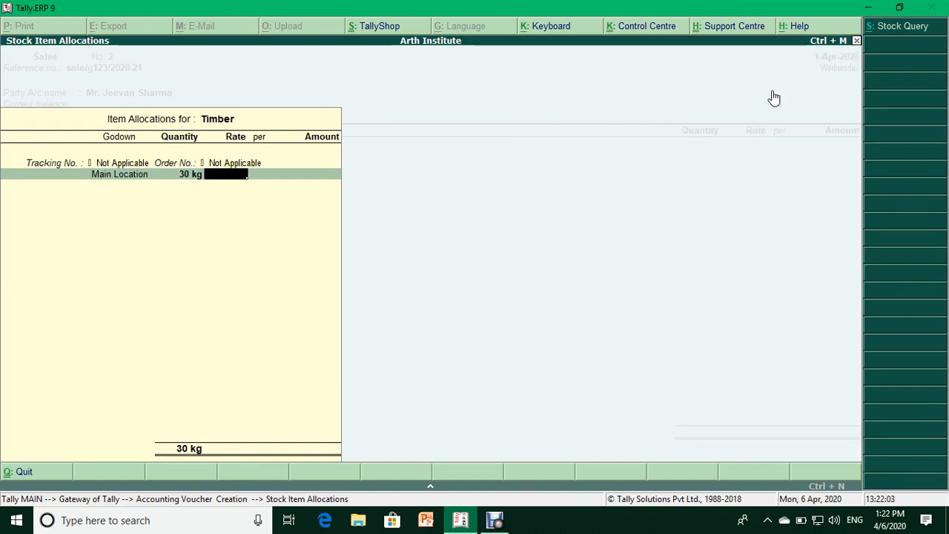
pyautogui.write('900')
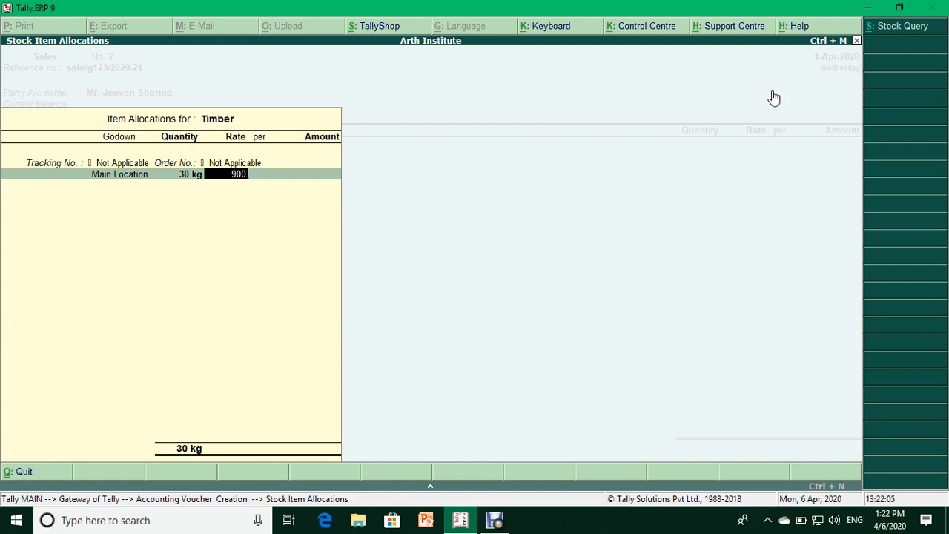
pyautogui.press('Return')
pyautogui.press('Return')
pyautogui.press('Return')
pyautogui.press('Return')
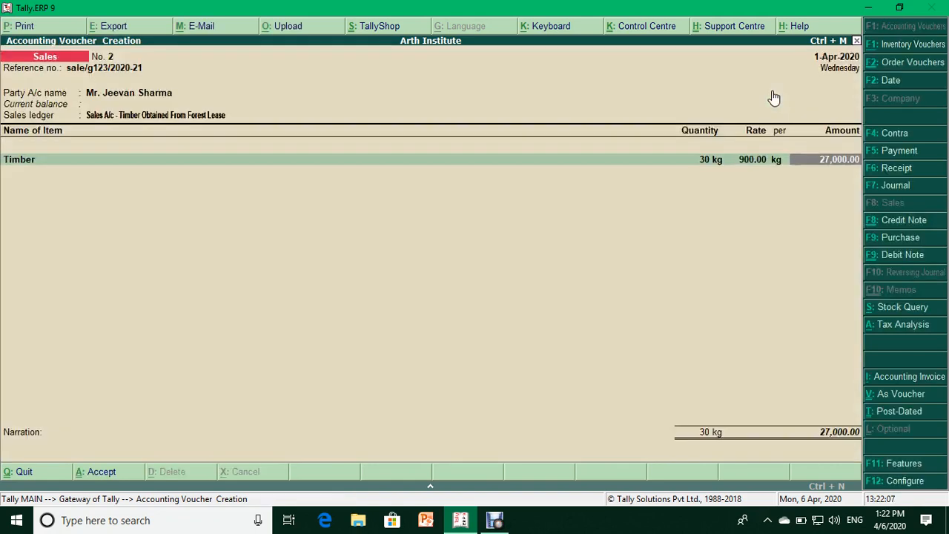
pyautogui.press('Return')
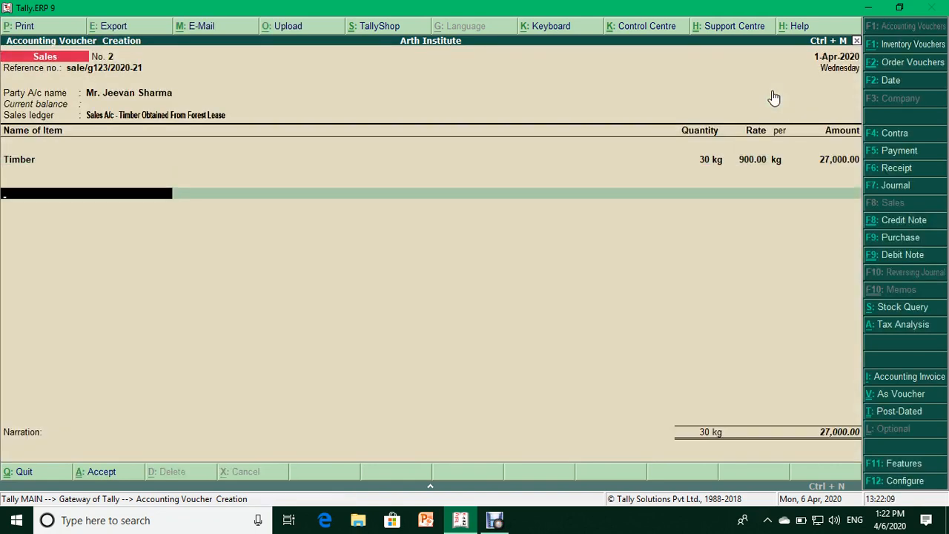
# - End the item entries and start a new ledger named TCS on Timber Obtained From Forest Lease
pyautogui.press('Return')
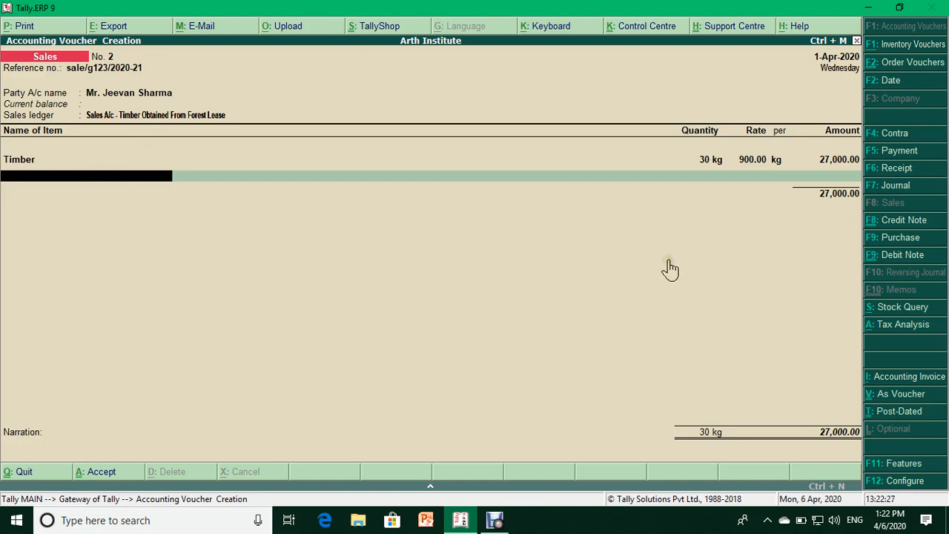
pyautogui.press('Return')
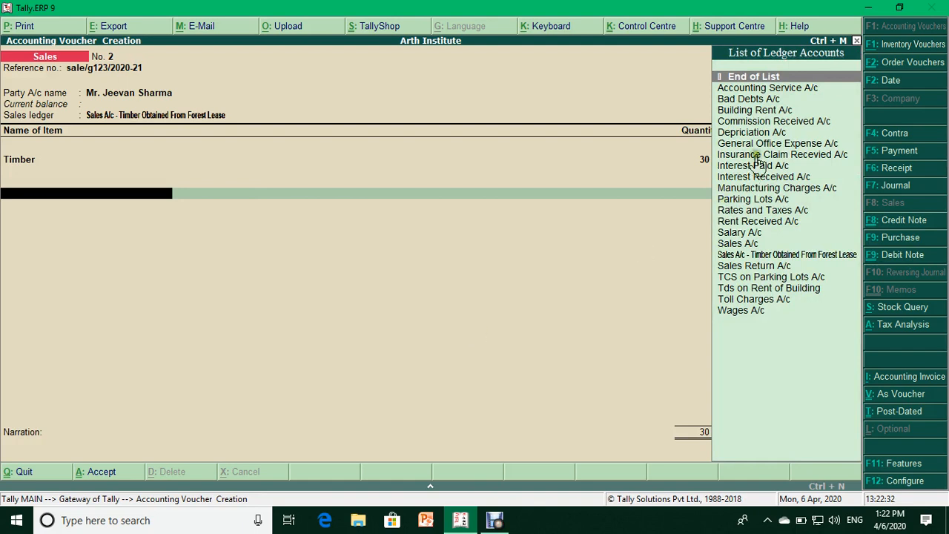
pyautogui.write('Tcs')
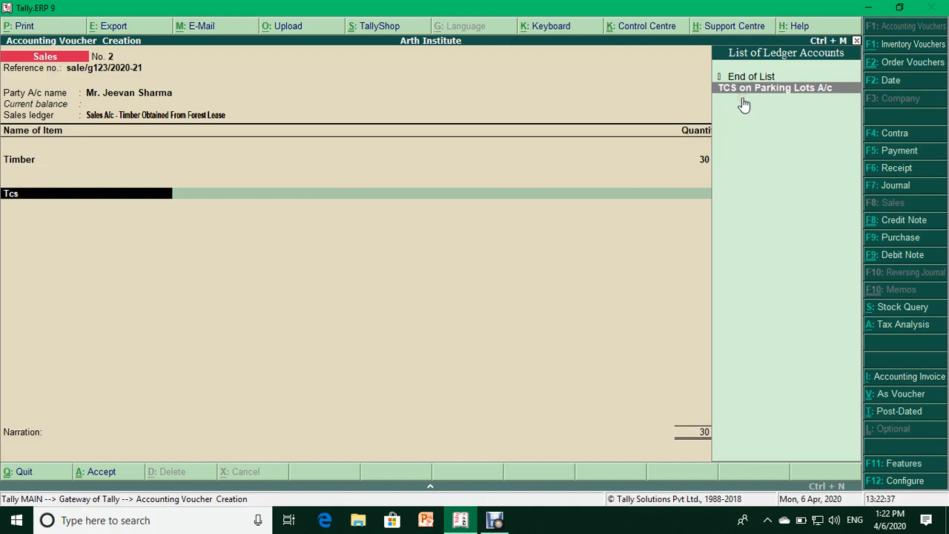
pyautogui.hotkey('alt', 'c')
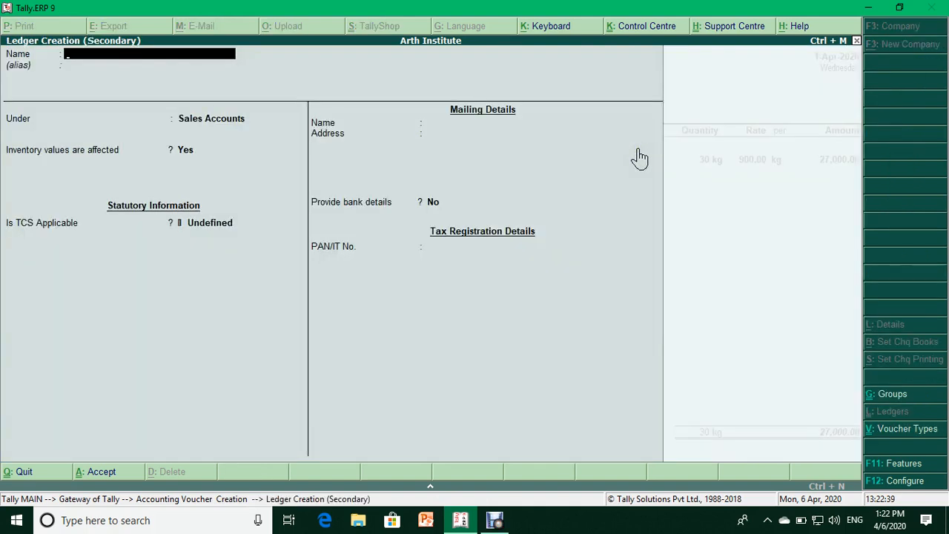
pyautogui.write('TCS on Timber Obtain')
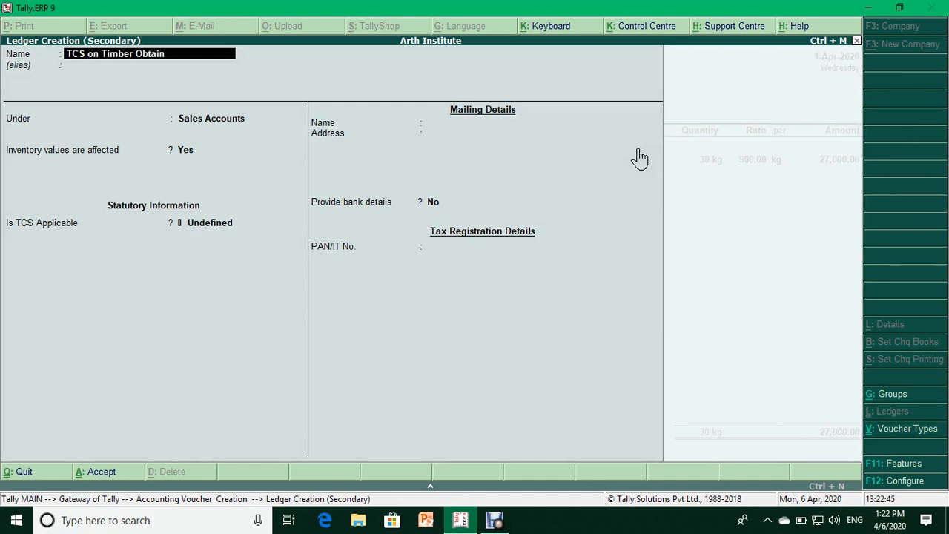
pyautogui.write('ed from Forest Lease')
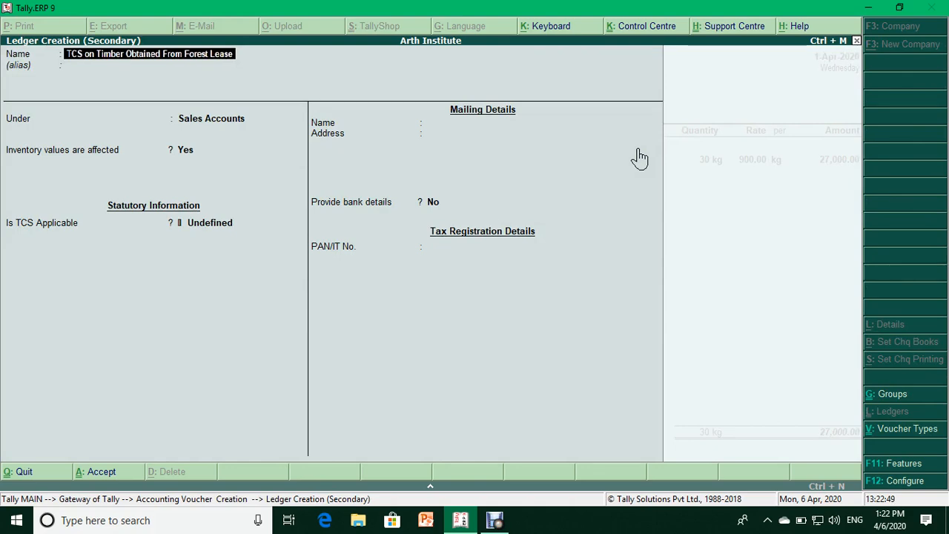
pyautogui.press('Return')
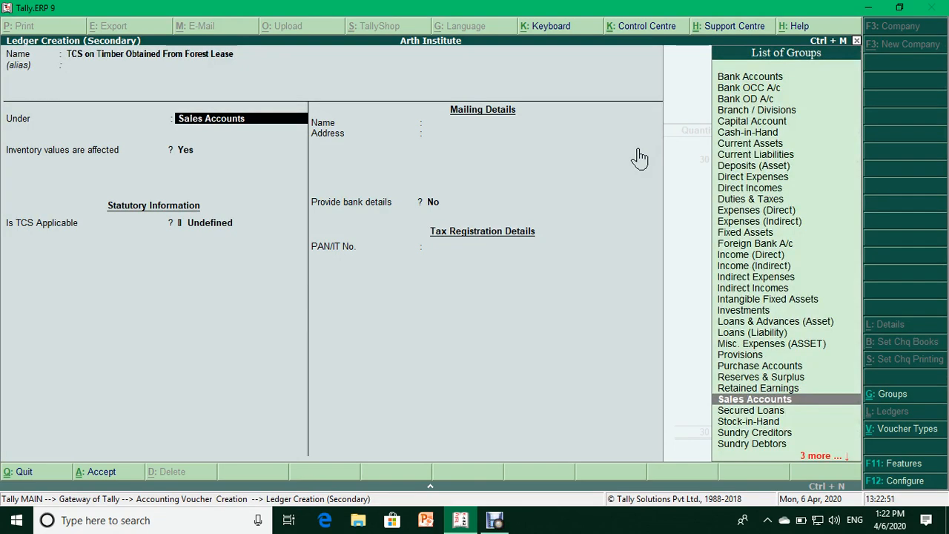
# - Save the ledger under Duties & Taxes with duty type TCS and nature of goods Timber Obtained From Forest Lease
pyautogui.write('Duti')
pyautogui.press('Return')
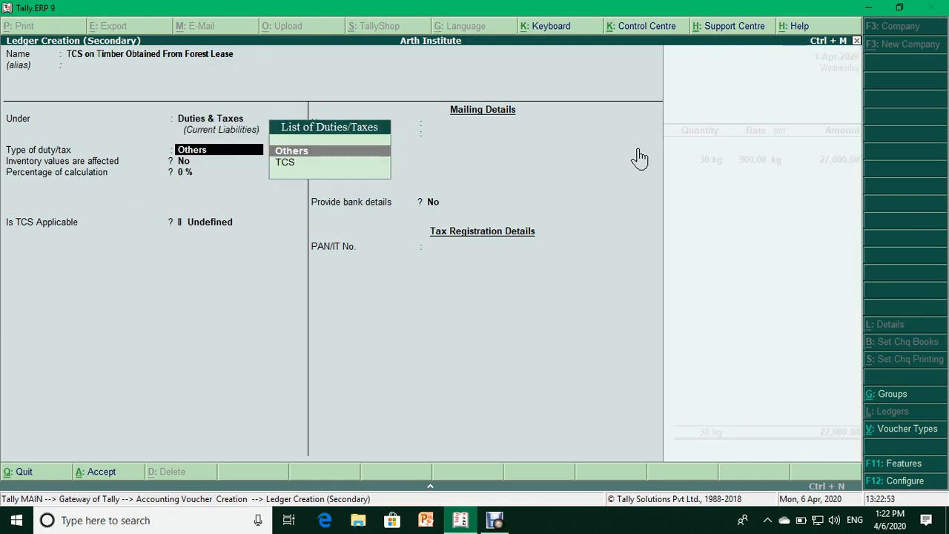
pyautogui.press('Down')
pyautogui.press('Return')
pyautogui.press('Down')
pyautogui.press('Down')
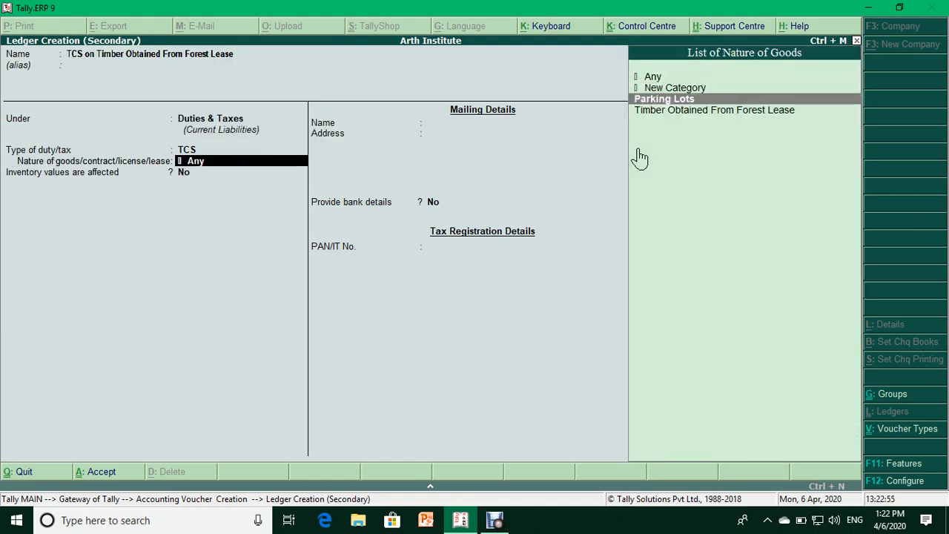
pyautogui.press('Down')
pyautogui.press('Return')
pyautogui.press('Return')
pyautogui.press('Return')
pyautogui.press('Return')
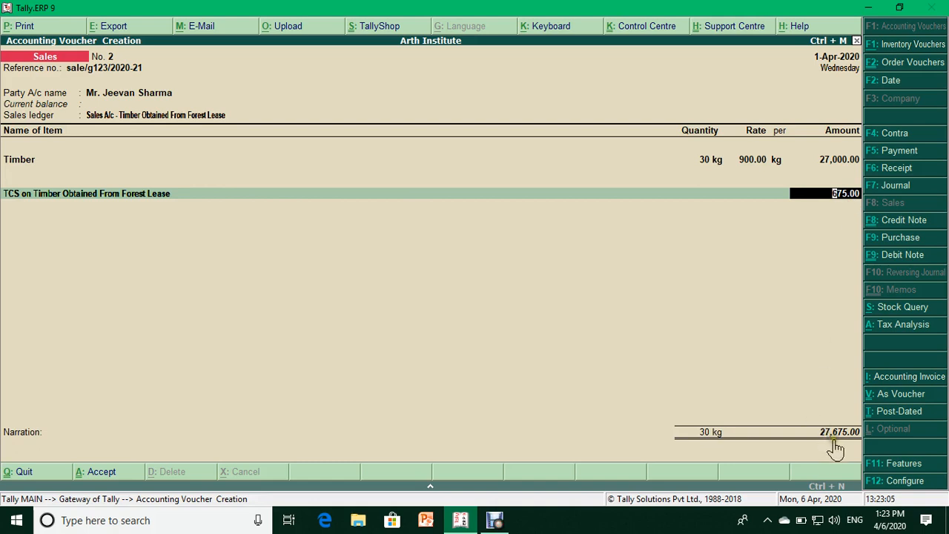
# - Accept the calculated TCS amount and save the sales voucher with a blank narration
pyautogui.press('Return')
pyautogui.press('Return')
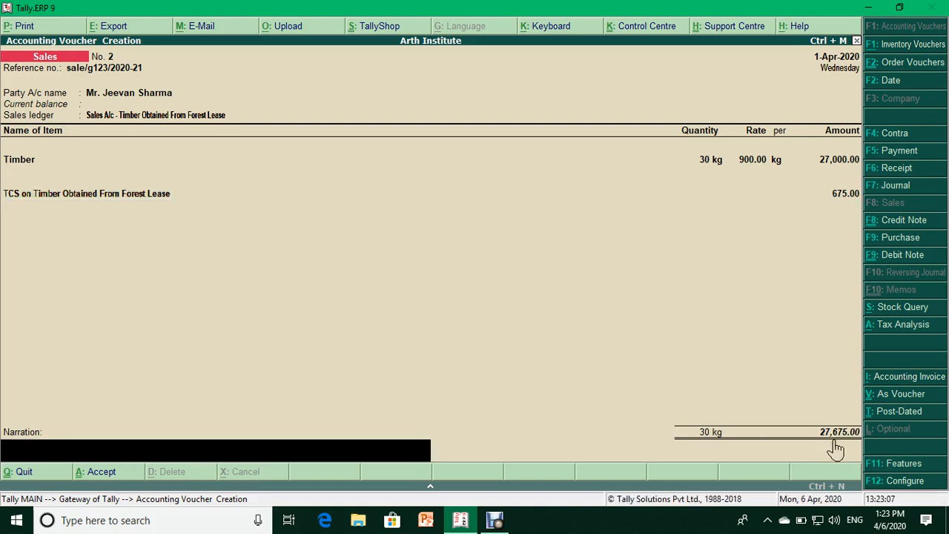
pyautogui.press('Return')
pyautogui.press('Return')
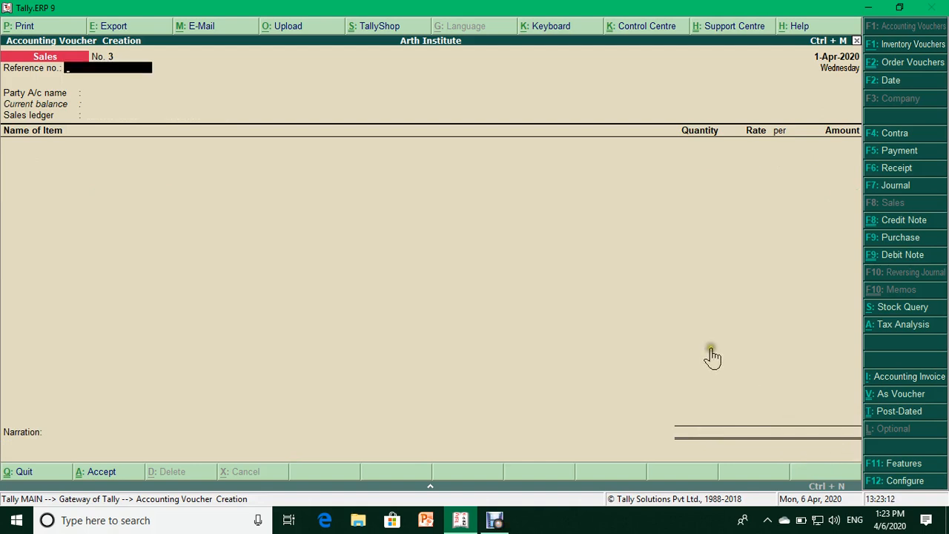
# - Reopen the saved timber sales voucher, examine the TCS line in its enlarged invoice print preview, and return to voucher entry
pyautogui.press('pageup')
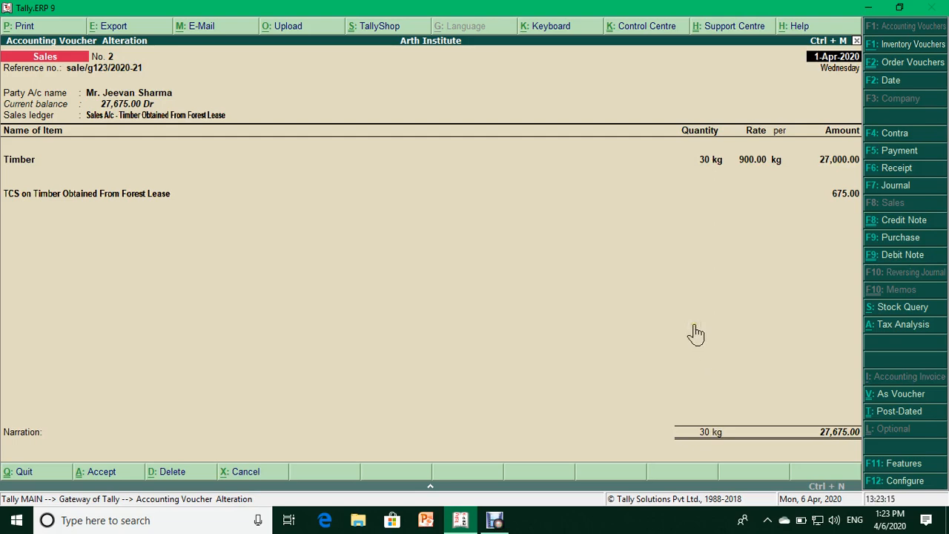
pyautogui.hotkey('alt', 'p')
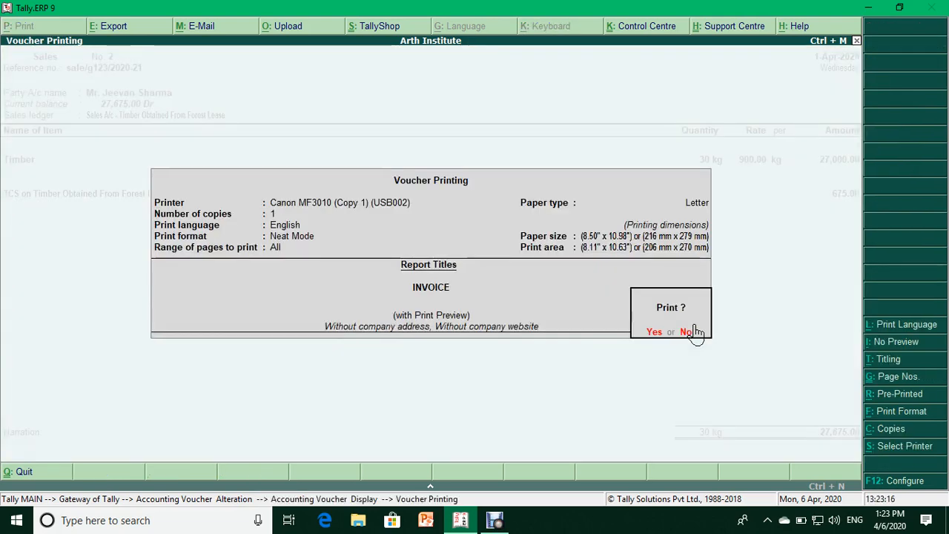
pyautogui.press('Return')
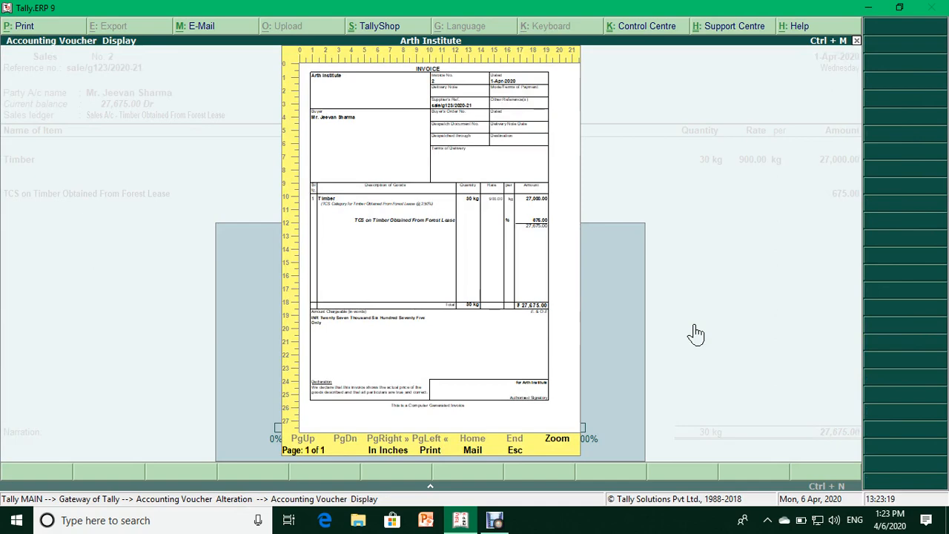
pyautogui.hotkey('alt', 'z')
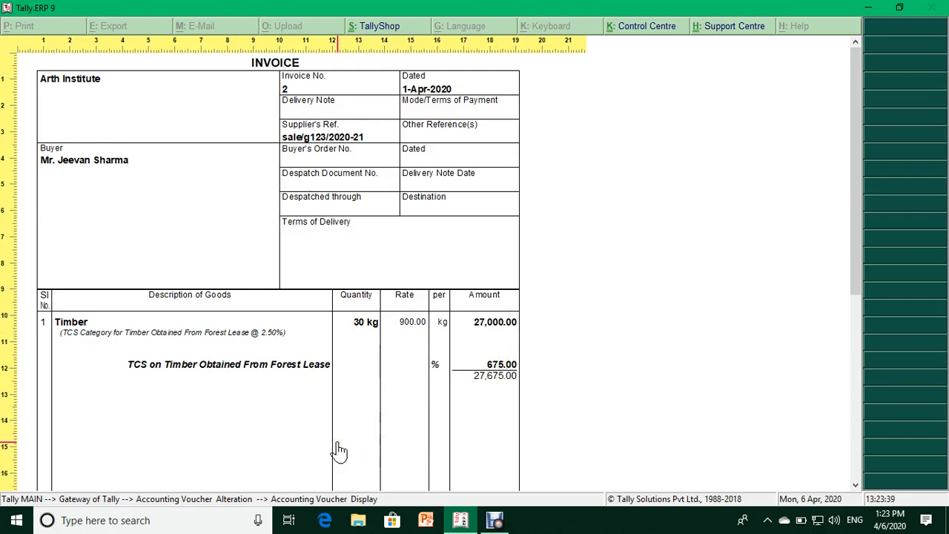
pyautogui.press('Escape')
pyautogui.press('Escape')
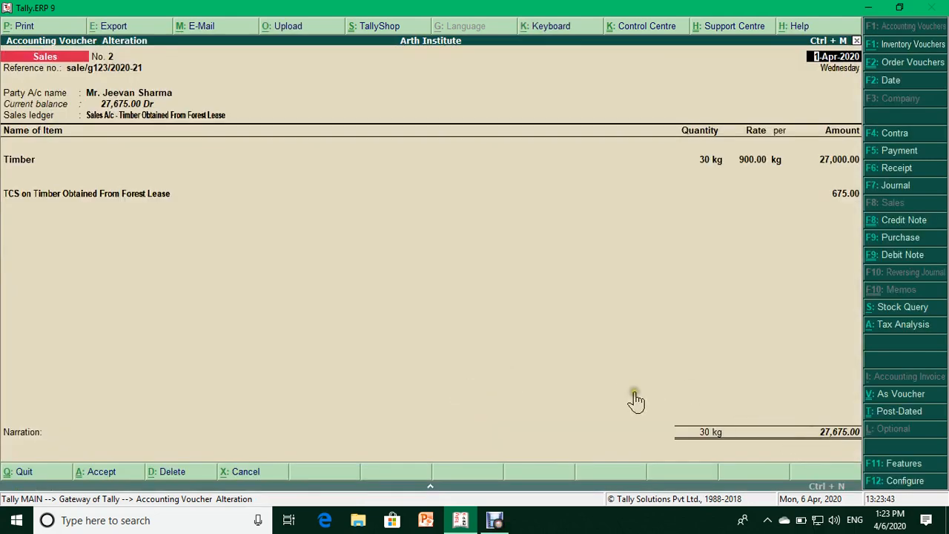
pyautogui.press('Escape')
pyautogui.press('y')
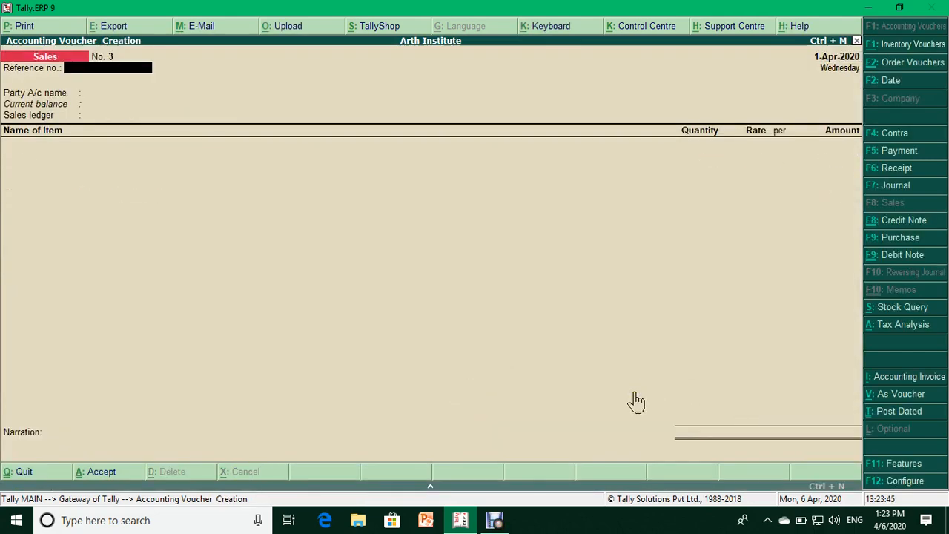
# - Start a receipt voucher crediting the timber customer's ledger with 27675 against bill reference 2
pyautogui.press('F6')
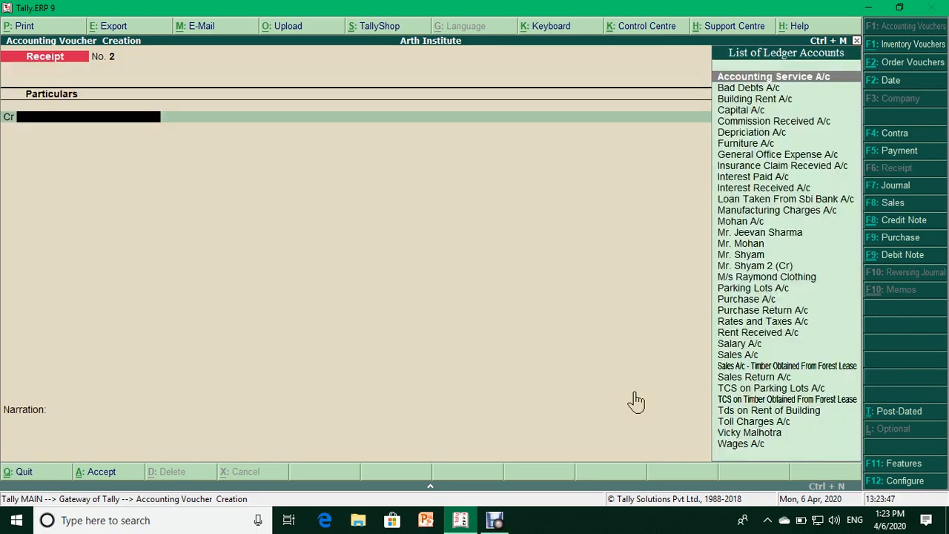
pyautogui.write('Mr.')
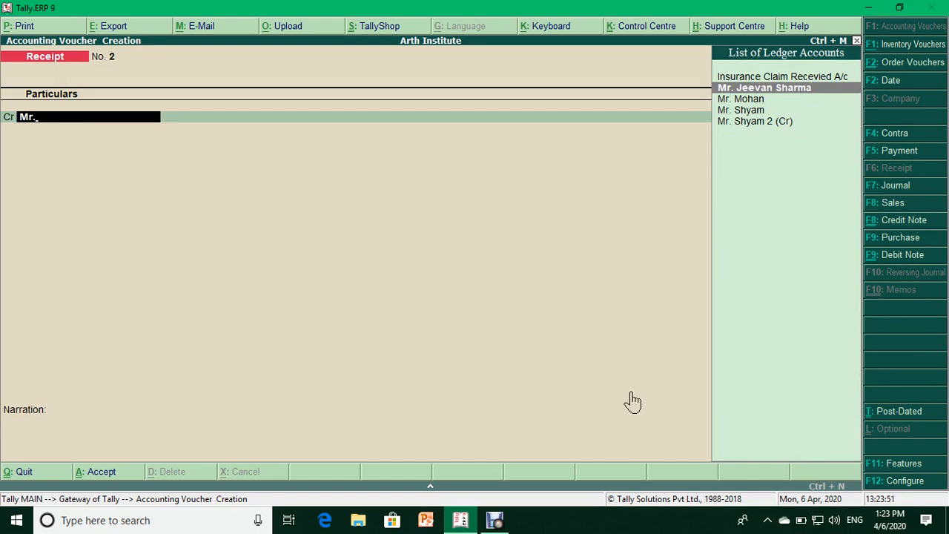
pyautogui.press('Return')
pyautogui.write('27675')
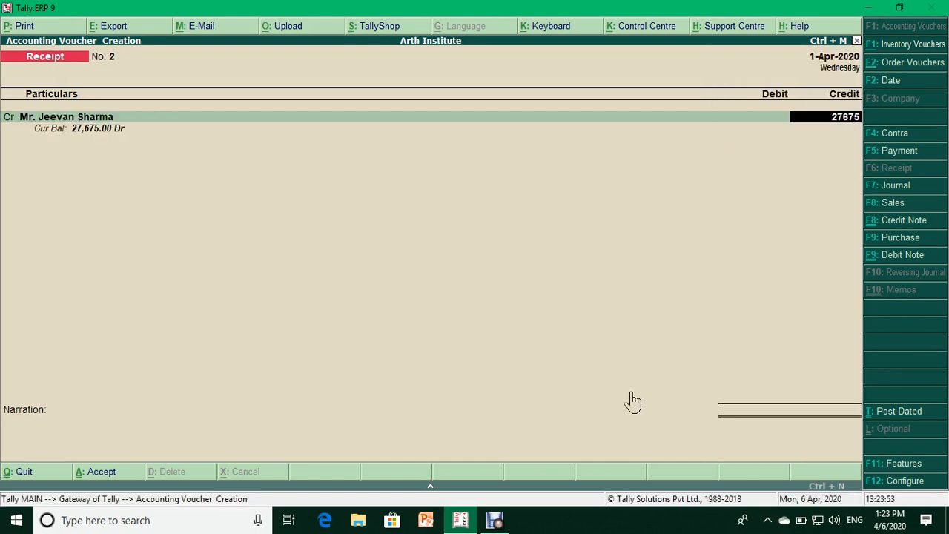
pyautogui.press('Return')
pyautogui.press('Return')
pyautogui.press('Return')
pyautogui.press('Return')
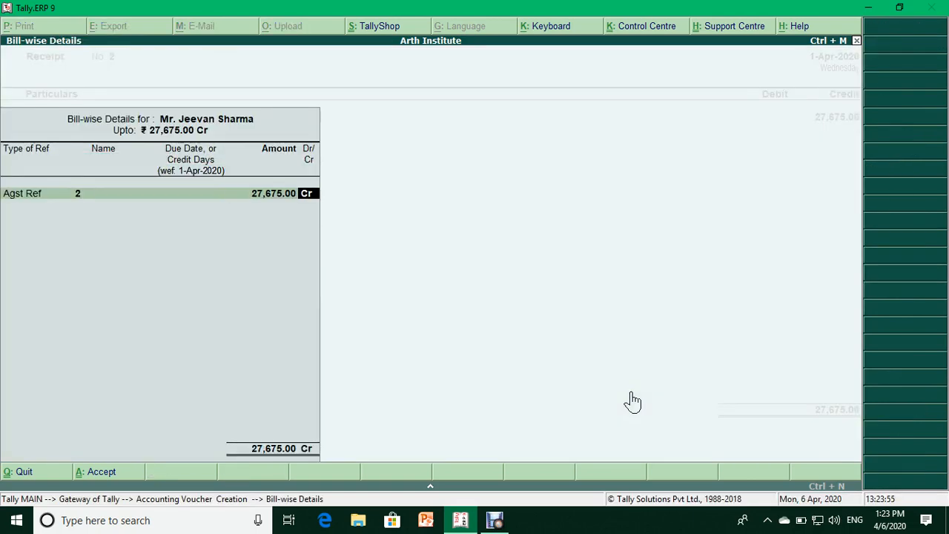
pyautogui.press('Return')
# - Debit the receipt to SBI Bank A/c as Cheque/DD with instrument number 523064 and save the voucher
pyautogui.press('Return')
pyautogui.press('Return')
pyautogui.press('Return')
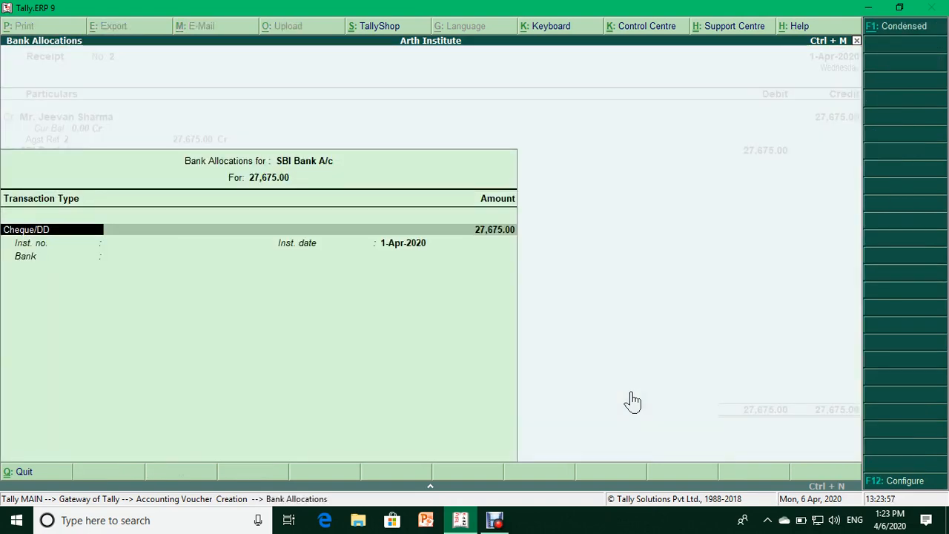
pyautogui.press('Return')
pyautogui.write('5230')
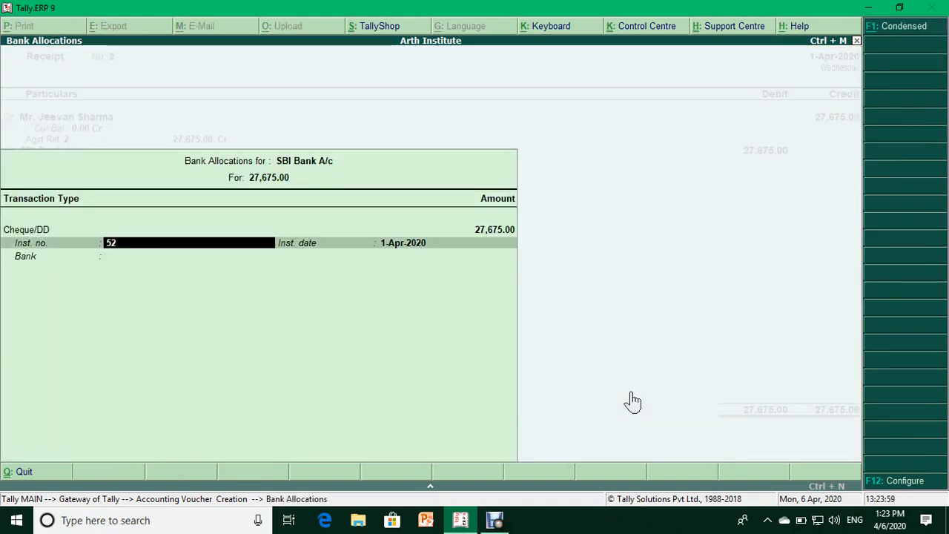
pyautogui.write('64')
pyautogui.press('Return')
pyautogui.press('Return')
pyautogui.press('Return')
pyautogui.press('Return')
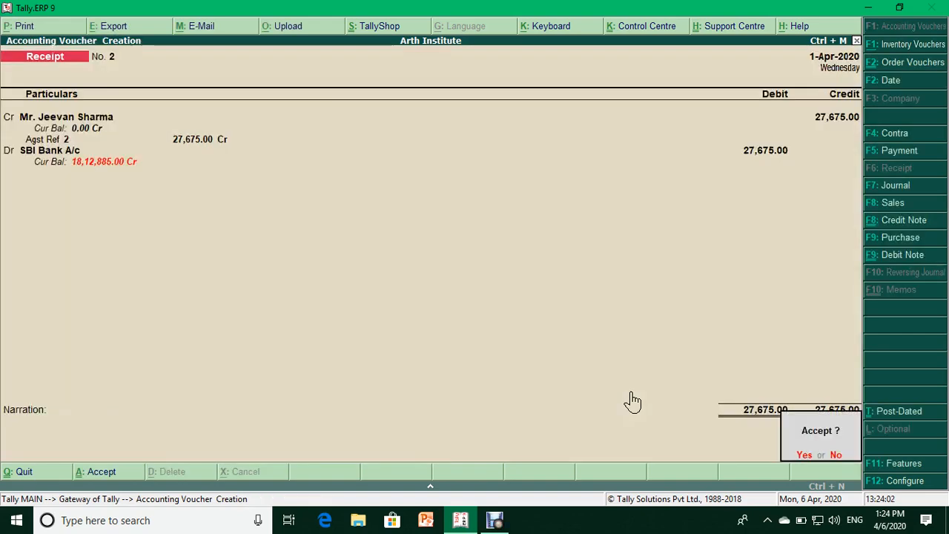
pyautogui.press('Return')
# - Start a payment voucher debiting TCS on Timber Obtained From Forest Lease with 675 against the pending reference Sale / 2 / 49
pyautogui.press('F5')
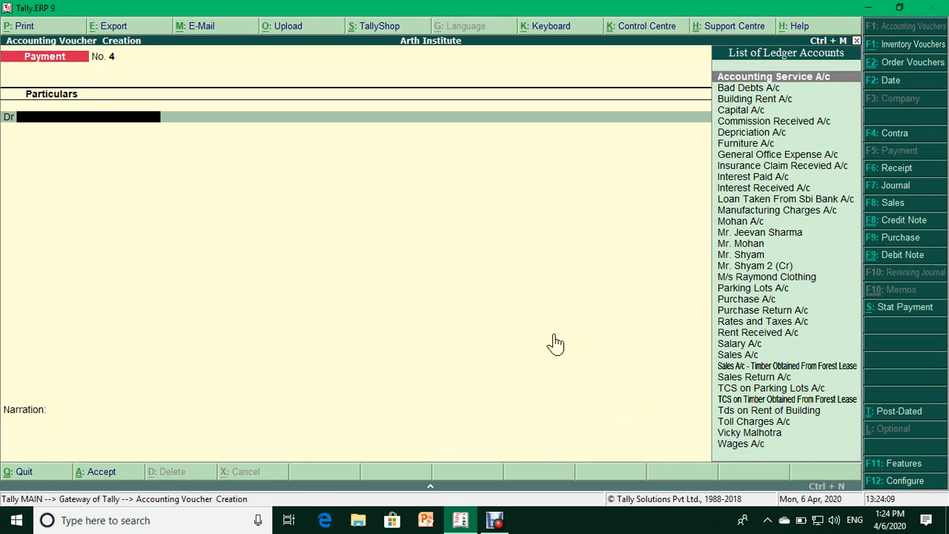
pyautogui.write('Tcs')
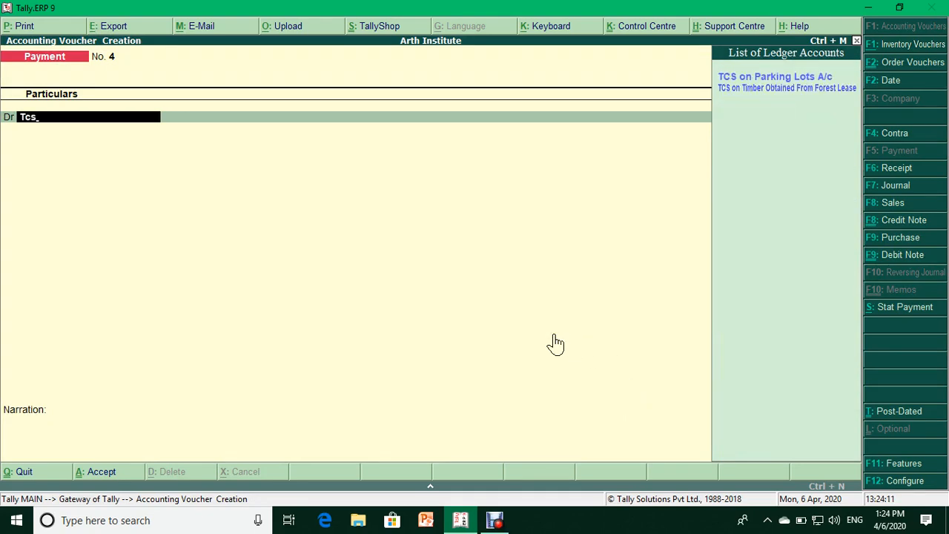
pyautogui.press('Down')
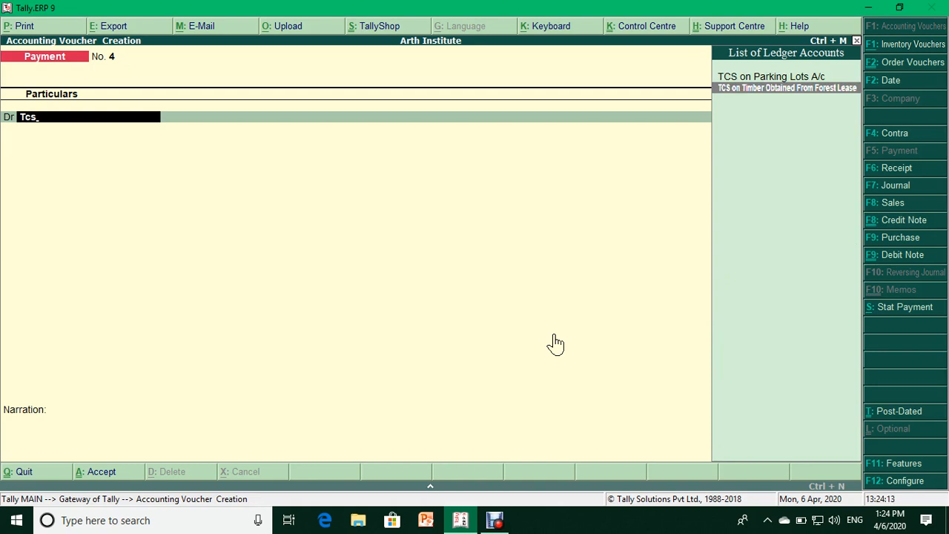
pyautogui.press('Return')
pyautogui.press('Return')
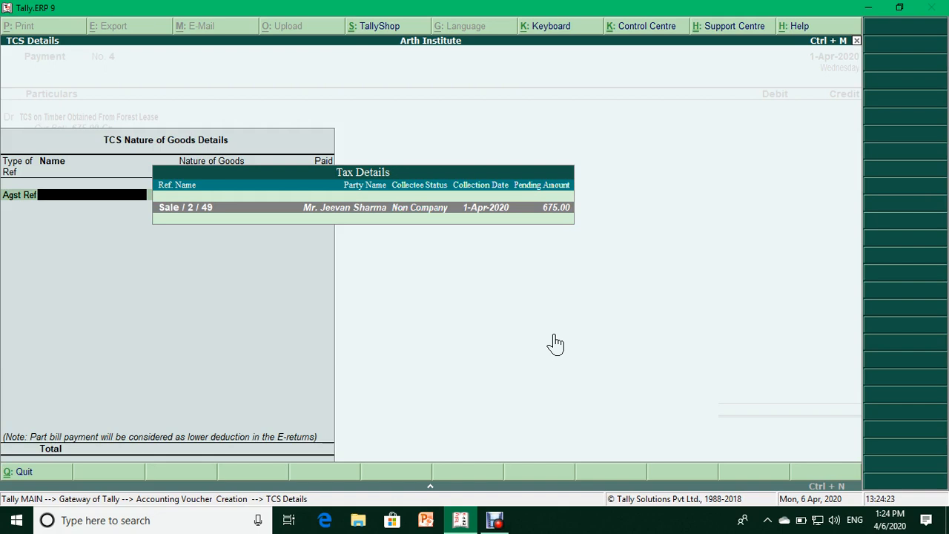
pyautogui.press('Return')
pyautogui.press('Return')
pyautogui.press('Return')
pyautogui.press('Return')
pyautogui.press('Return')
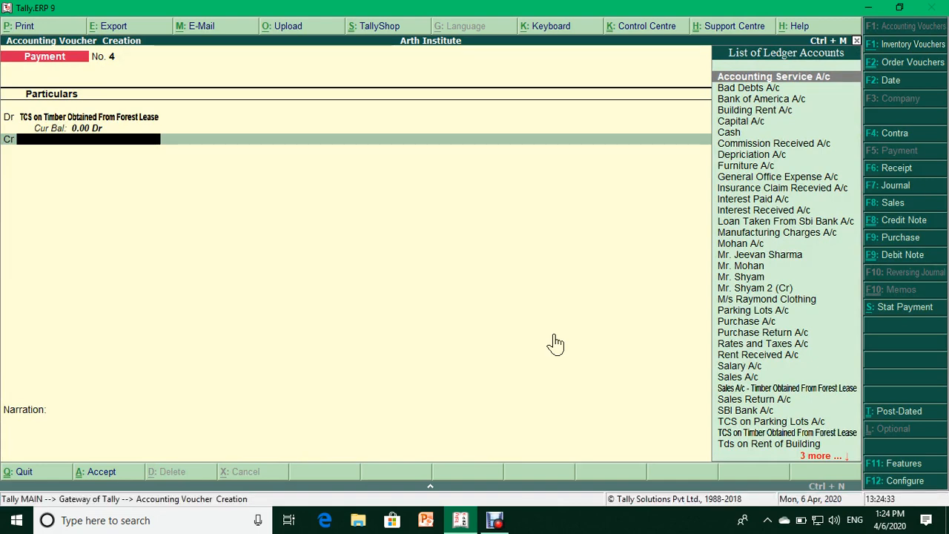
# - Credit the TCS payment to SBI Bank A/c by cheque with instrument number 123147 and save the voucher
pyautogui.write('Sb')
pyautogui.press('Return')
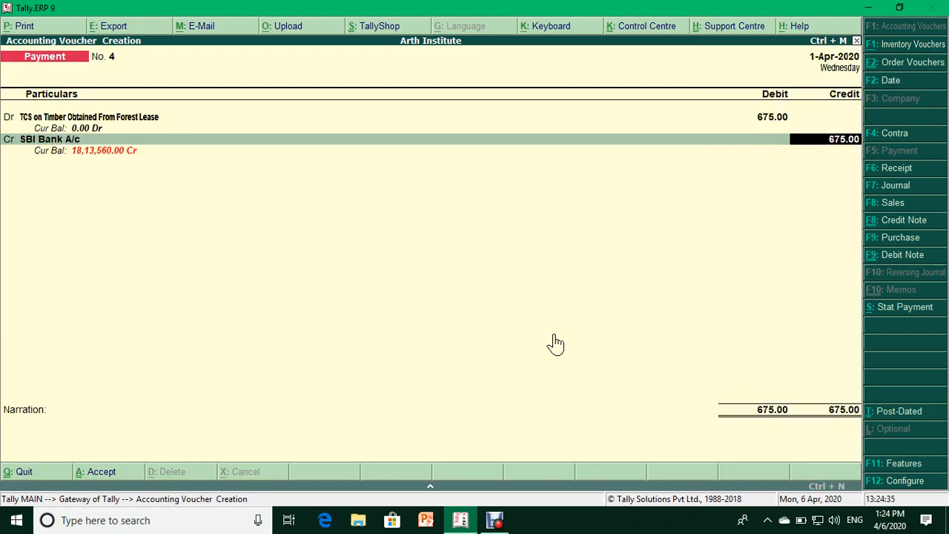
pyautogui.press('Return')
pyautogui.press('Return')
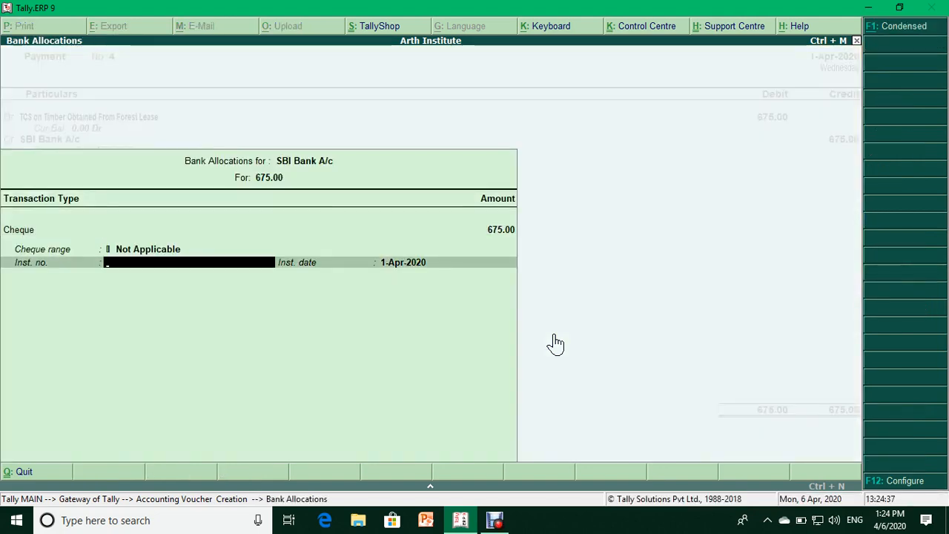
pyautogui.write('12314')
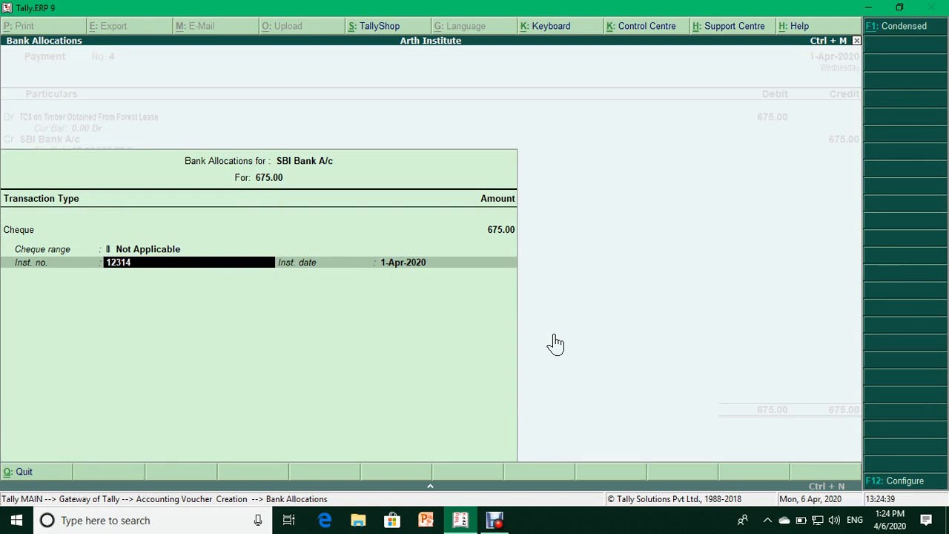
pyautogui.write('7')
pyautogui.press('Return')
pyautogui.press('Return')
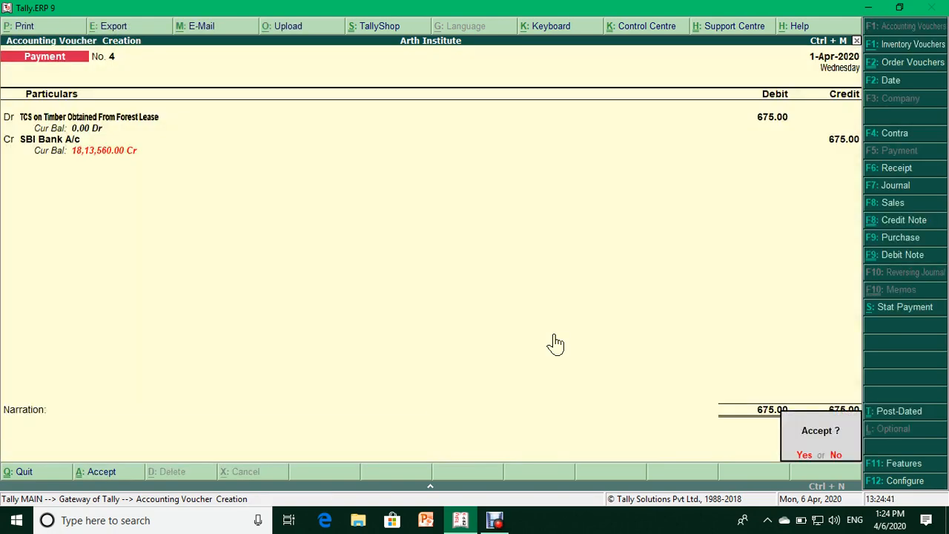
pyautogui.press('Return')
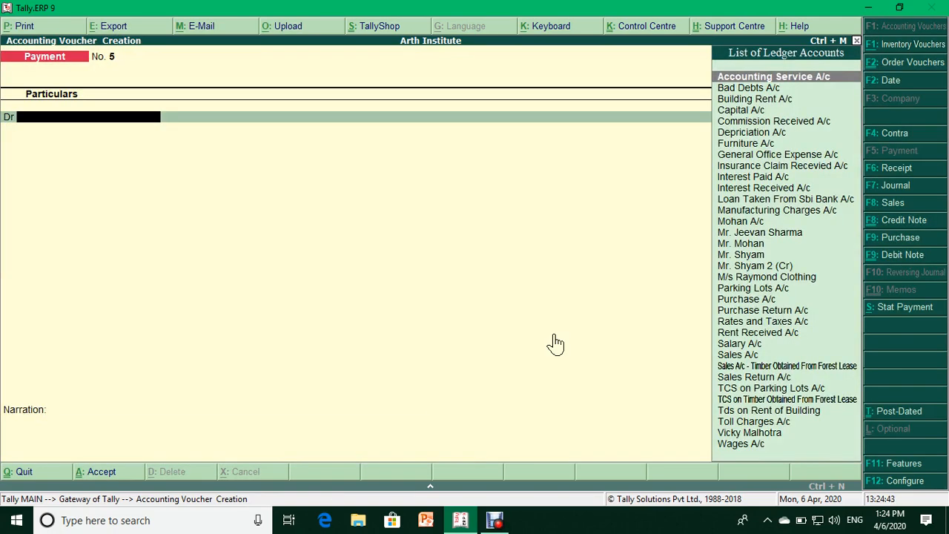
# - Reopen the saved TCS payment voucher and preview it as a TCS challan with the payment advice date set to 1-Apr-2020
pyautogui.press('pageup')
pyautogui.hotkey('alt', 'p')
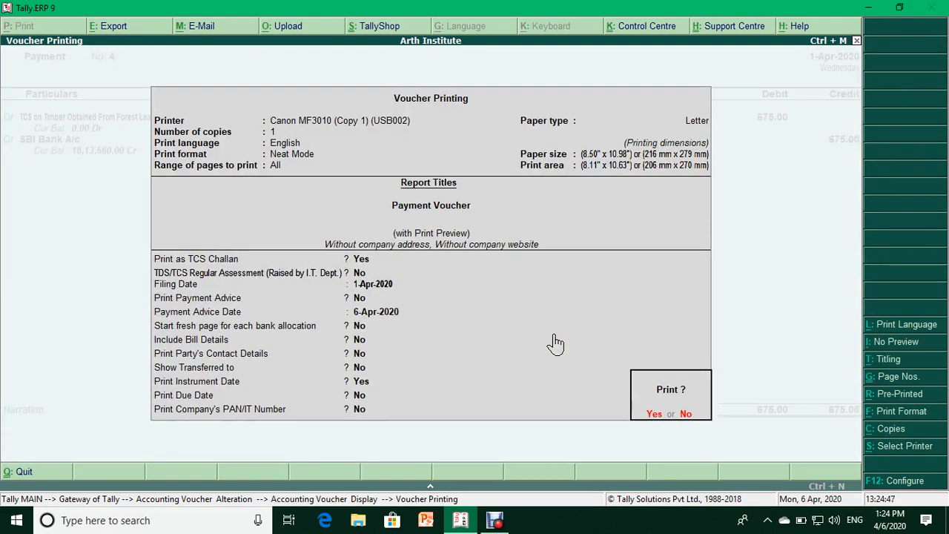
pyautogui.press('n')
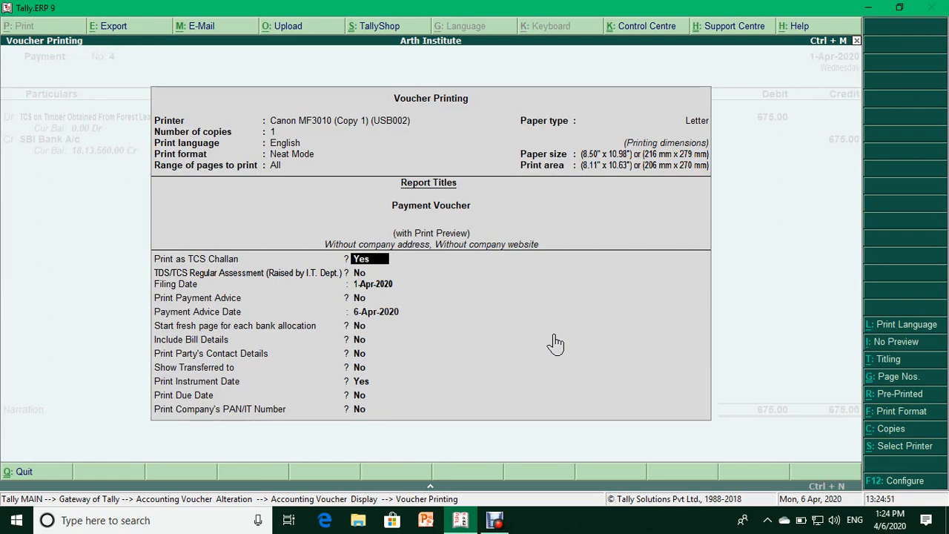
pyautogui.press('Return')
pyautogui.press('Return')
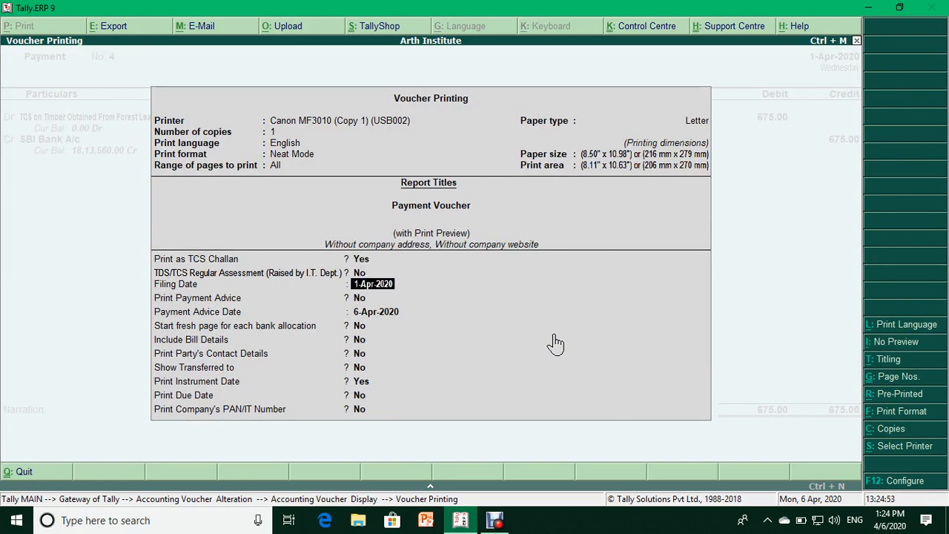
pyautogui.press('Return')
pyautogui.write('1')
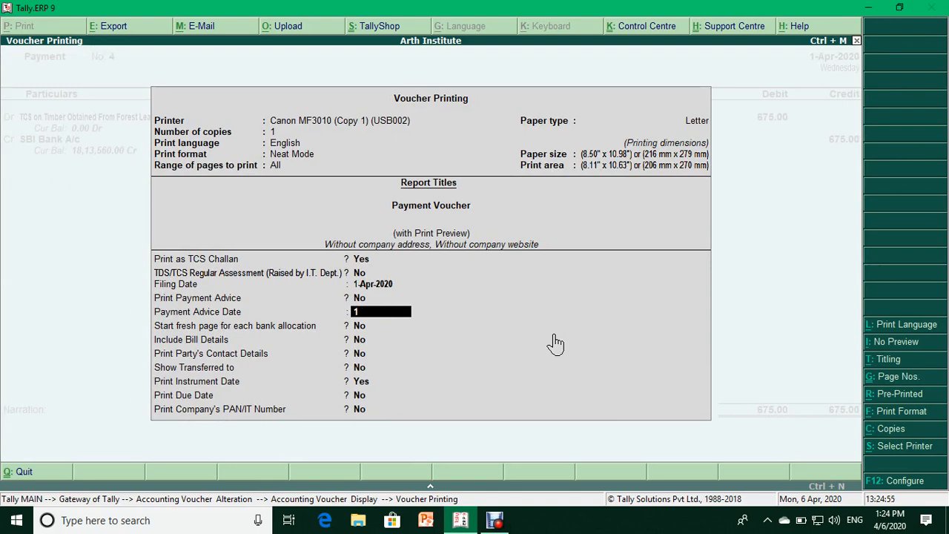
pyautogui.write('.4.2020')
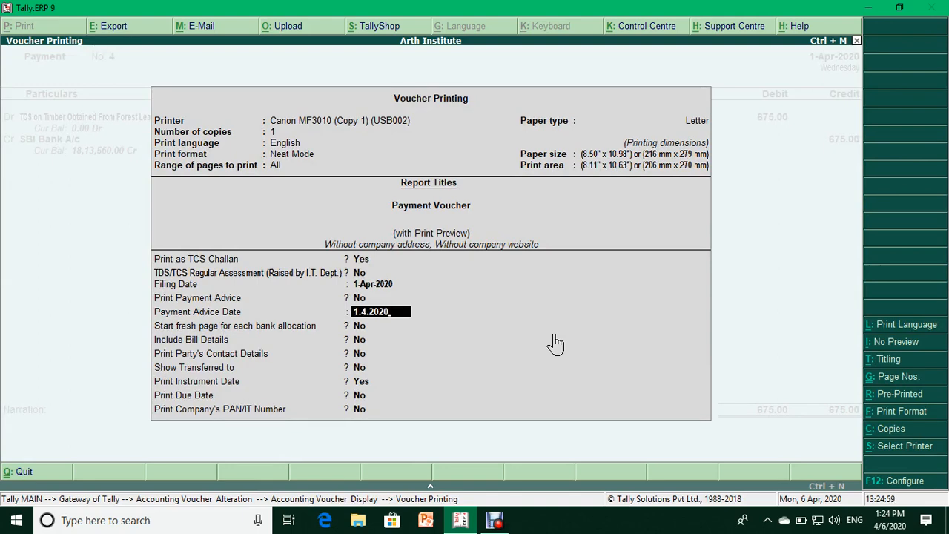
pyautogui.press('Return')
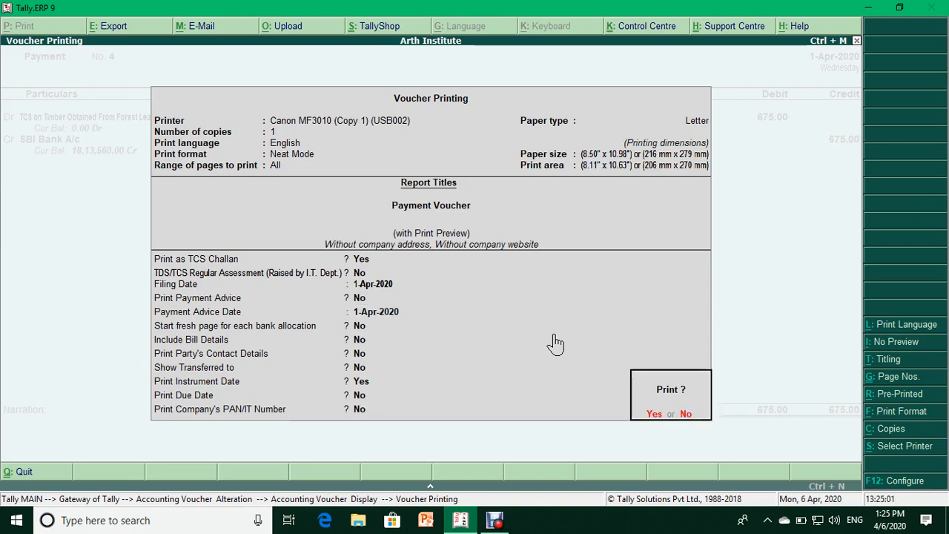
pyautogui.press('Return')
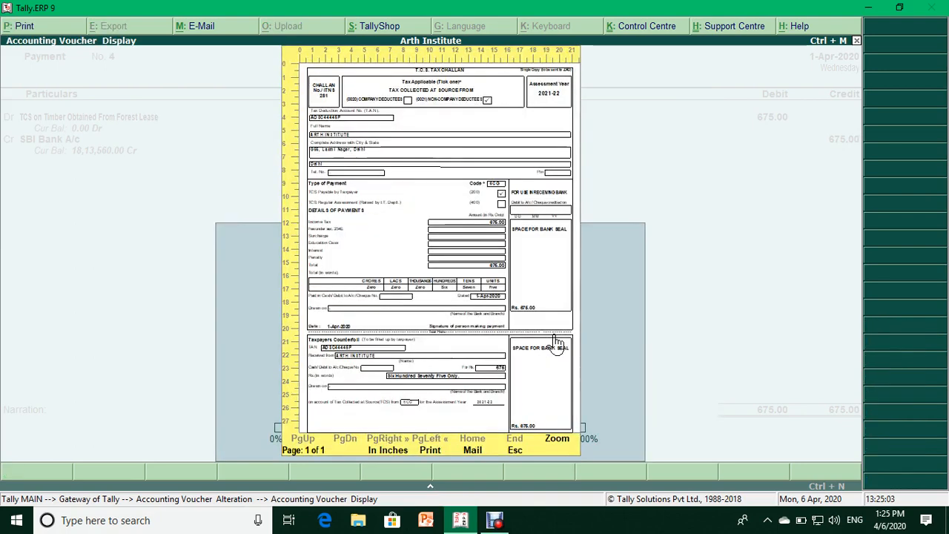
# - Enlarge the TCS challan preview, examine it down to the taxpayer's counterfoil, and return to the Gateway of Tally
pyautogui.hotkey('alt', 'space')
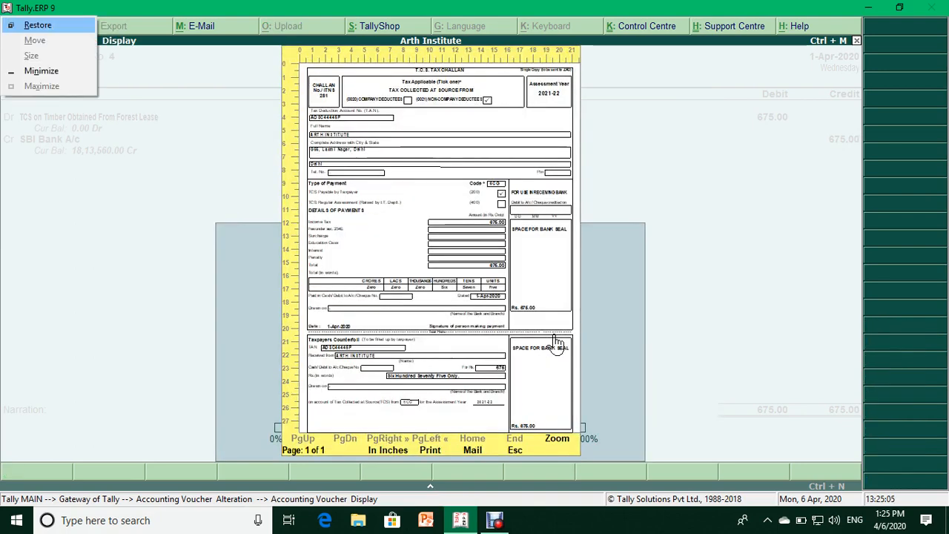
pyautogui.press('Escape')
pyautogui.hotkey('alt', 'z')
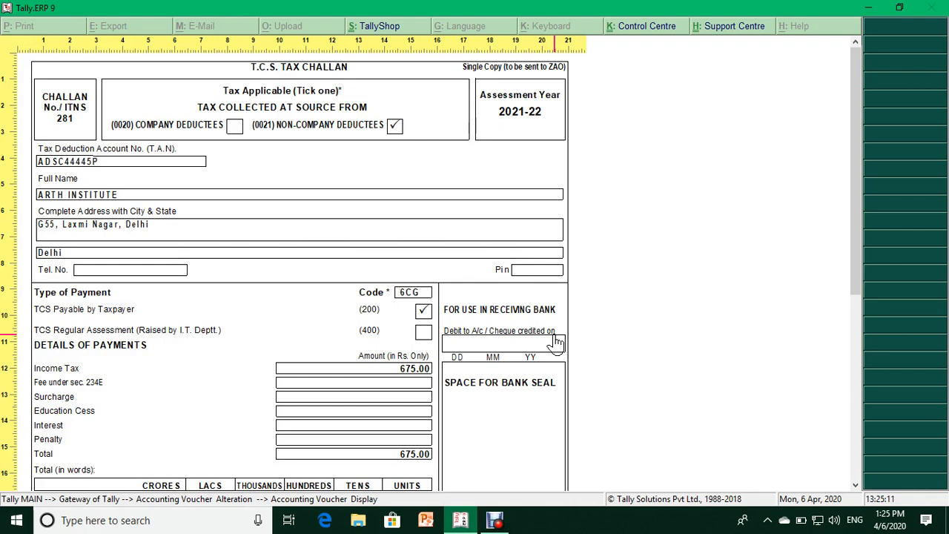
pyautogui.scroll(-10, 556, 343)
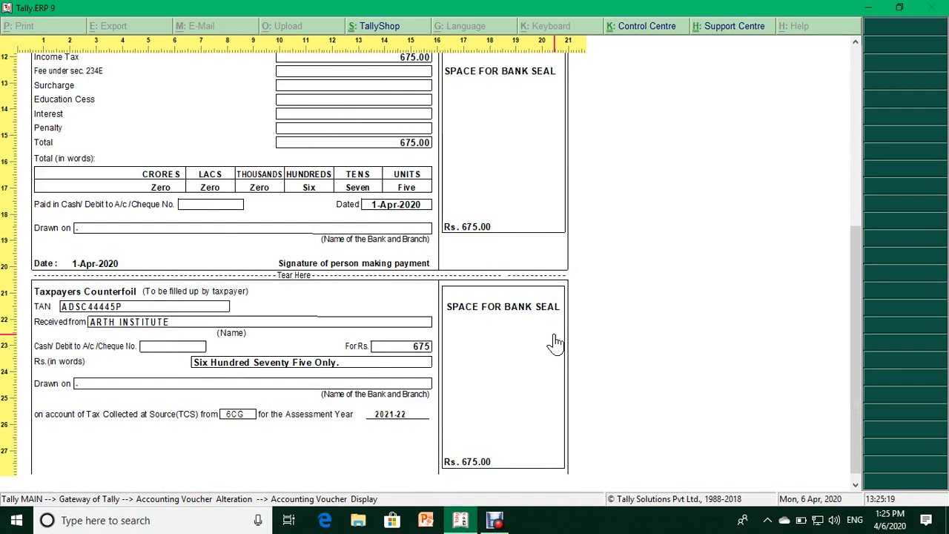
pyautogui.press('Escape')
pyautogui.press('Escape')
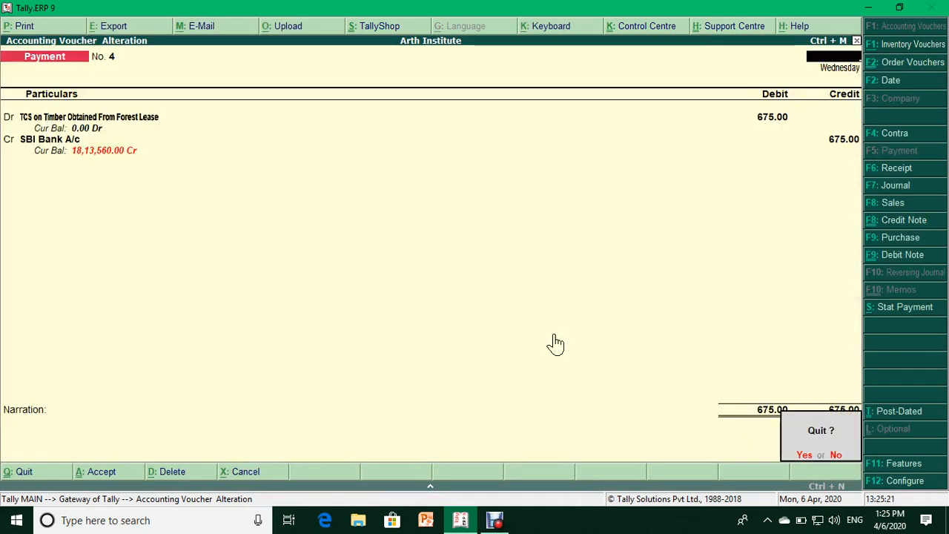
pyautogui.press('y')
pyautogui.press('Escape')
pyautogui.press('y')
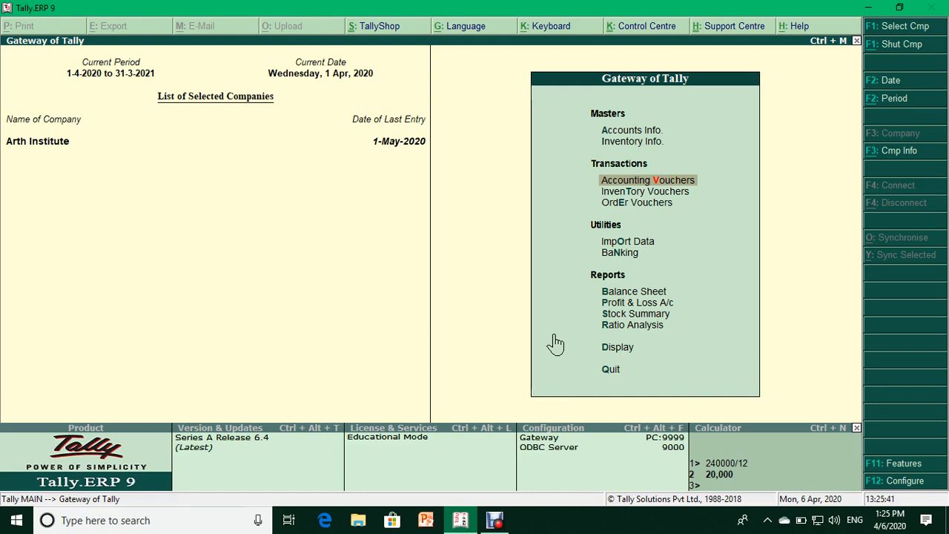
pyautogui.click(494, 520)
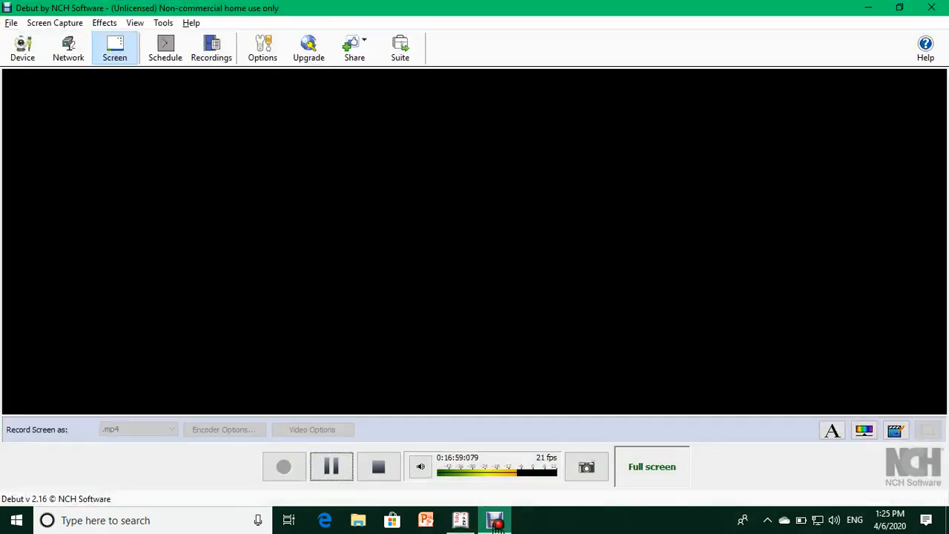